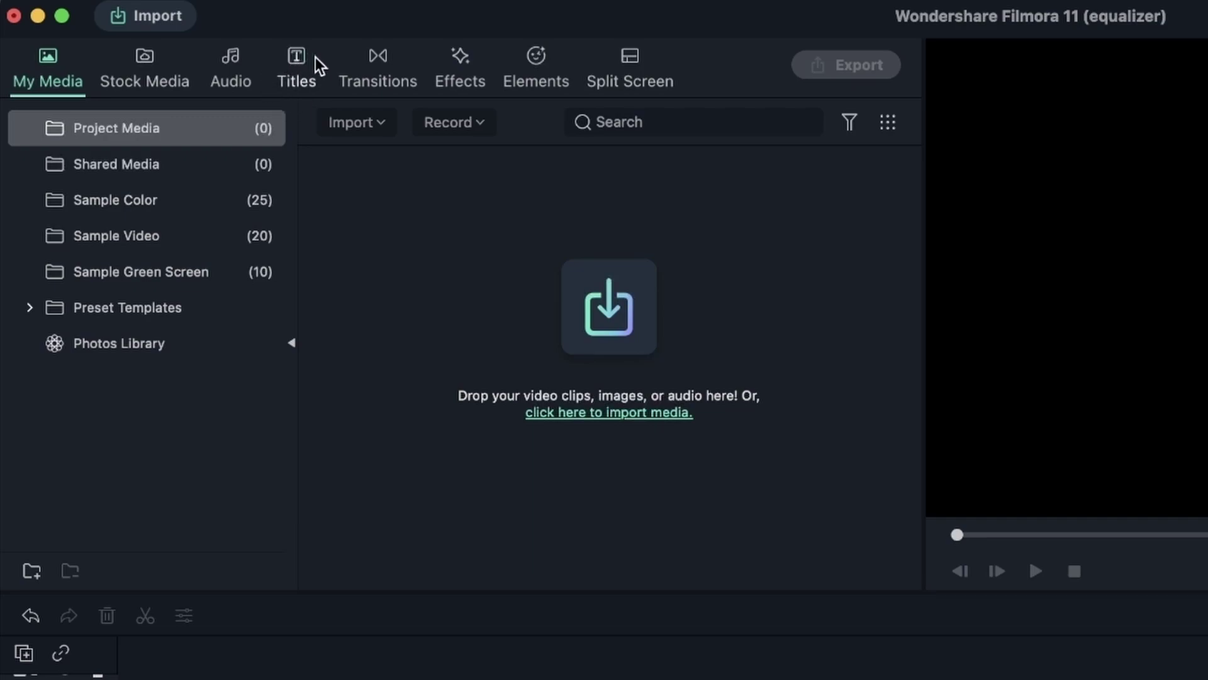
Preview the Opener 21 title from the title library and stop its playback.
click(295, 65)
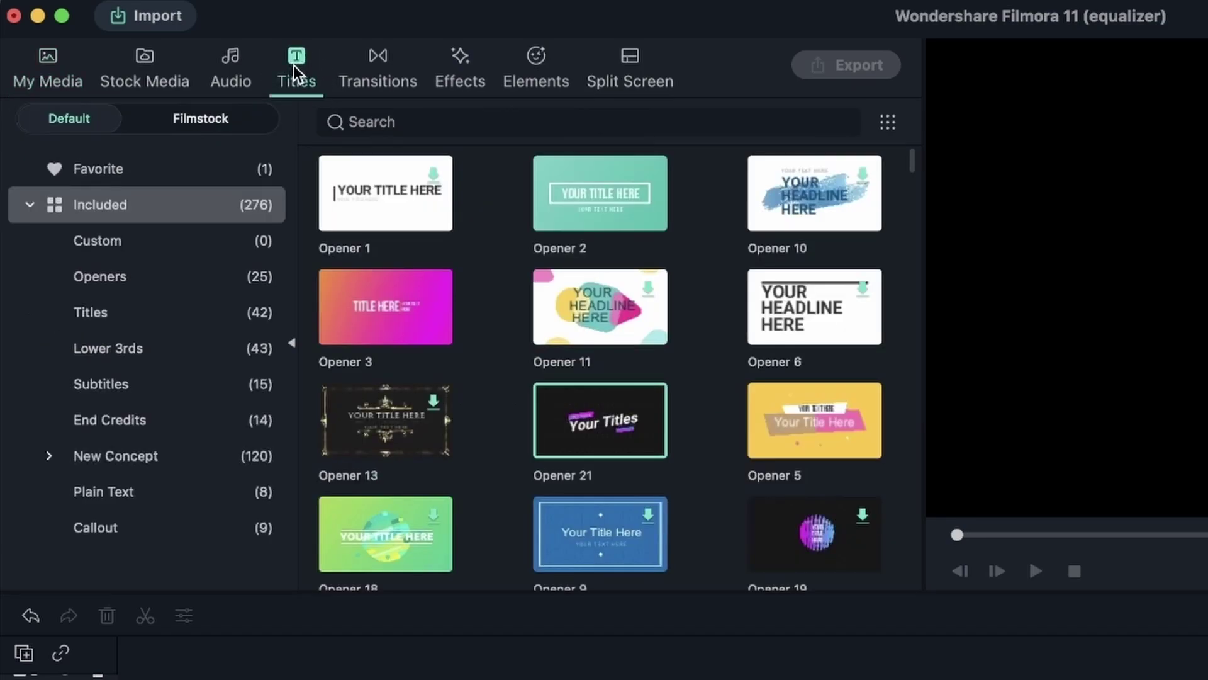
click(576, 431)
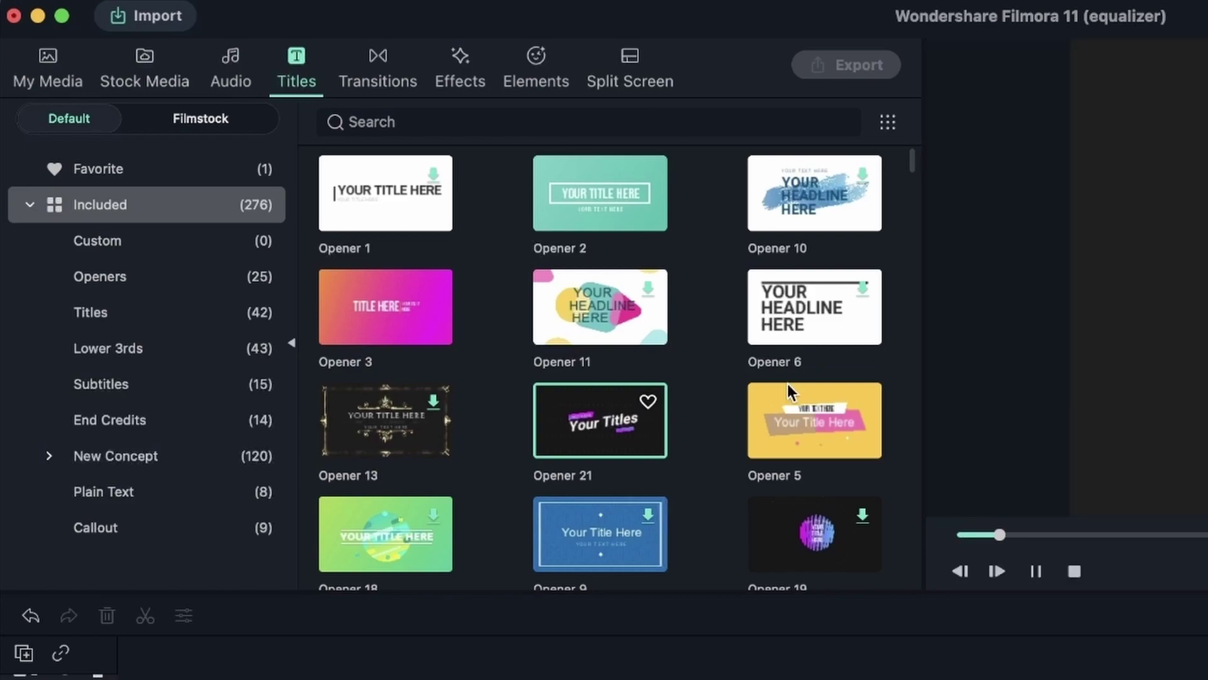
click(1029, 576)
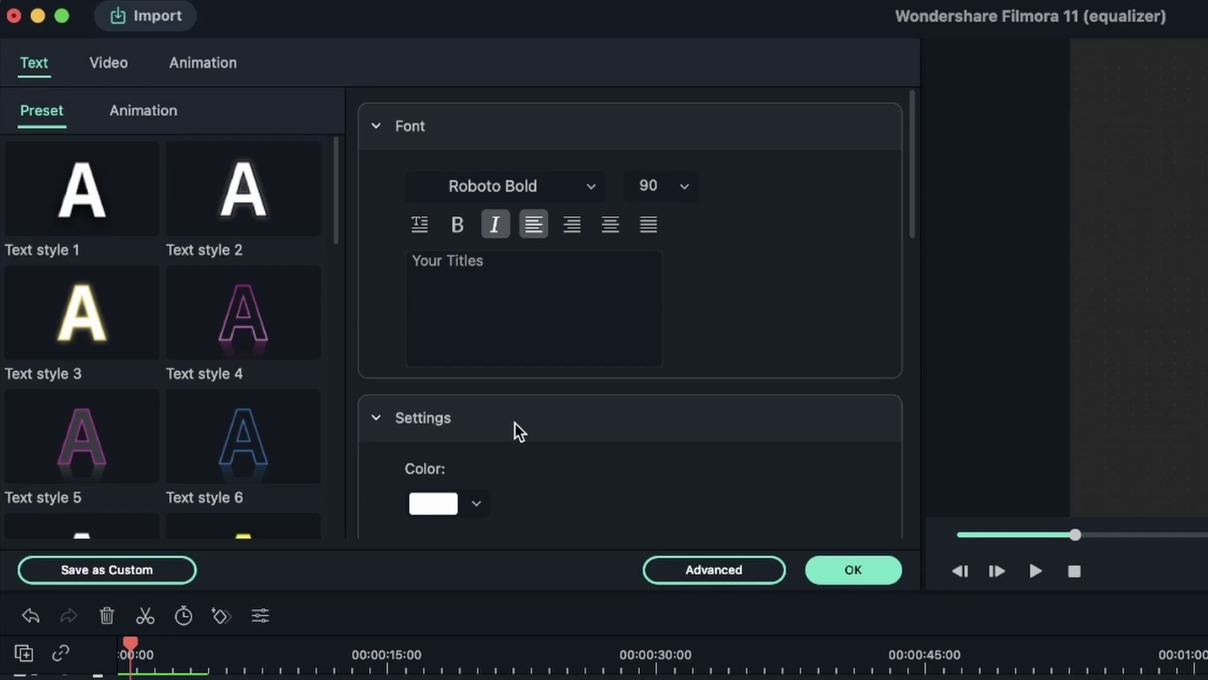
Collapse the Font, Settings and Transform groups of the opener's text to examine its Compositing options, and close the title settings.
click(376, 128)
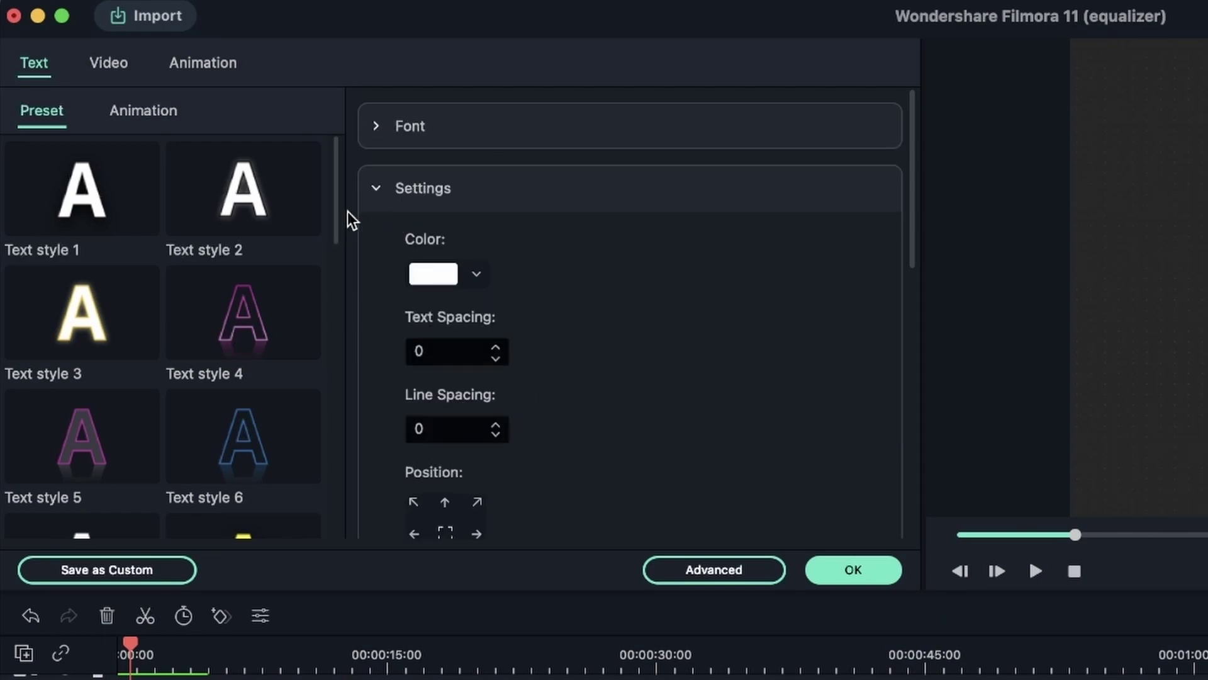
click(375, 189)
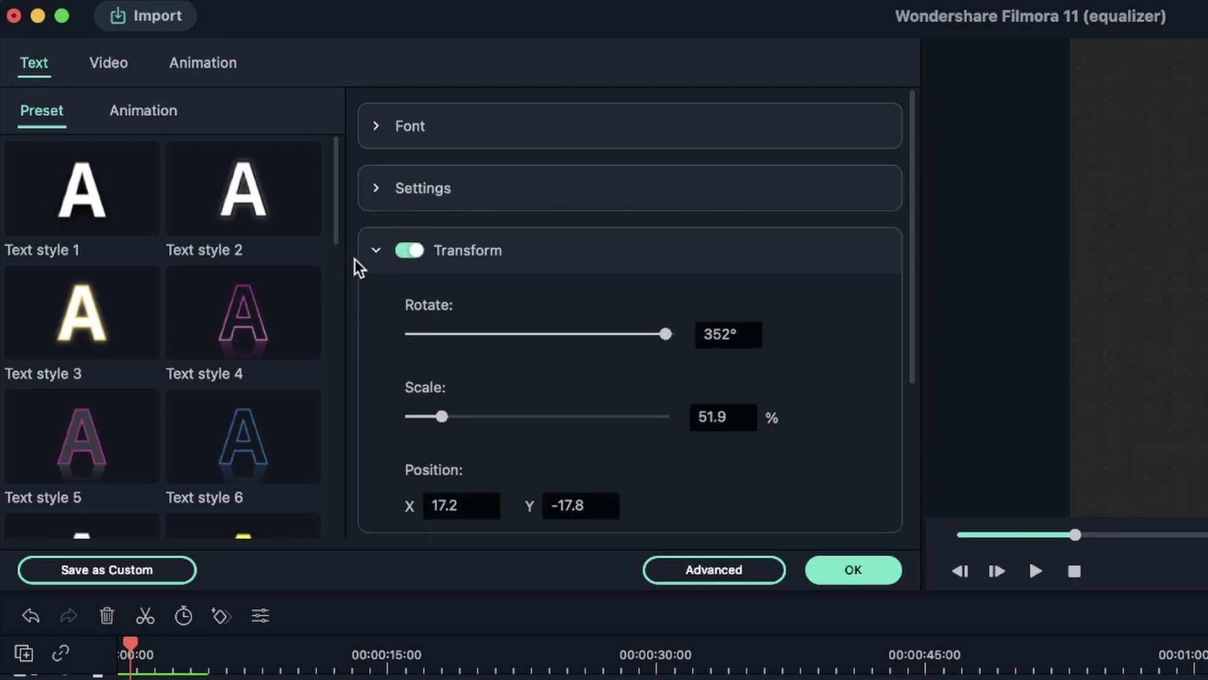
click(377, 253)
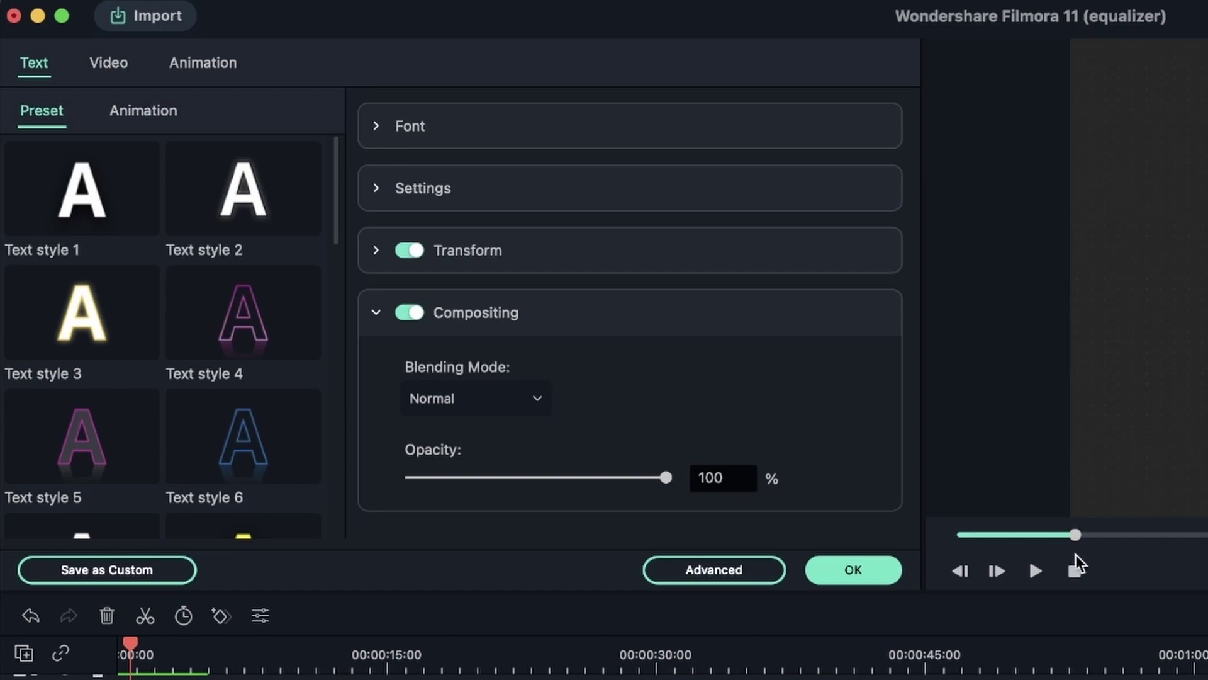
click(876, 578)
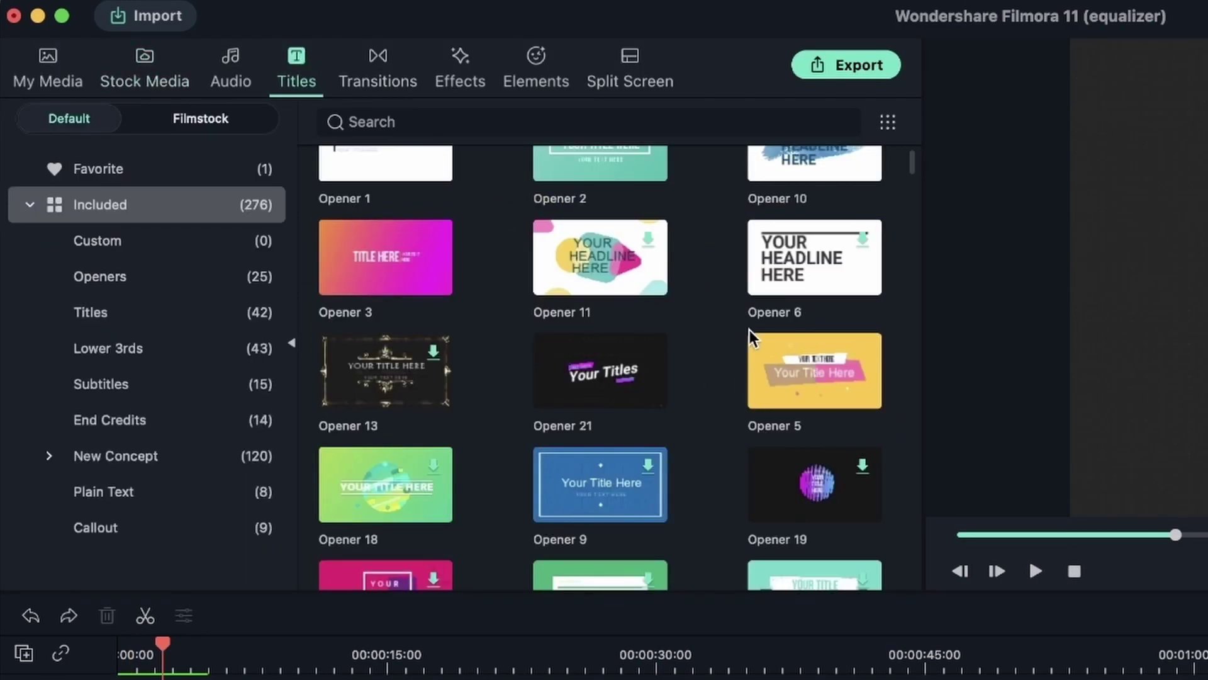
Browse the Openers and Titles categories and add Title 10 to the start of video track 2.
click(188, 288)
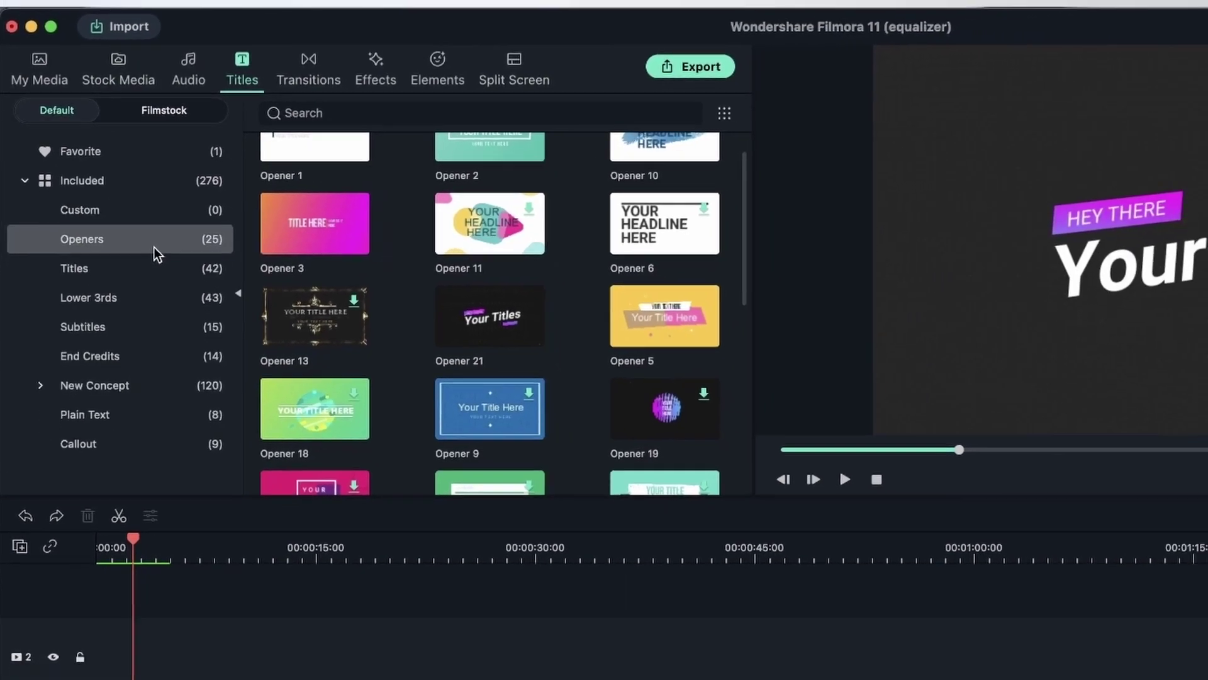
click(158, 268)
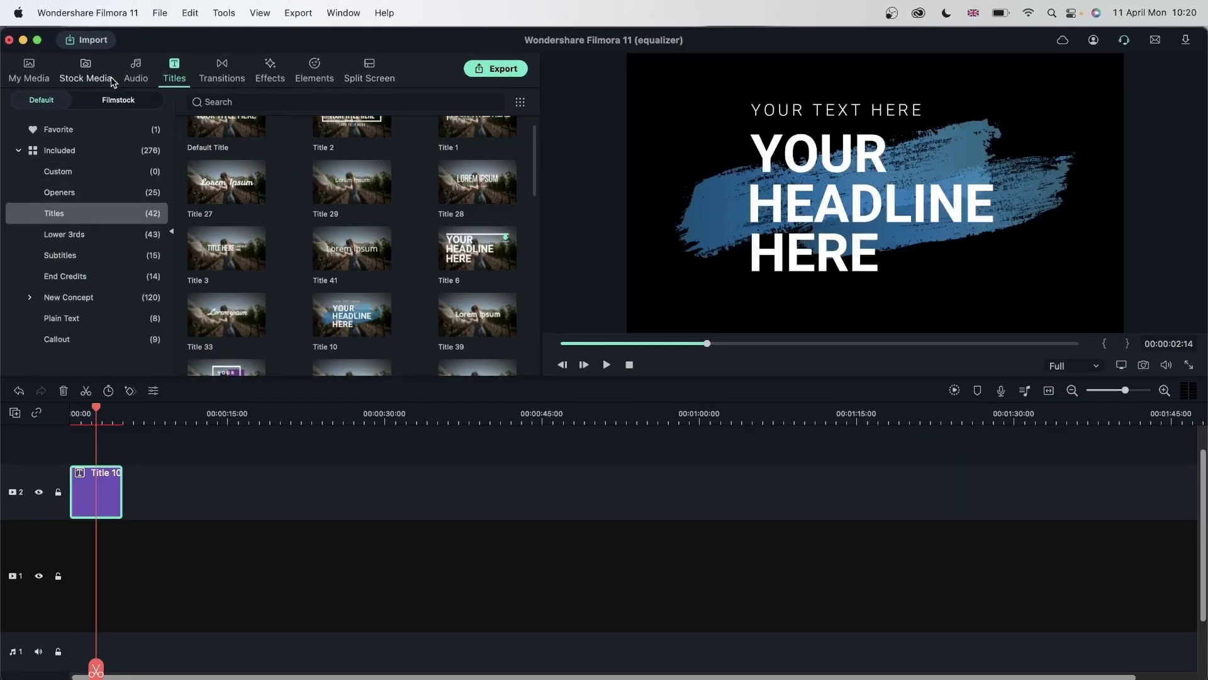
Place the pink bokeh image on video track 1 under the title and scale it to 163.4%.
click(149, 71)
drag(228, 277, 79, 569)
double_click(141, 594)
click(65, 96)
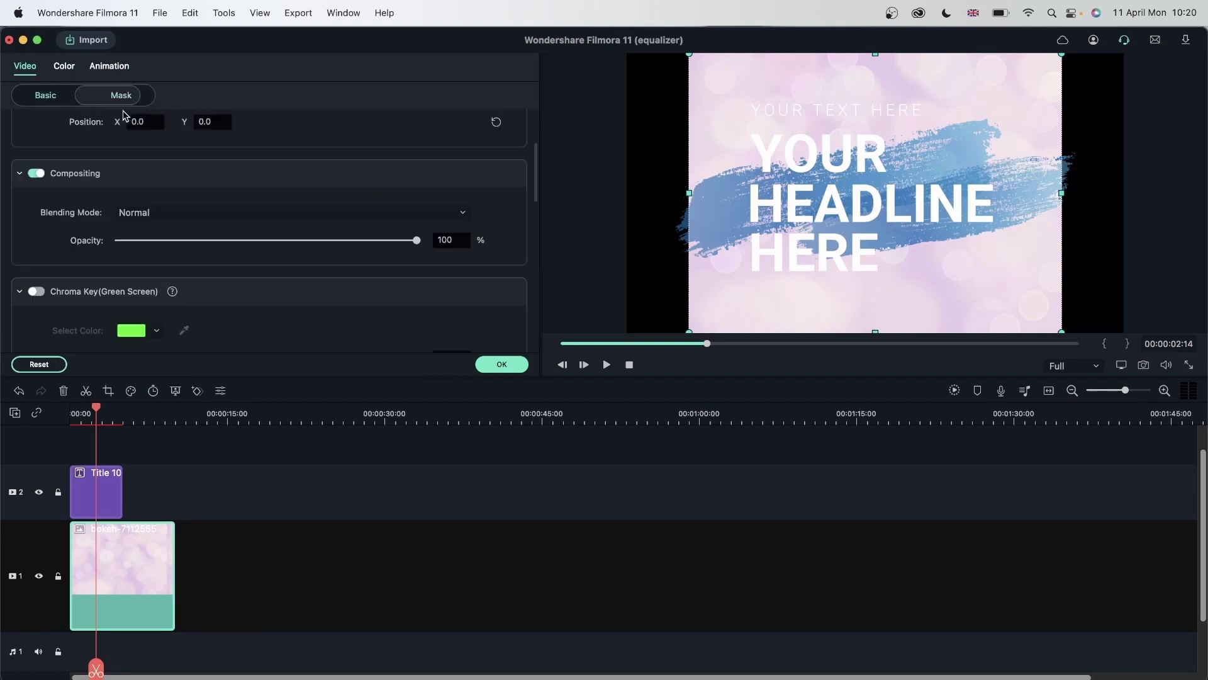
scroll(283, 265, up, 3)
drag(265, 230, 297, 231)
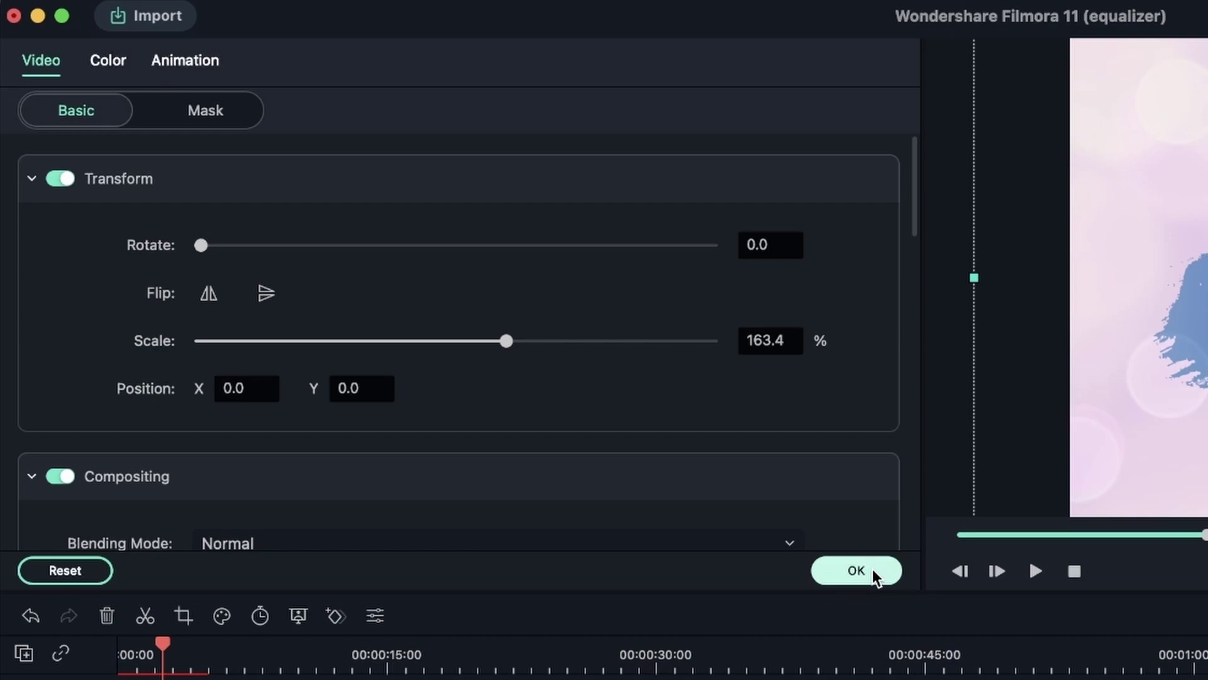
Examine the available blending modes for the text line and the blue brush stroke of Title 10.
click(585, 413)
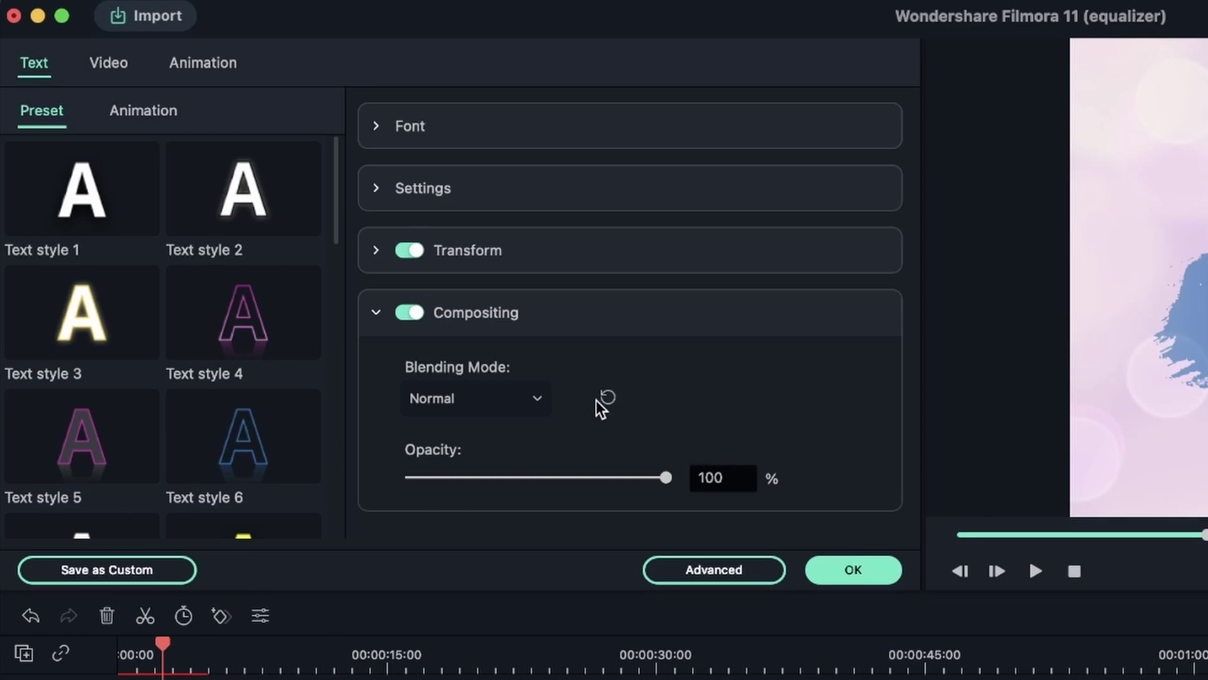
click(511, 399)
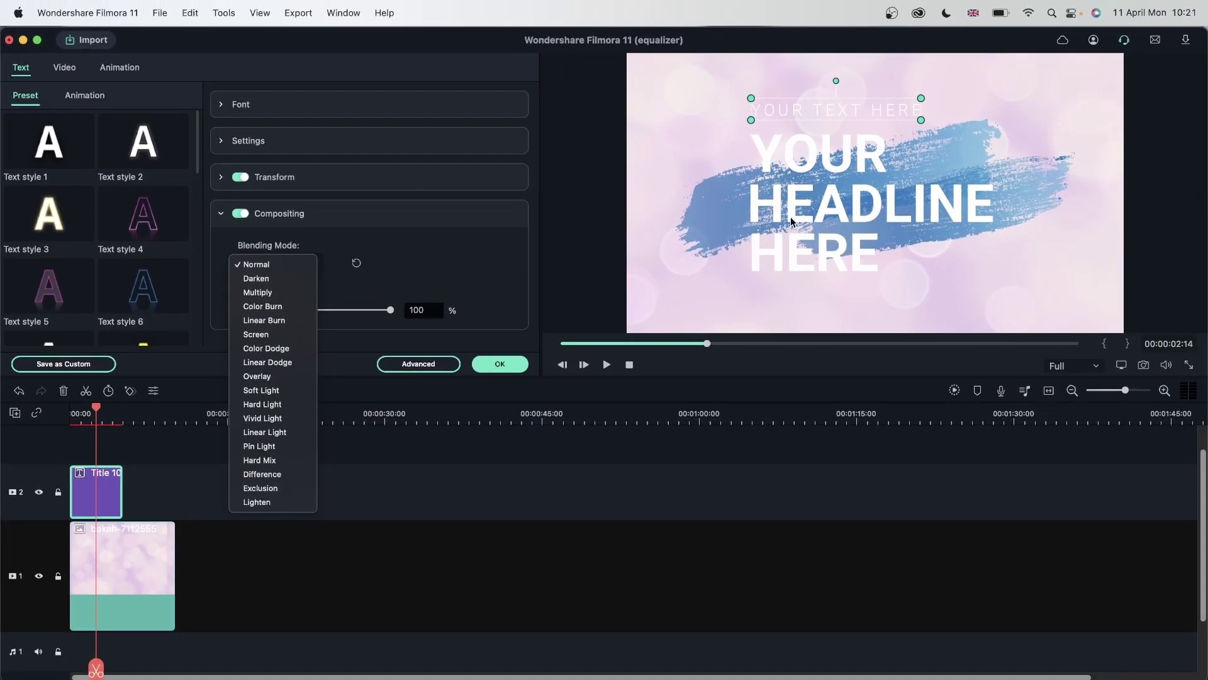
click(792, 222)
click(827, 209)
click(699, 238)
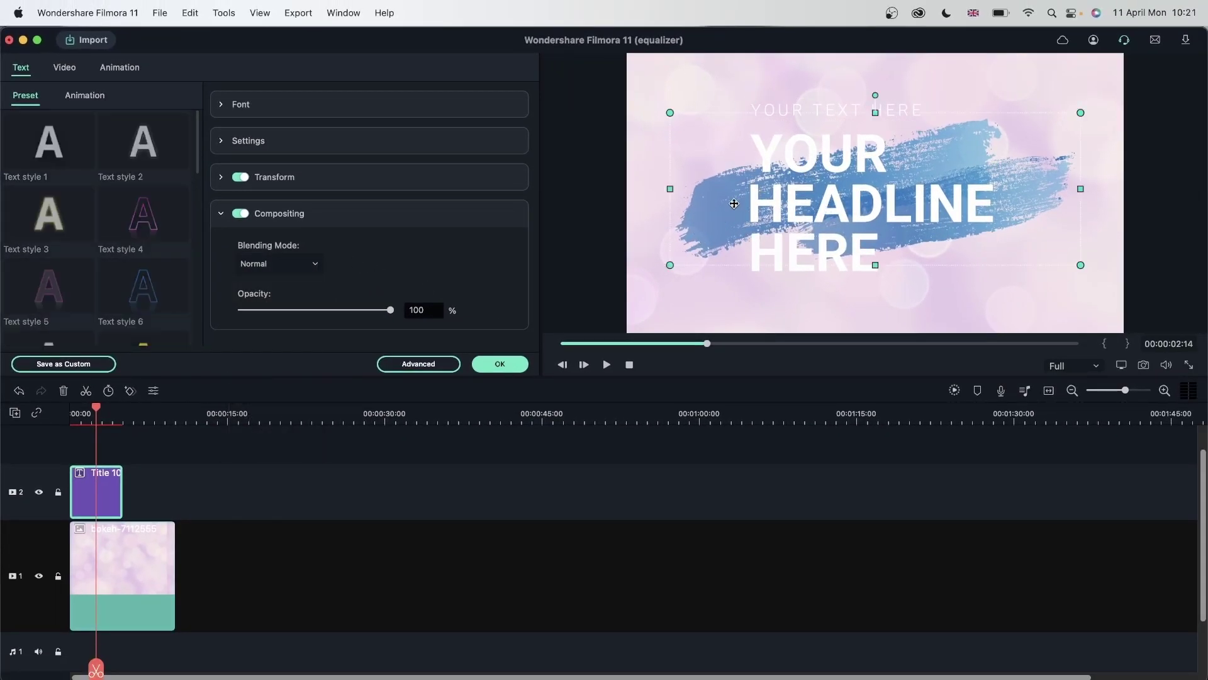
click(291, 262)
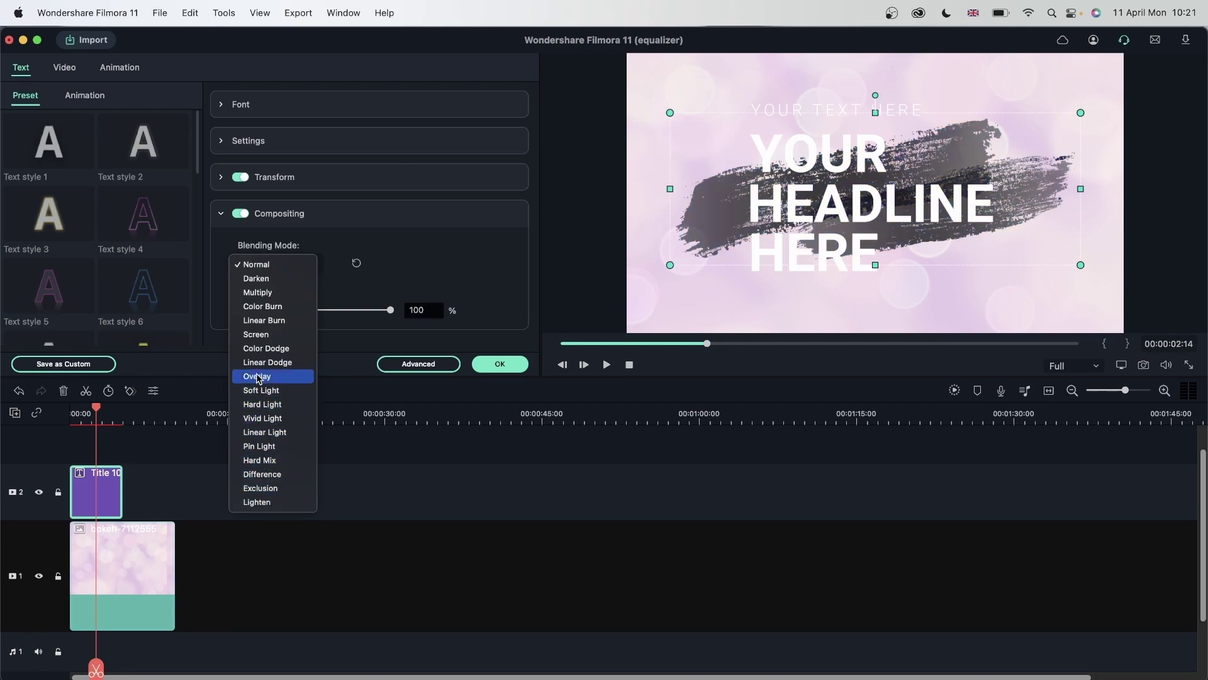
click(833, 199)
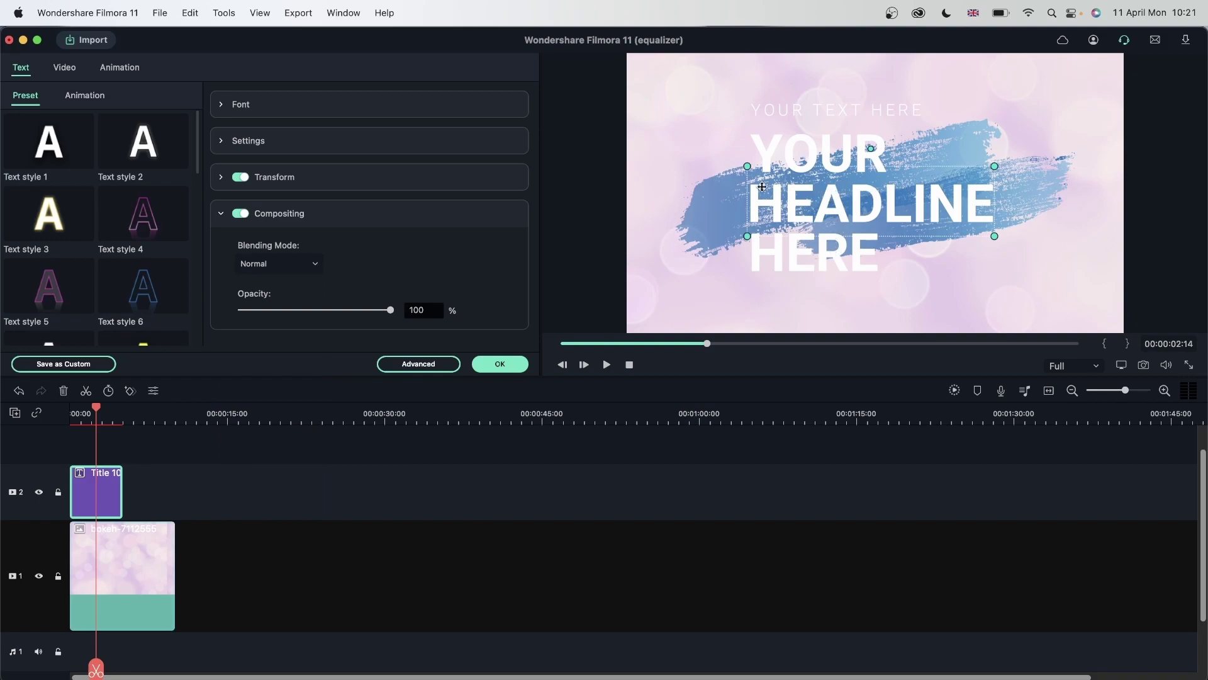
Try the Multiply blending mode on the HEADLINE text at 100% opacity and turn its compositing off.
click(305, 263)
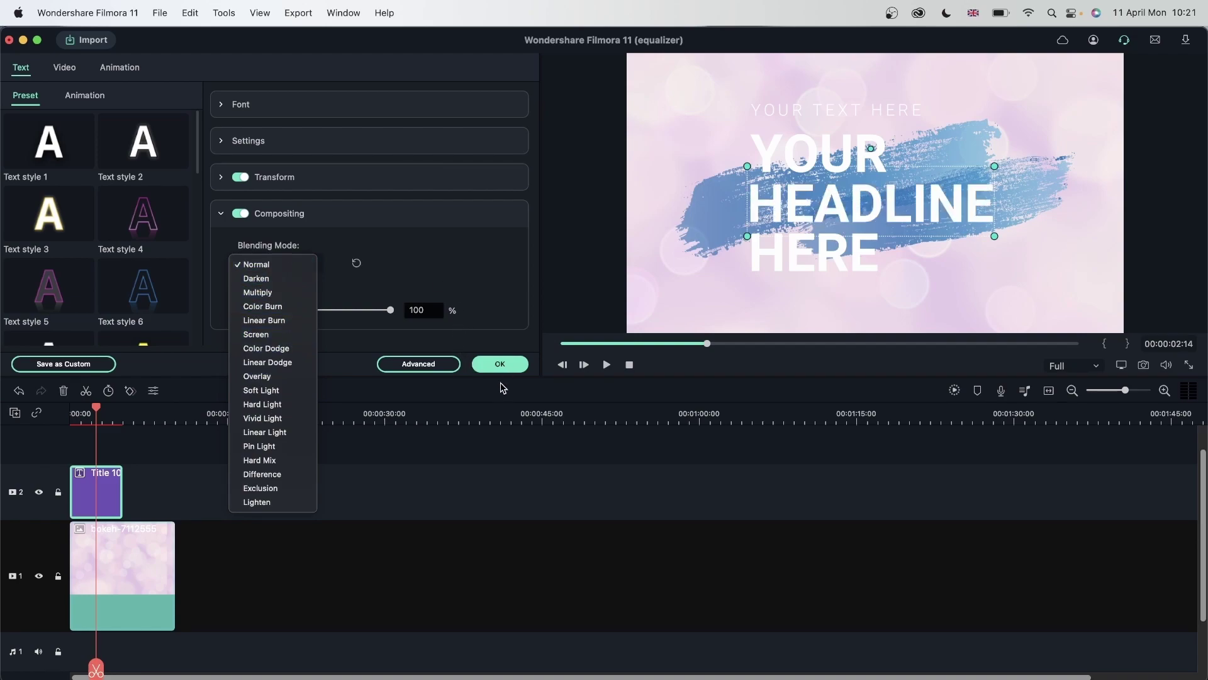
click(303, 293)
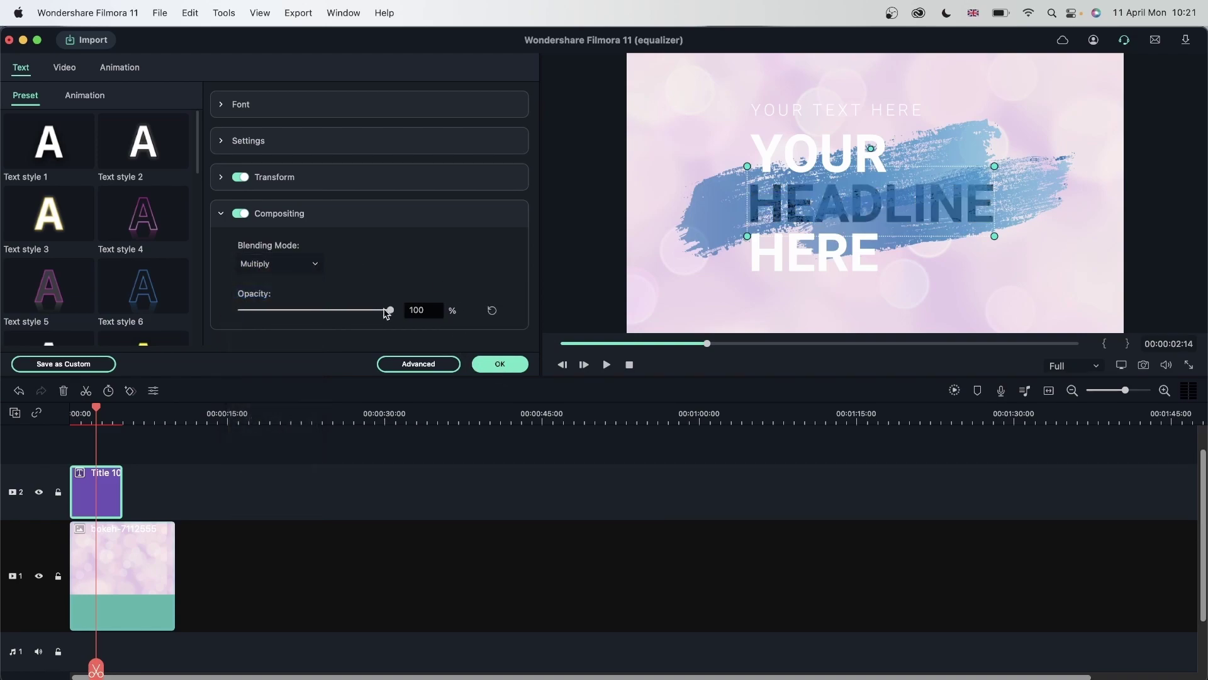
mouse_move(391, 313)
mouse_down()
mouse_move(277, 315)
mouse_move(451, 315)
mouse_move(264, 311)
mouse_move(412, 312)
mouse_up()
click(242, 214)
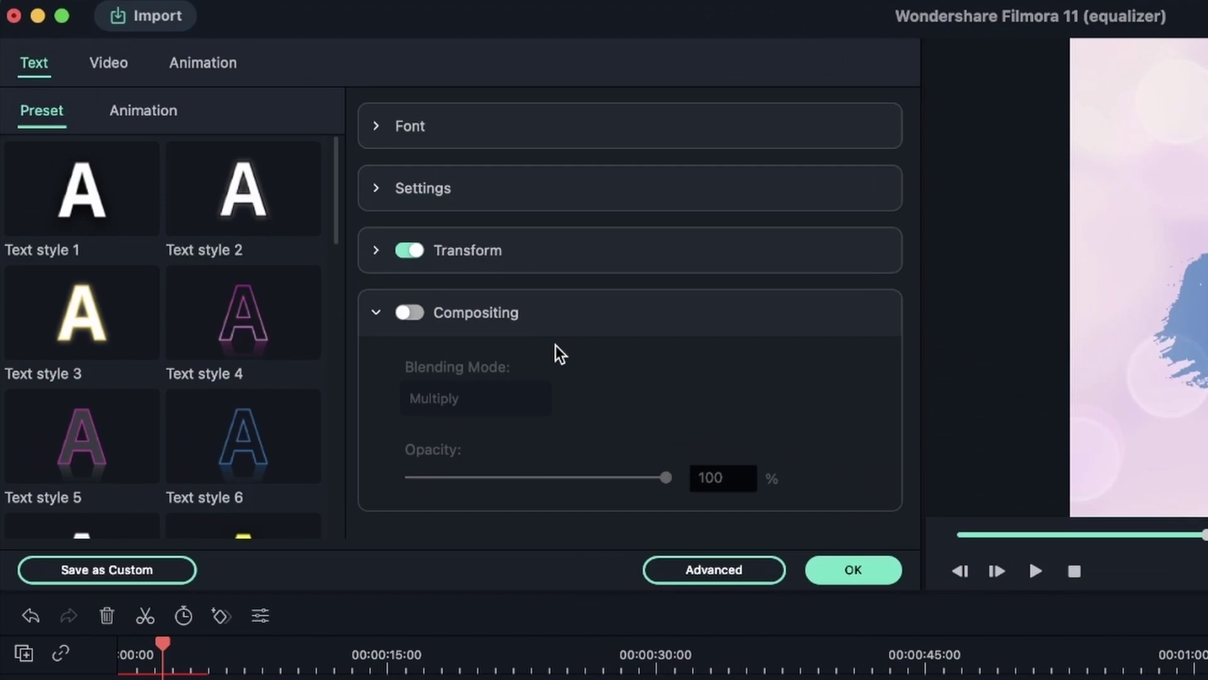
Open Title 10 in the advanced title editor and scrub through its animation to examine the text and video layers.
click(738, 574)
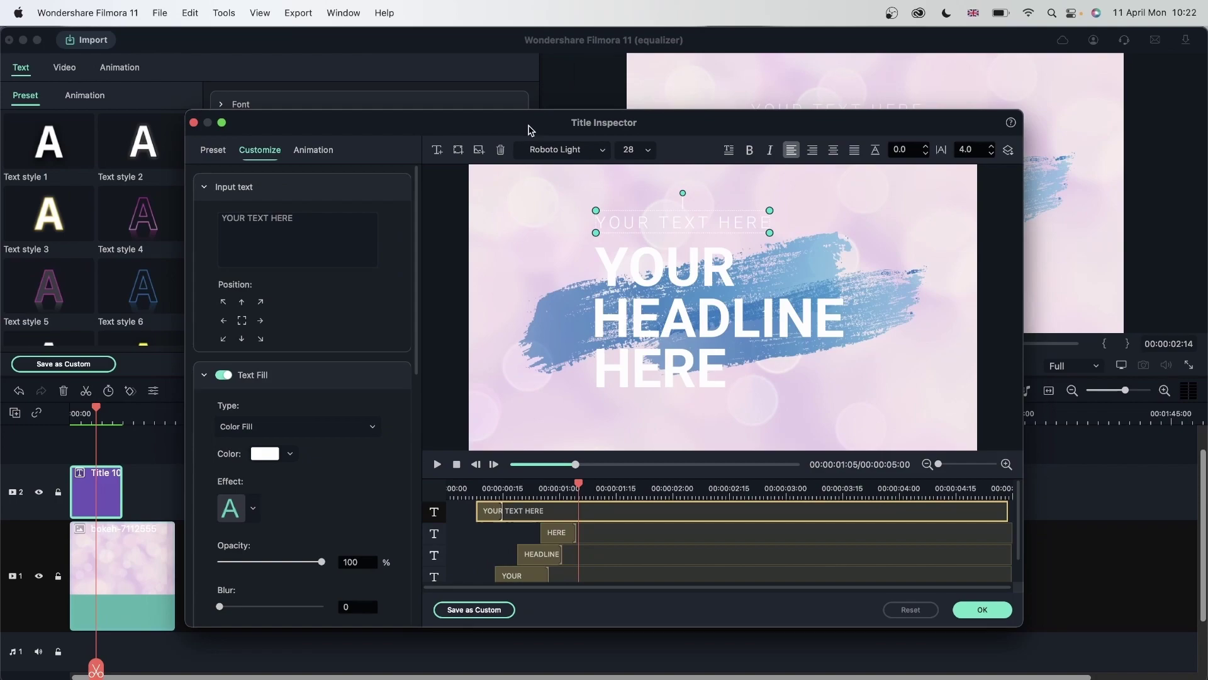
drag(529, 130, 479, 58)
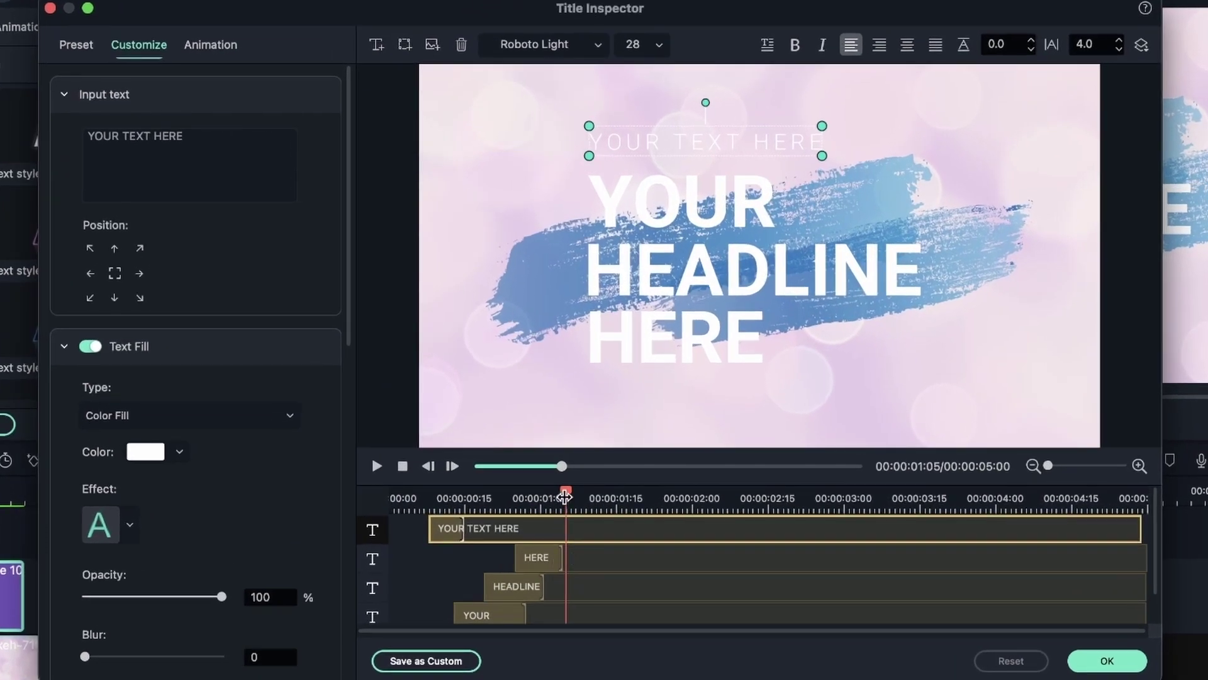
drag(568, 486, 394, 540)
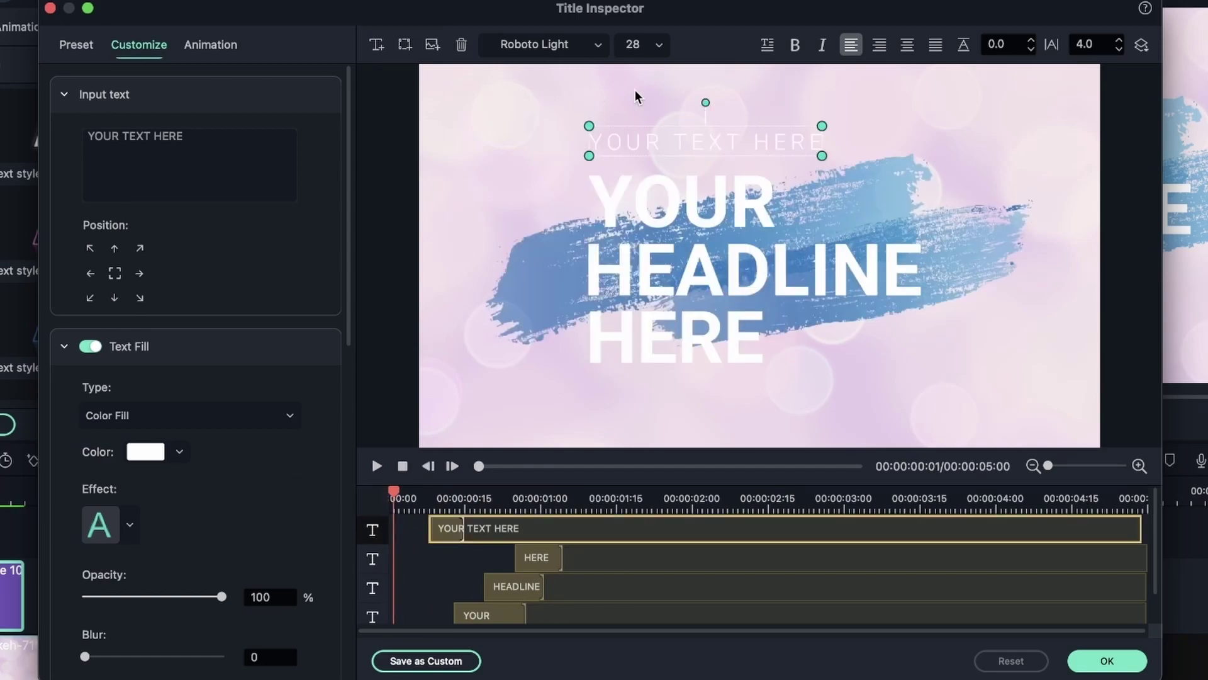
drag(392, 495, 520, 497)
scroll(483, 620, down, 1)
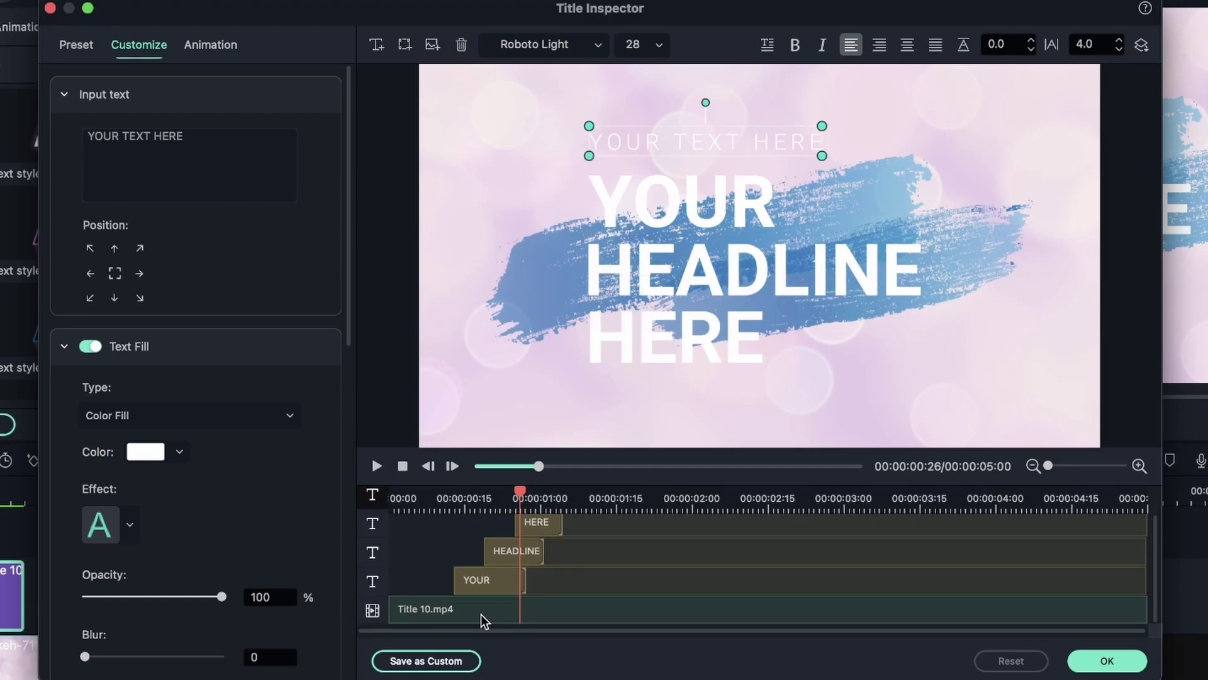
scroll(541, 598, up, 1)
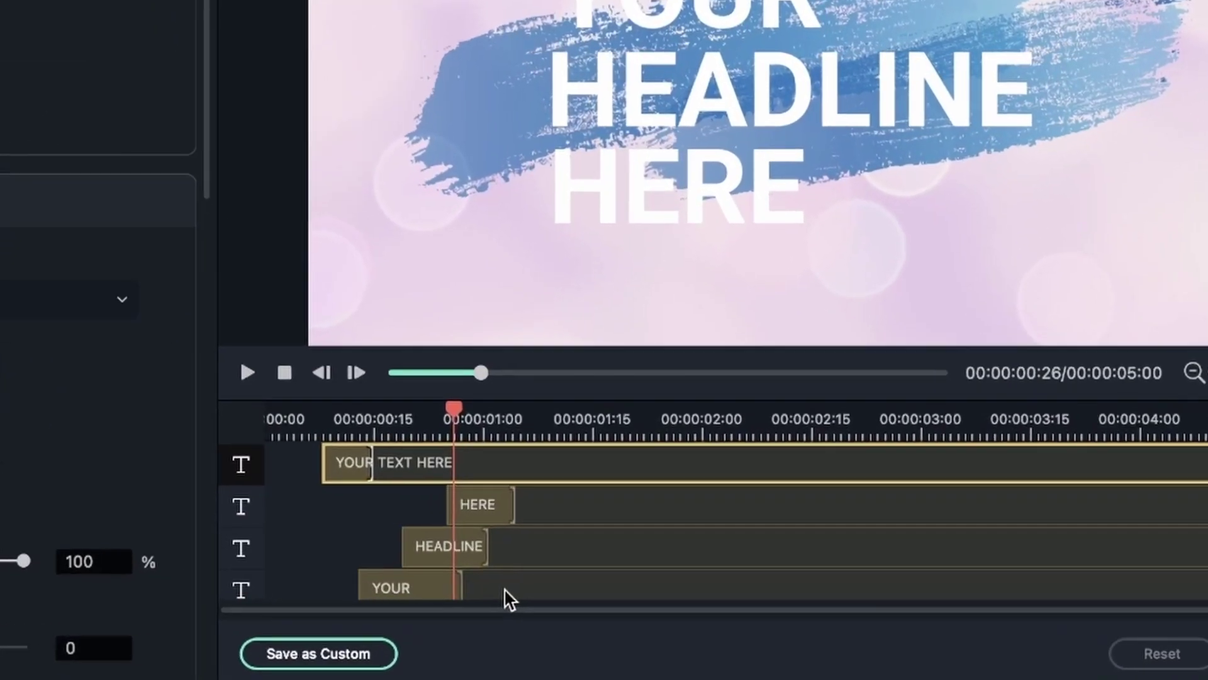
Remove the HEADLINE layer's intro animation by shortening its animation segment to zero length.
click(476, 546)
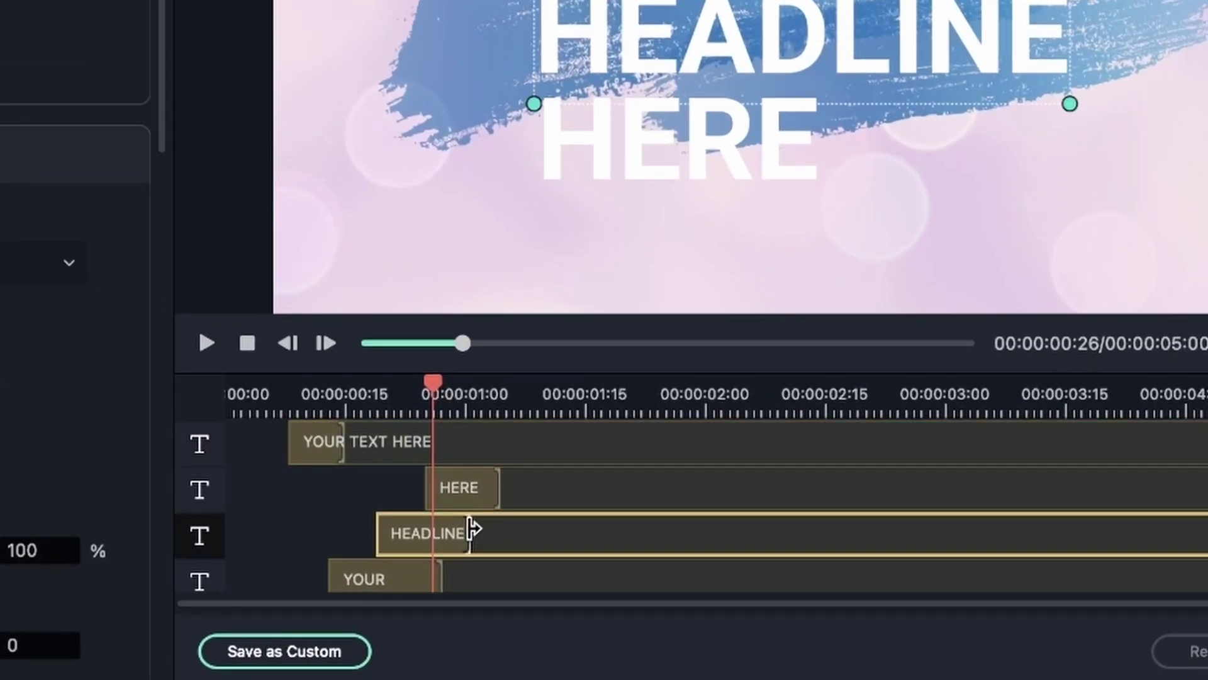
drag(473, 528, 381, 531)
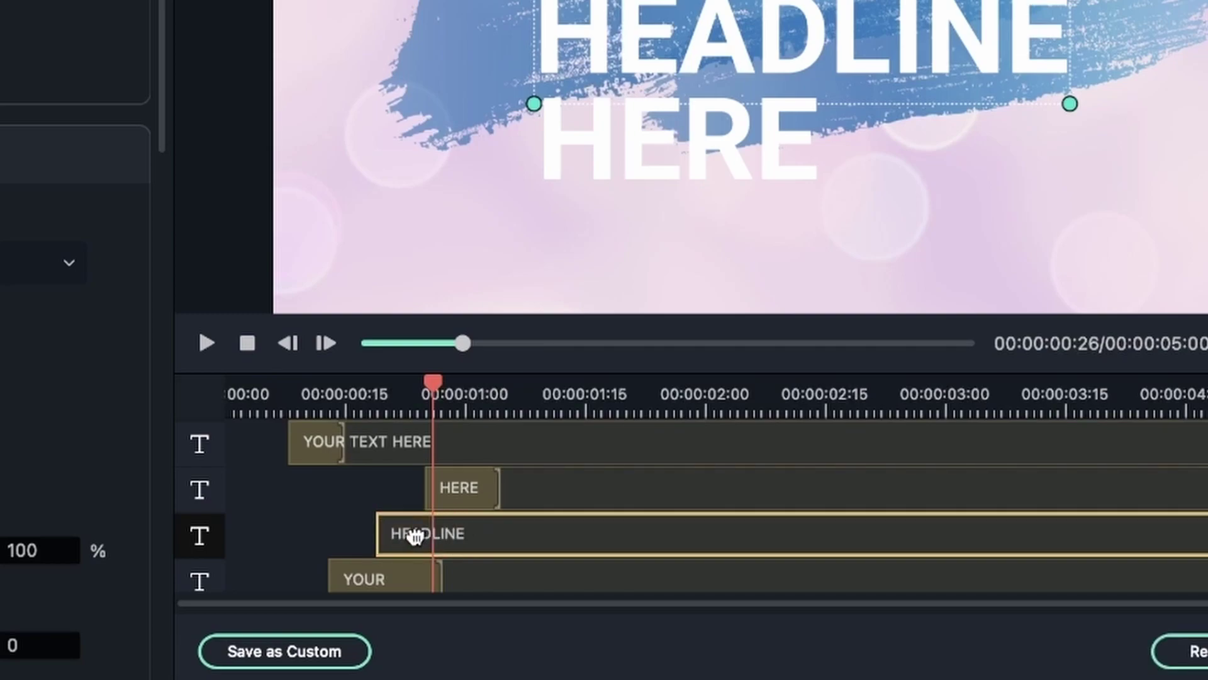
click(474, 493)
click(436, 529)
Play the title from the beginning and scrub through it to examine how the HEADLINE text comes in.
click(275, 394)
key(space)
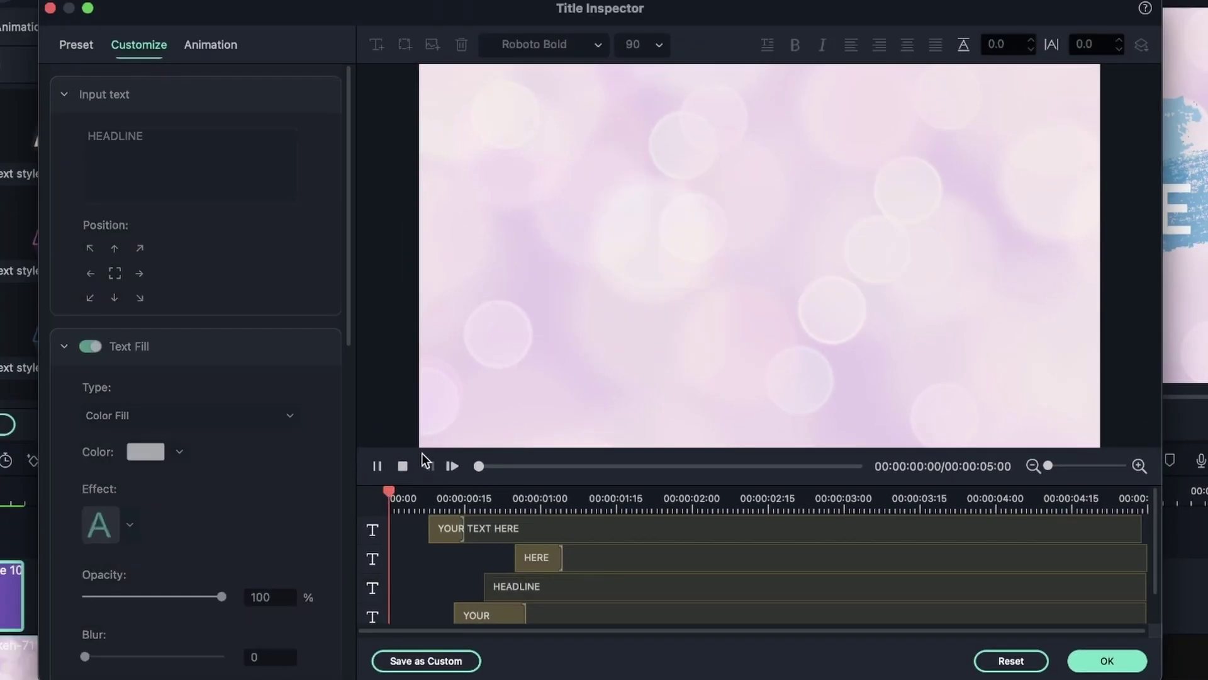
click(377, 466)
click(455, 495)
key(space)
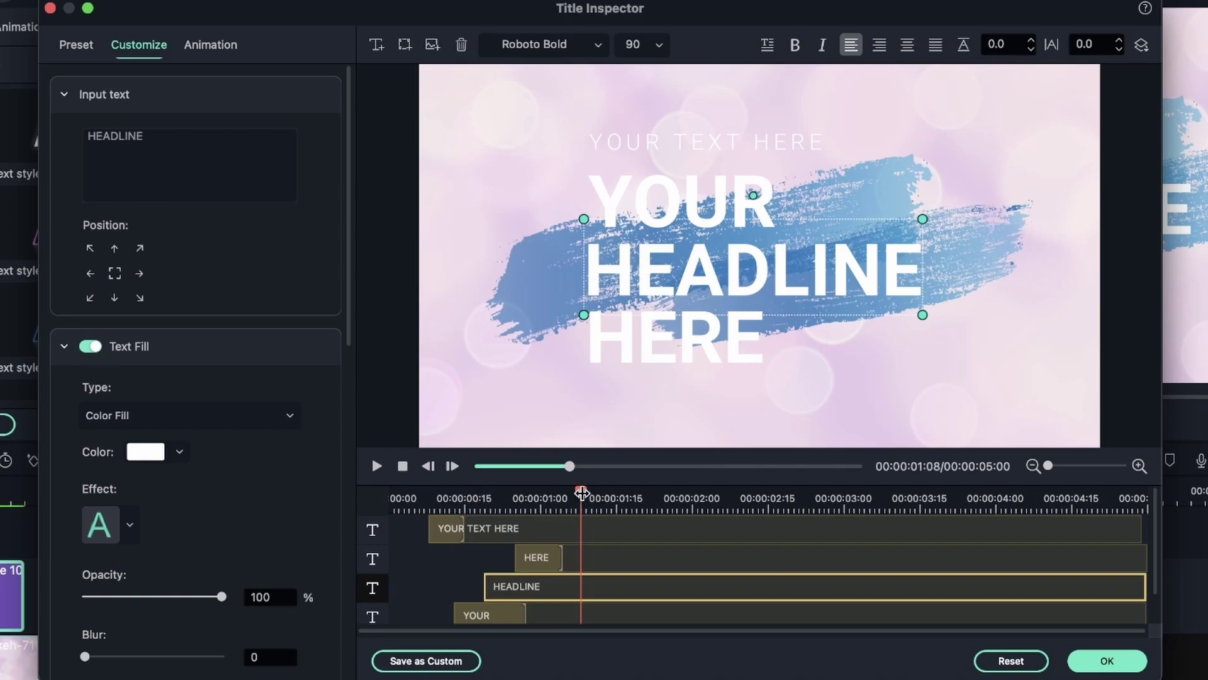
mouse_move(582, 494)
mouse_down()
mouse_move(427, 503)
mouse_move(575, 520)
mouse_up()
Move the HERE layer to the start of the title's timeline and preview the new timing from the beginning.
click(497, 529)
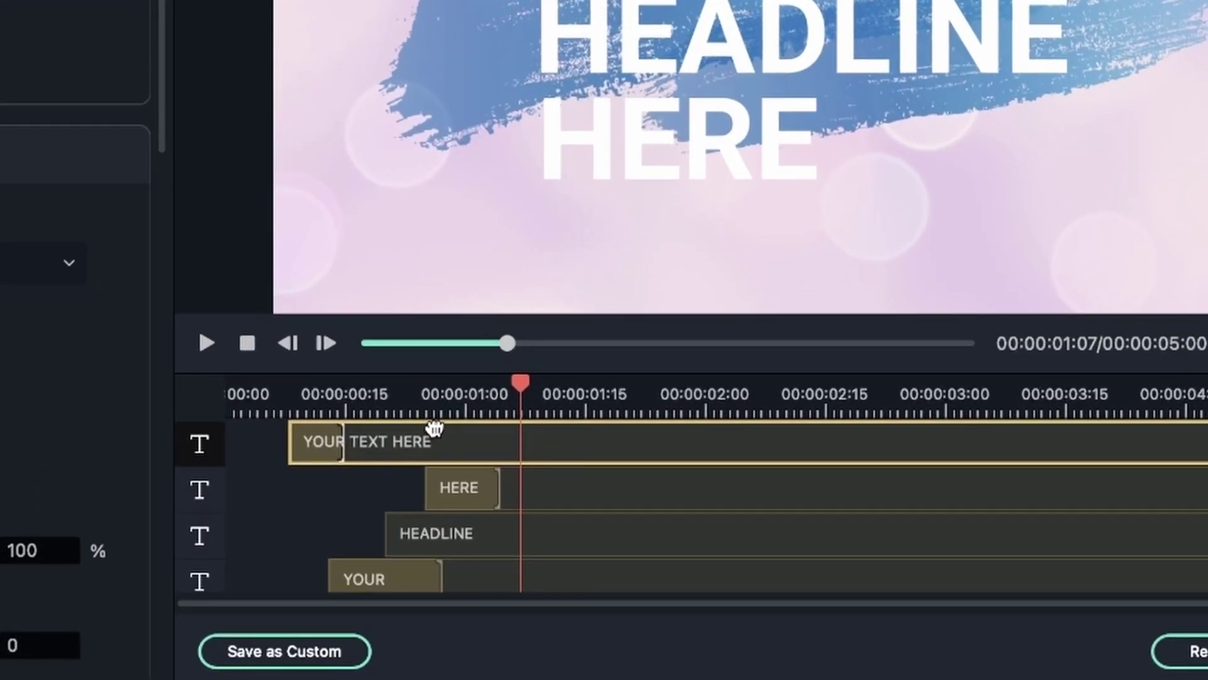
drag(631, 485, 312, 493)
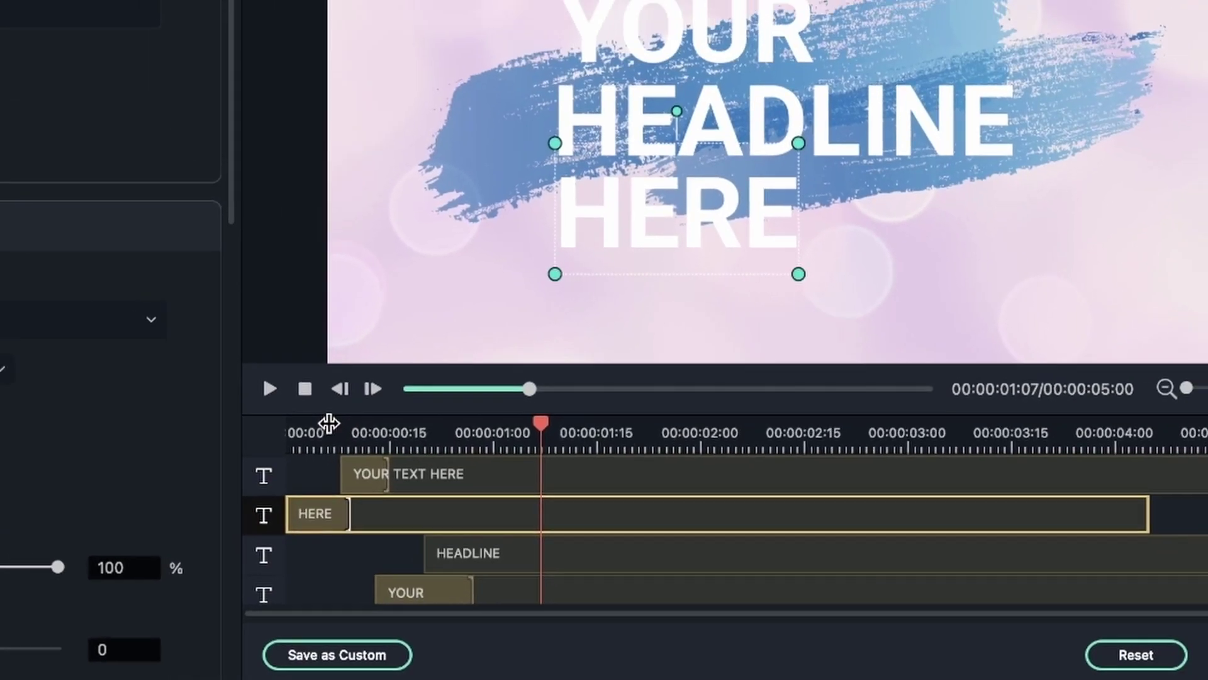
click(267, 384)
drag(264, 380, 190, 396)
mouse_move(366, 500)
mouse_down()
mouse_move(402, 503)
mouse_move(349, 532)
mouse_move(572, 543)
mouse_up()
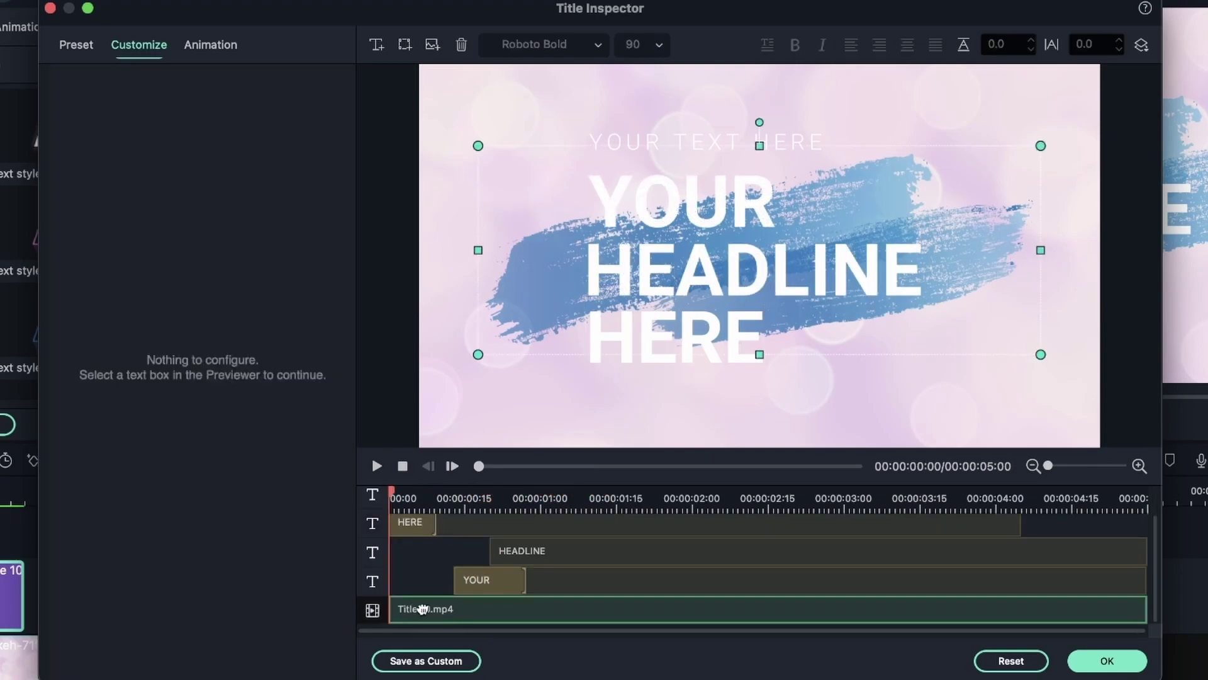
Shift the blue brush stroke slightly up and right, trim its Title 10.mp4 layer to about the first 10 frames, and play the result.
mouse_move(550, 273)
mouse_down()
mouse_move(712, 310)
mouse_move(520, 251)
mouse_move(559, 261)
mouse_up()
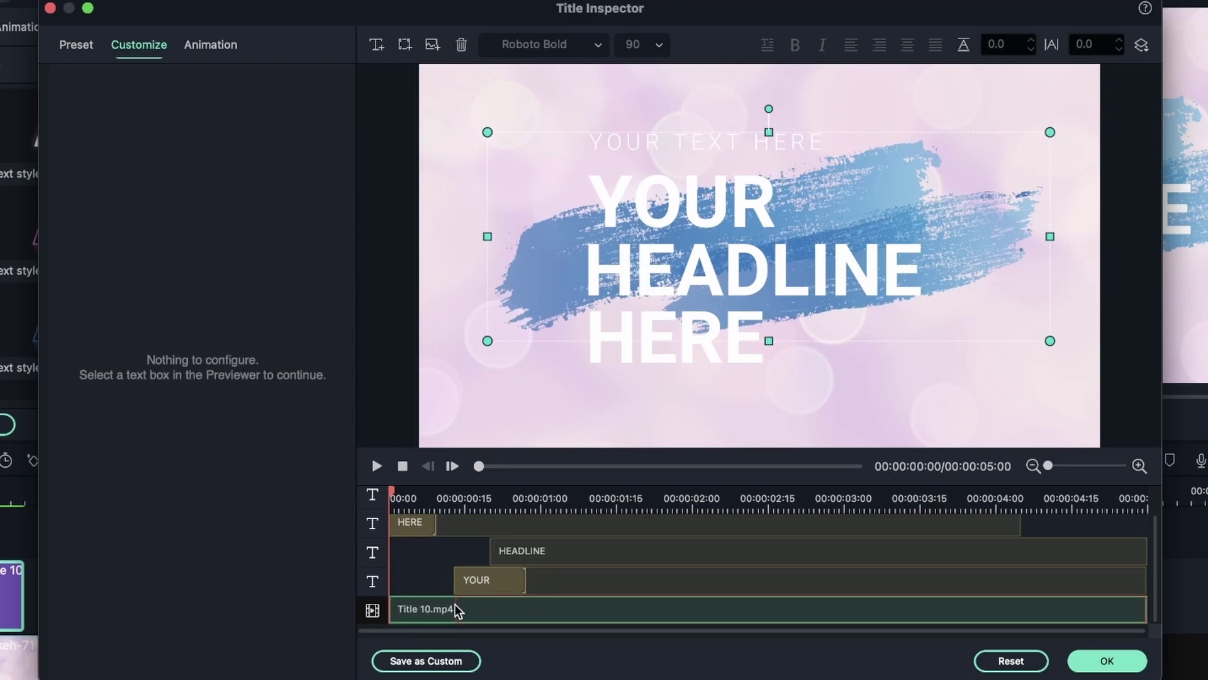
drag(664, 608, 431, 602)
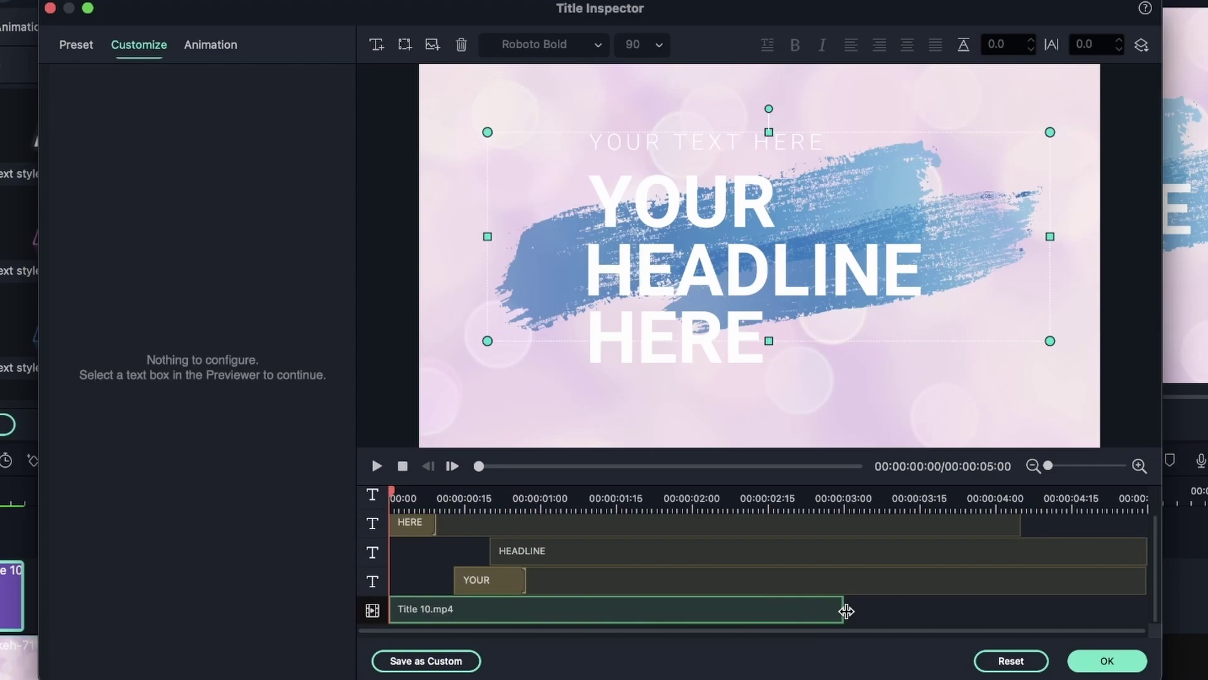
drag(839, 608, 437, 614)
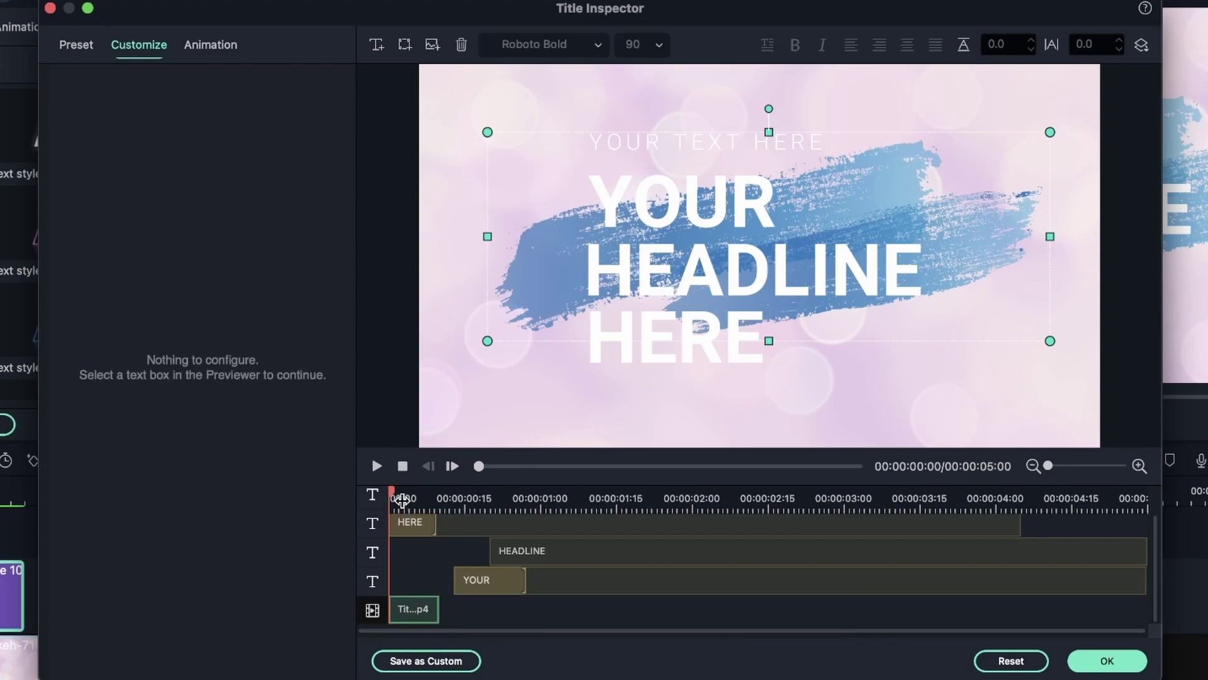
key(space)
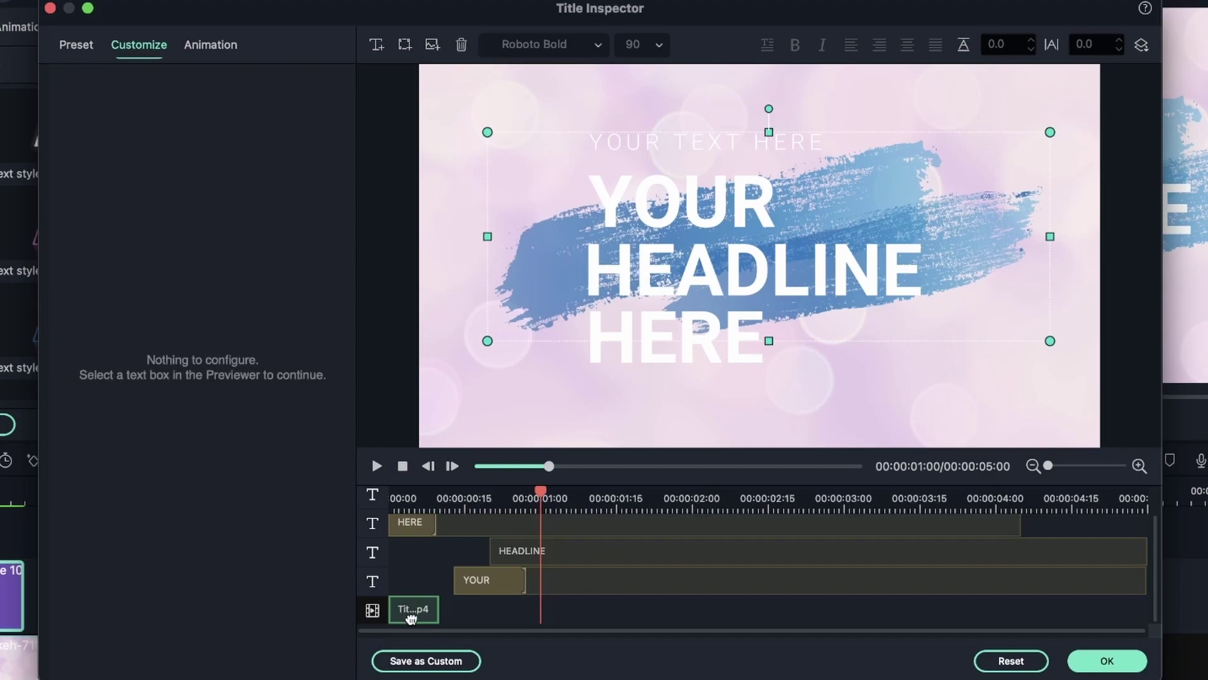
Delete the Title 10.mp4 brush stroke layer from the title and select the HEADLINE text layer.
click(462, 44)
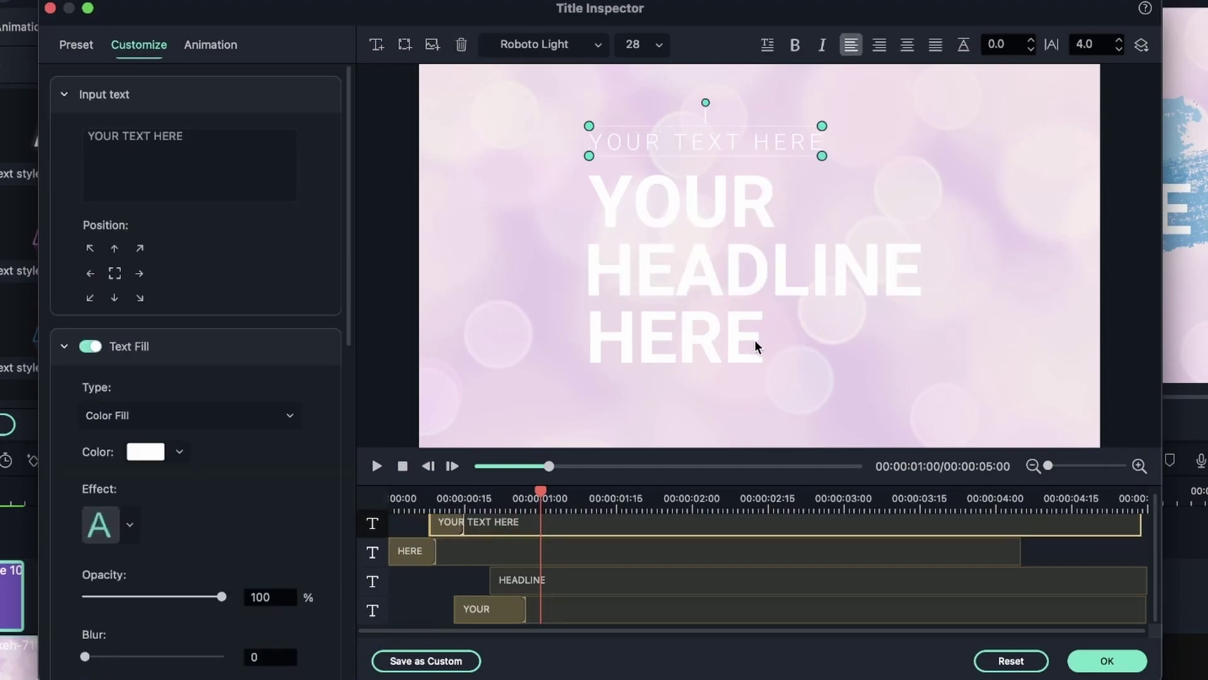
scroll(486, 539, up, 1)
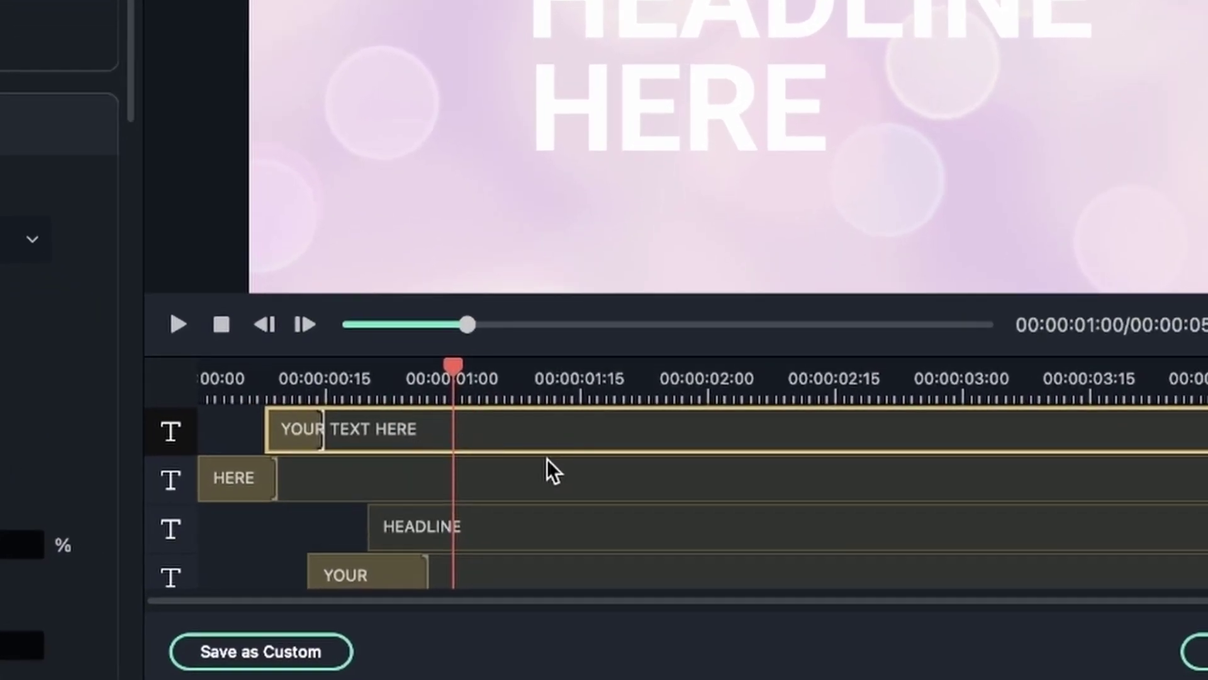
click(572, 566)
click(537, 518)
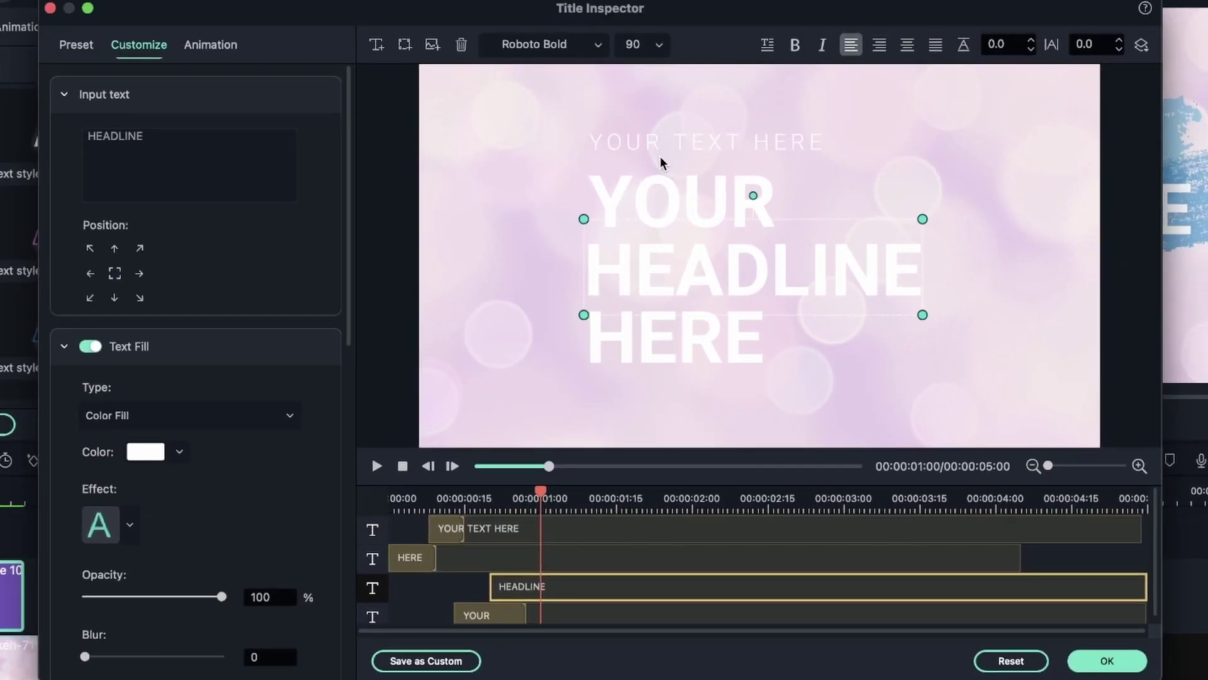
Replace the wording of the HERE text with "hello" and select the HEADLINE text.
click(656, 335)
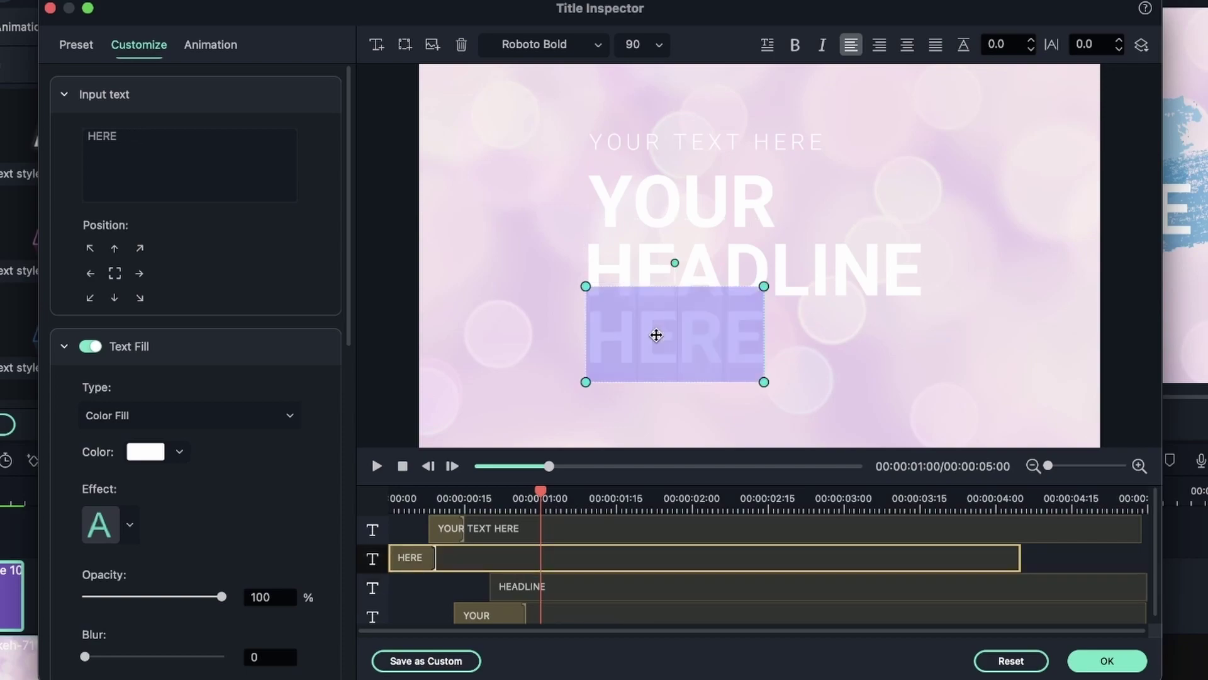
text(hello)
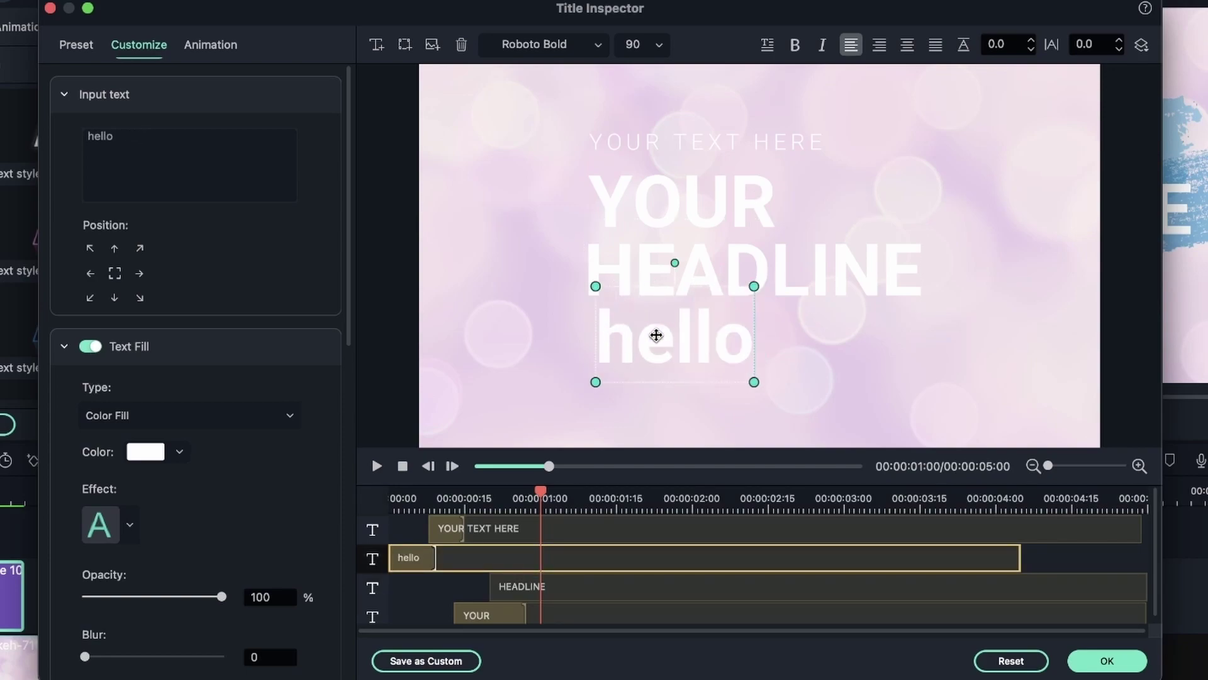
click(833, 274)
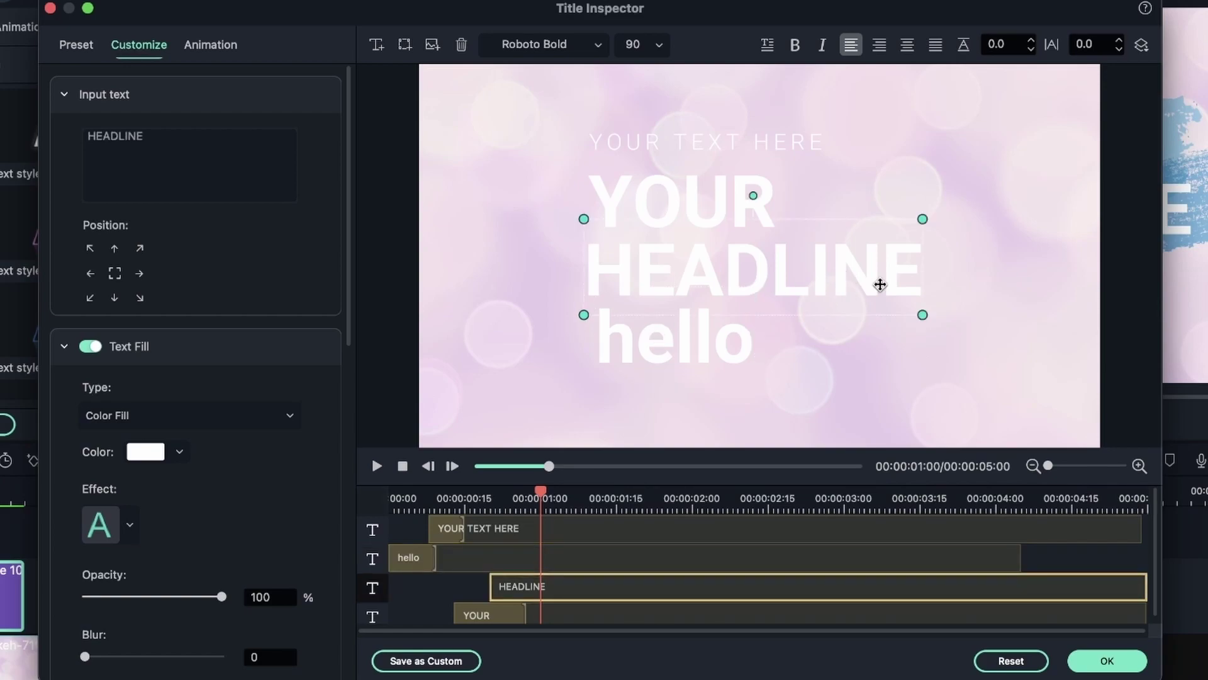
Shrink the HEADLINE text to size 79 and rotate it counterclockwise into a steep diagonal across the other words.
drag(925, 323, 802, 284)
drag(735, 193, 630, 126)
drag(558, 53, 596, 151)
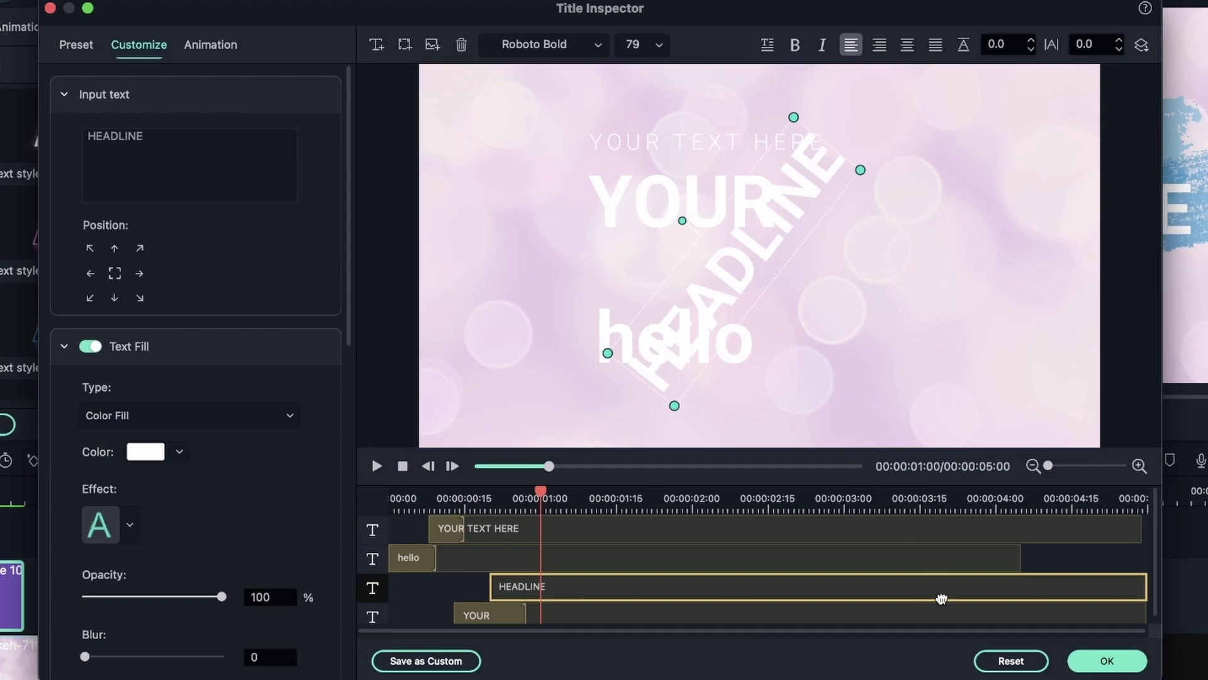
Reset the title to its original template and shift the HERE layer earlier to start at about 14 frames.
click(1011, 661)
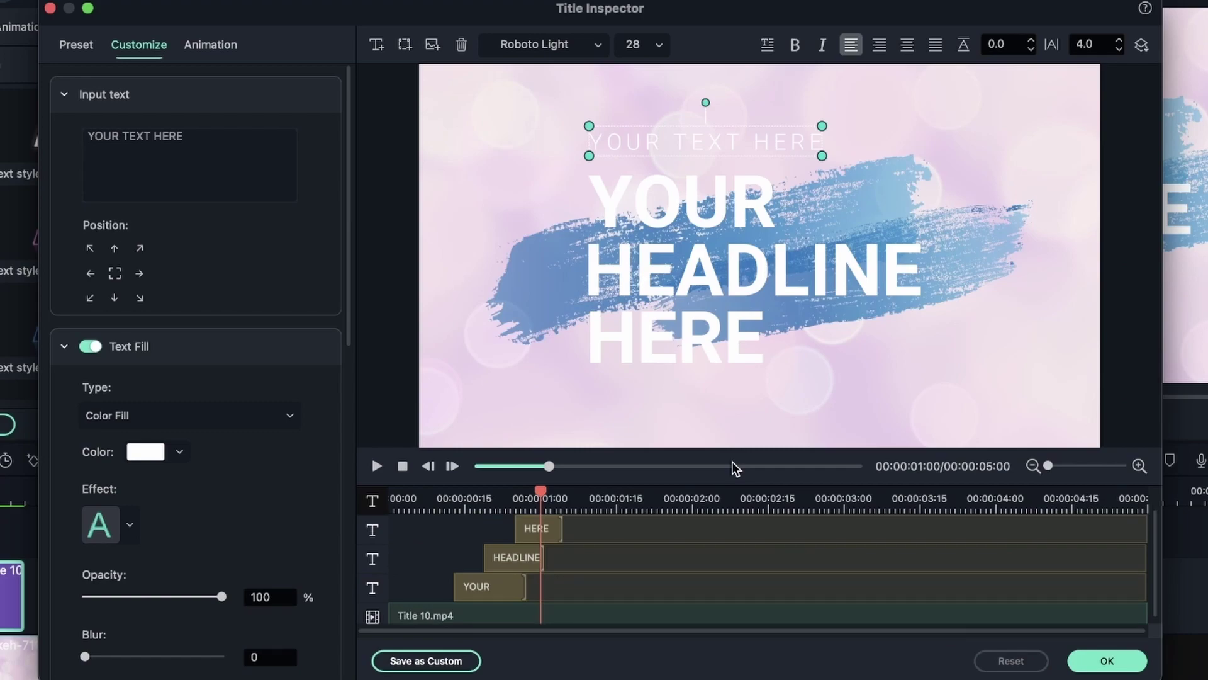
click(632, 532)
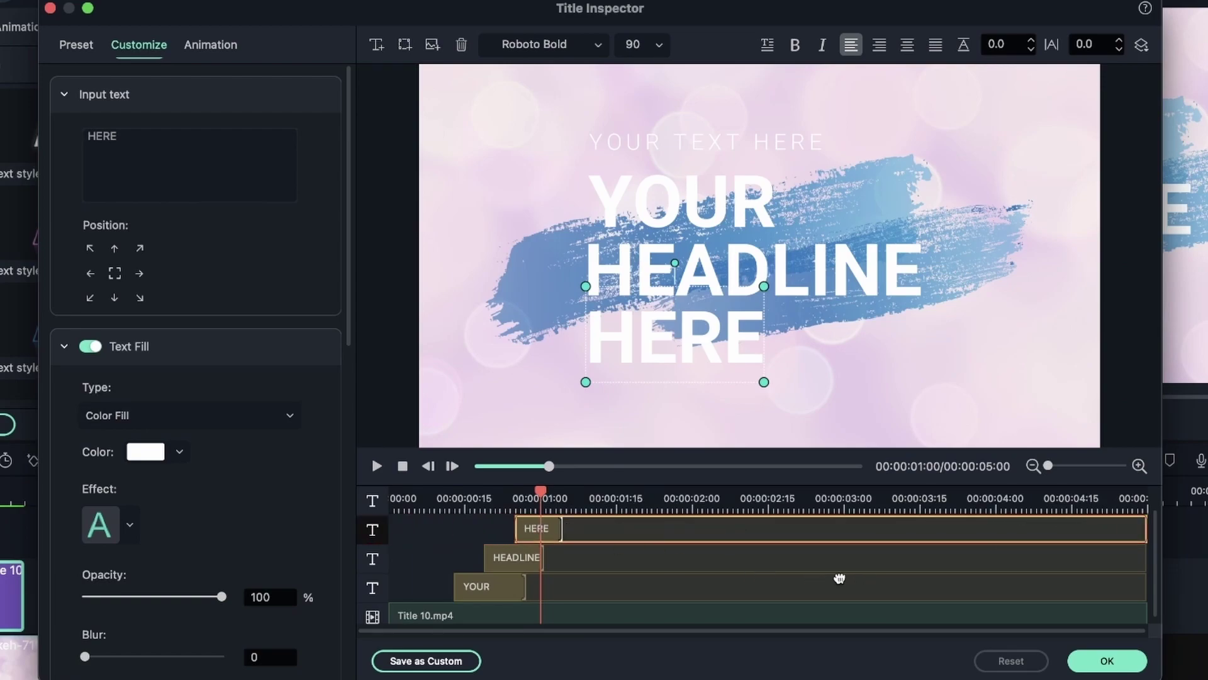
drag(1137, 526, 1082, 524)
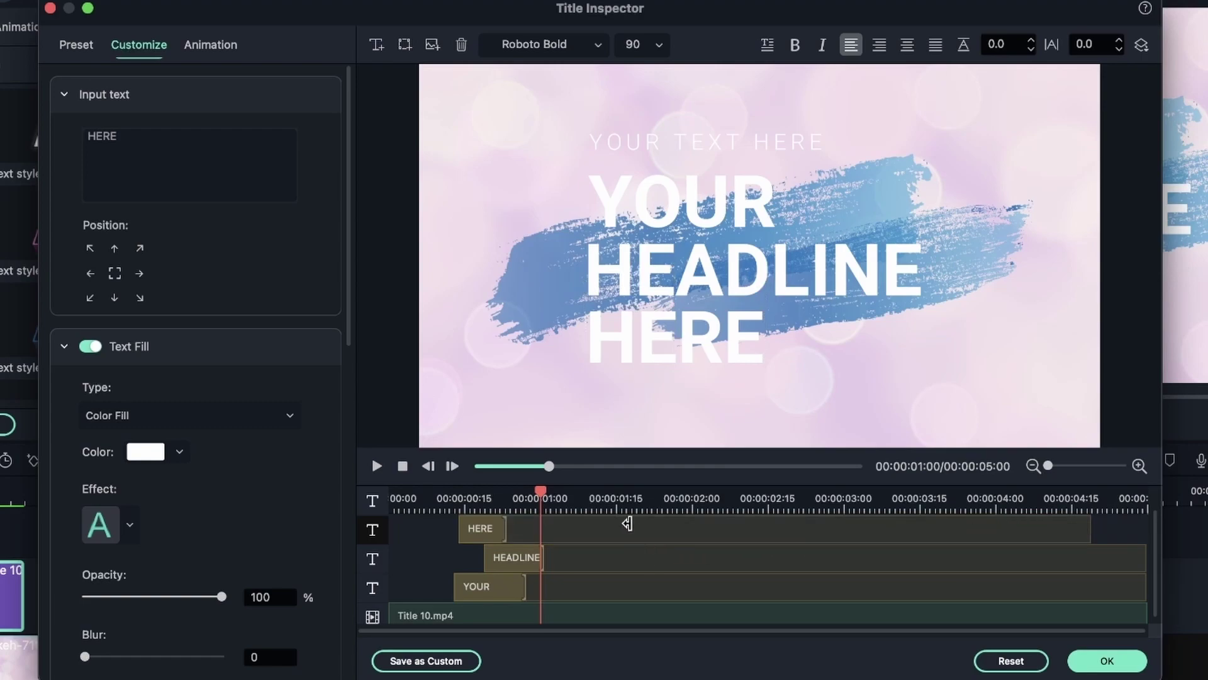
Try extending the HERE layer's closing animation back to about 00:00:01:12 and preview the title from near the start.
drag(1085, 526, 600, 526)
click(446, 500)
key(space)
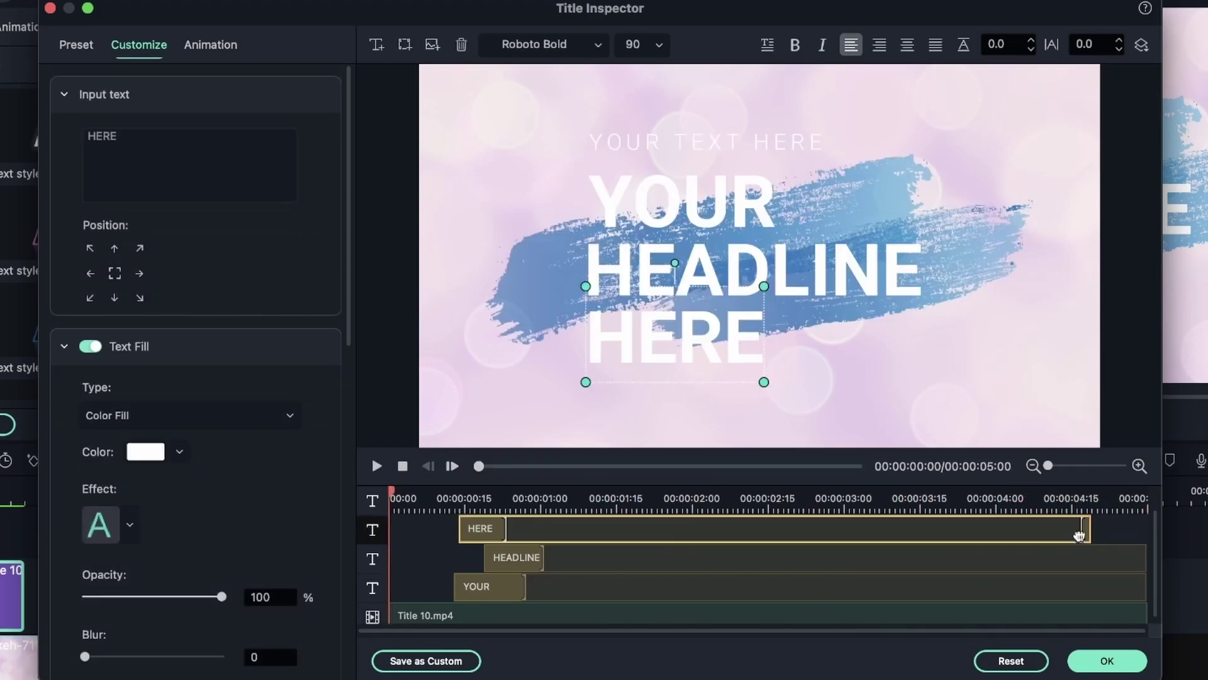
Preview the ending from 00:00:04:10, start the HERE layer's closing animation at about 00:00:04:02, and scrub to 00:00:02:25.
click(1047, 496)
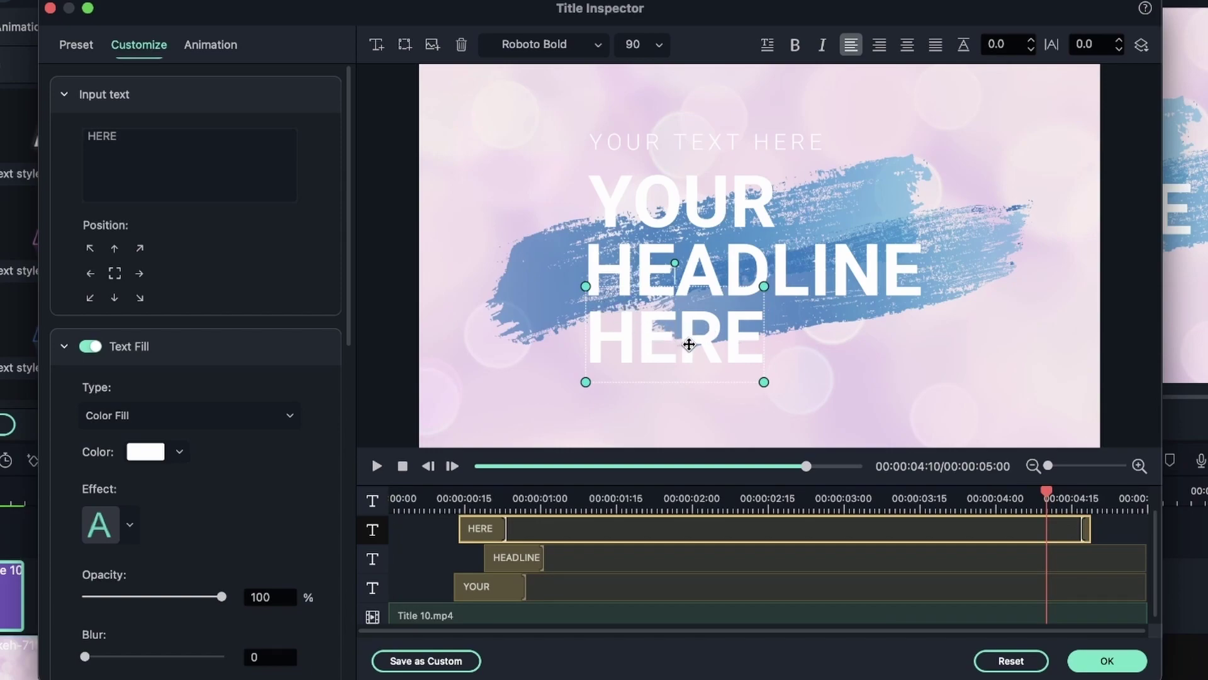
key(space)
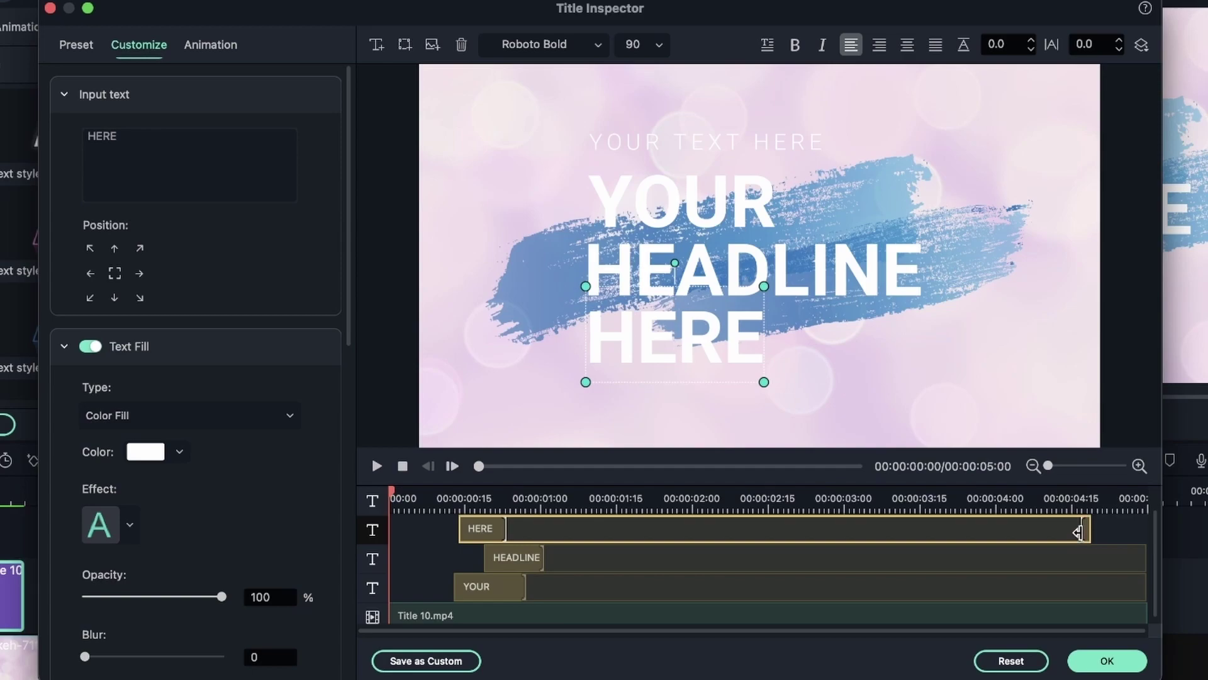
drag(1079, 531, 1005, 526)
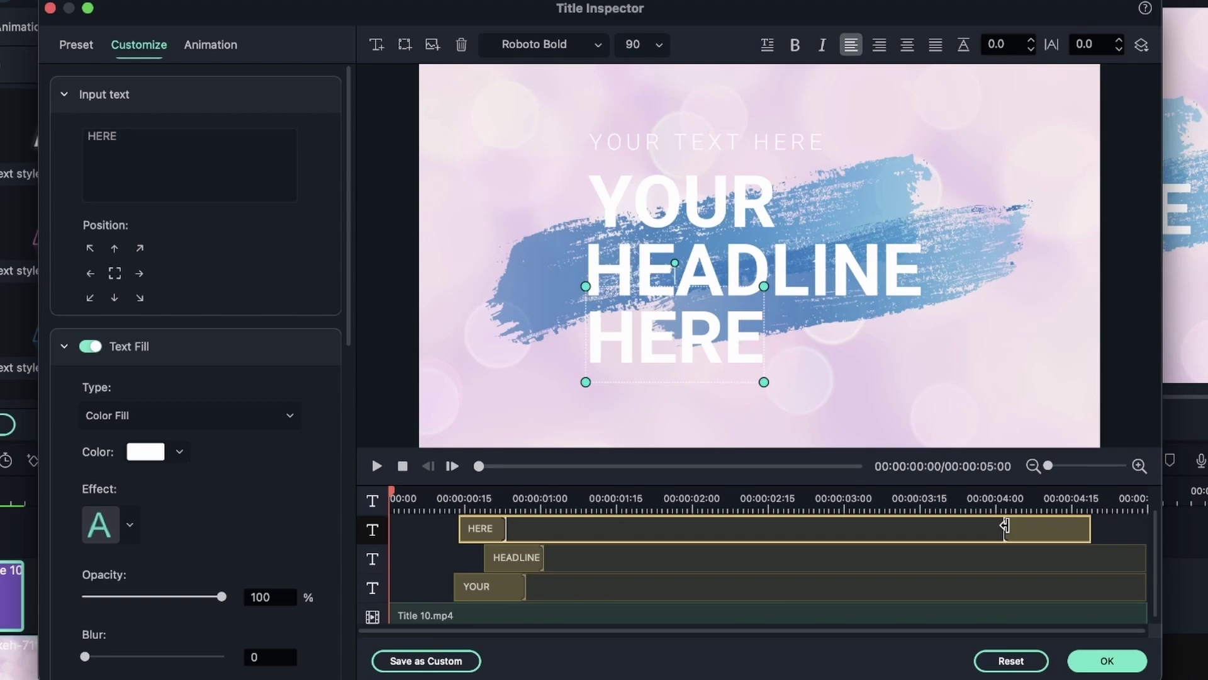
drag(481, 467, 691, 466)
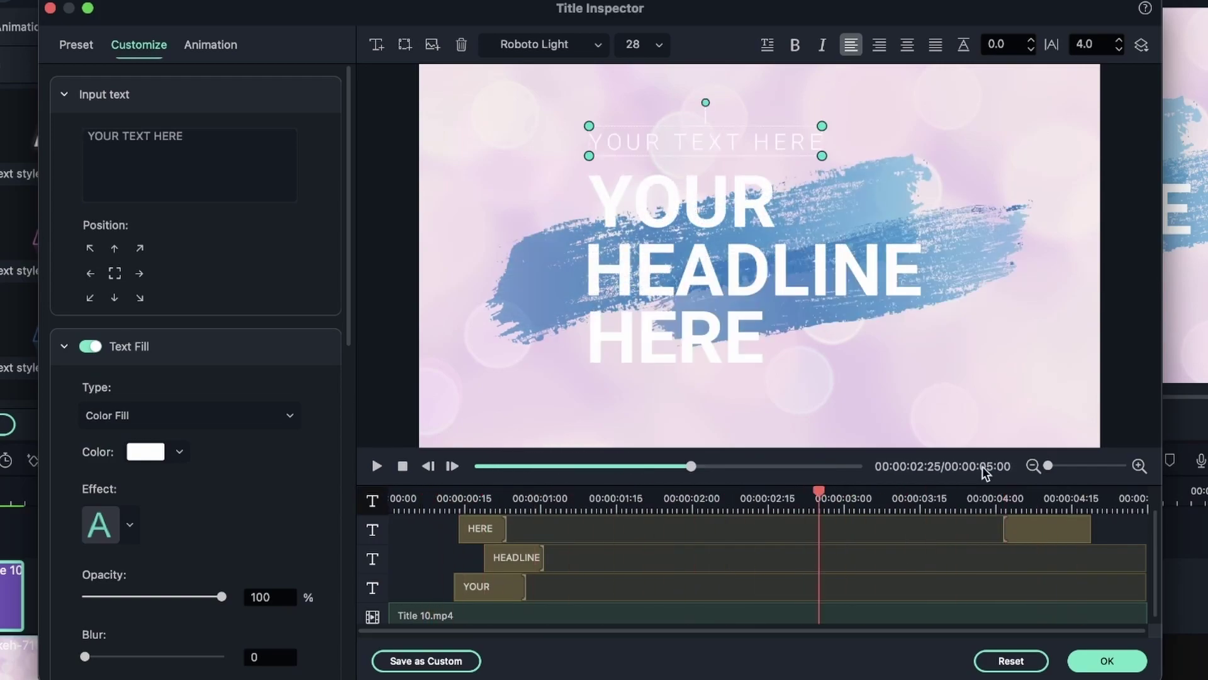
Check the layer timeline's zoom and select the title's text boxes one at a time to examine them.
click(1139, 466)
key(super+minus)
drag(1050, 466, 1026, 474)
click(715, 269)
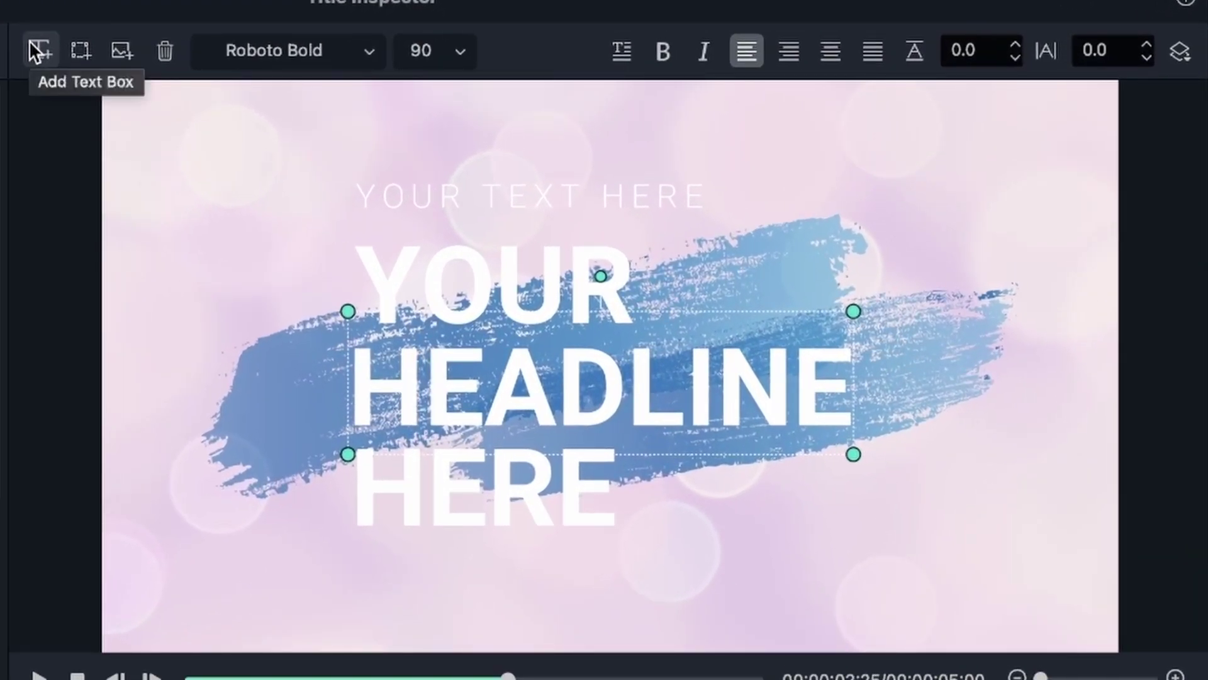
click(517, 194)
click(514, 289)
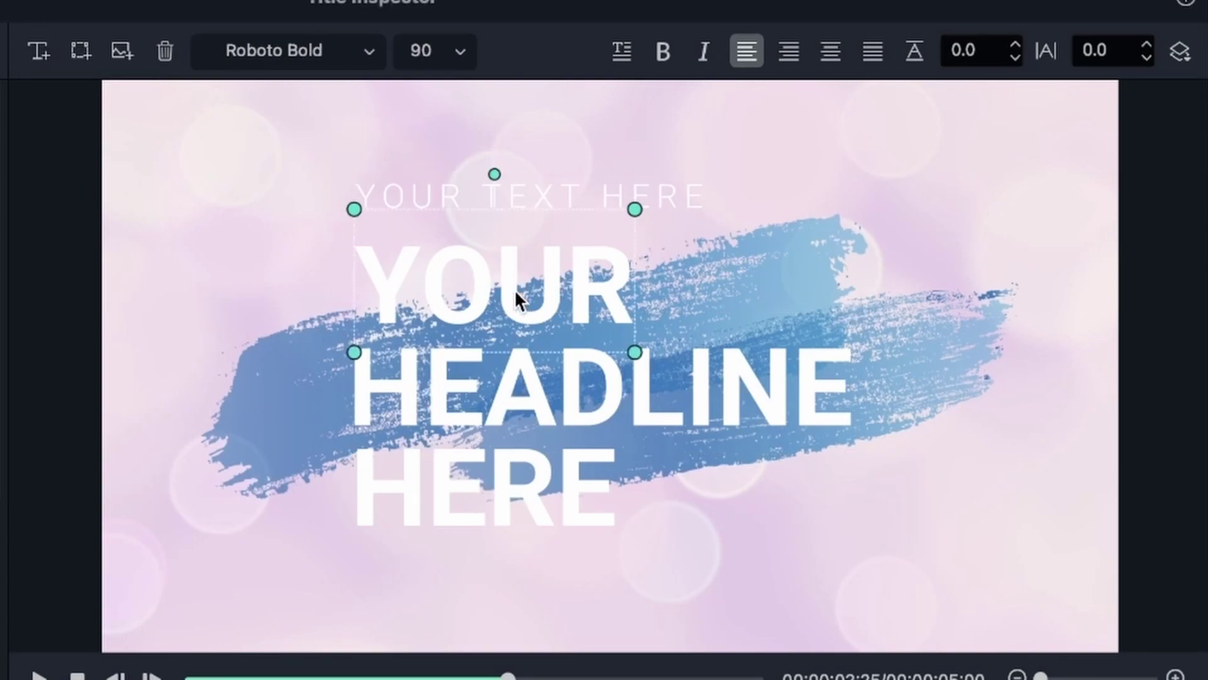
click(524, 491)
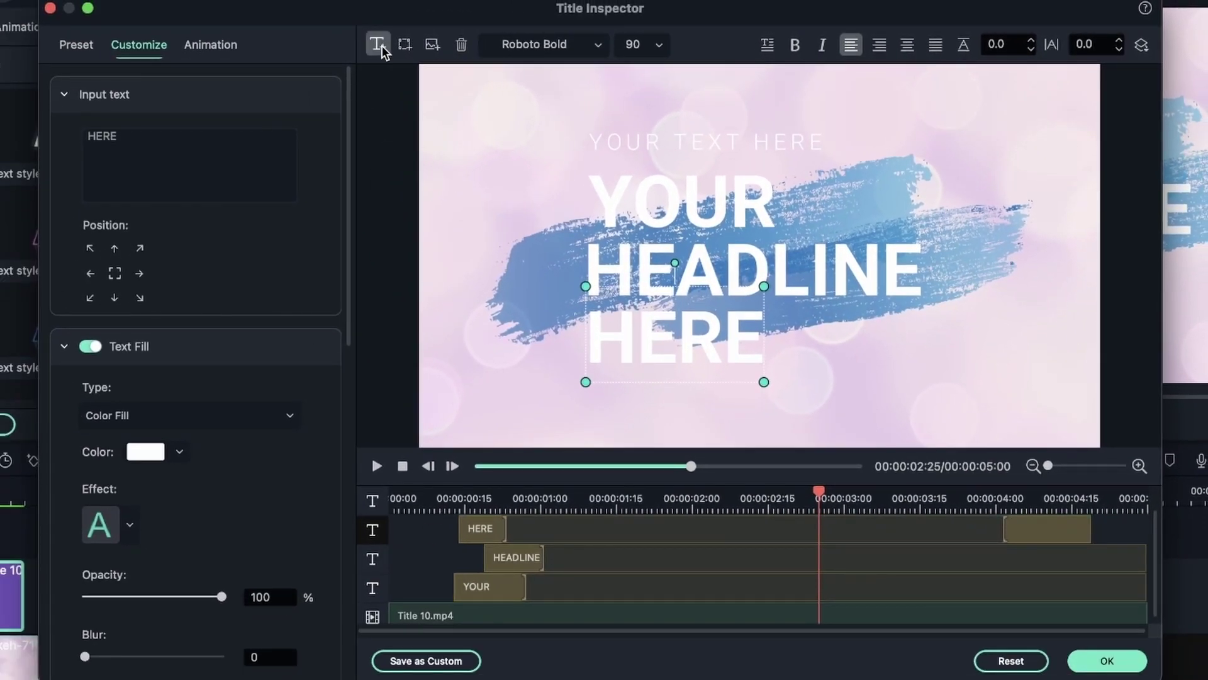
Add a text box reading "Goodbye" and place it in the lower right of the frame, below the headline.
click(381, 45)
drag(616, 338, 839, 396)
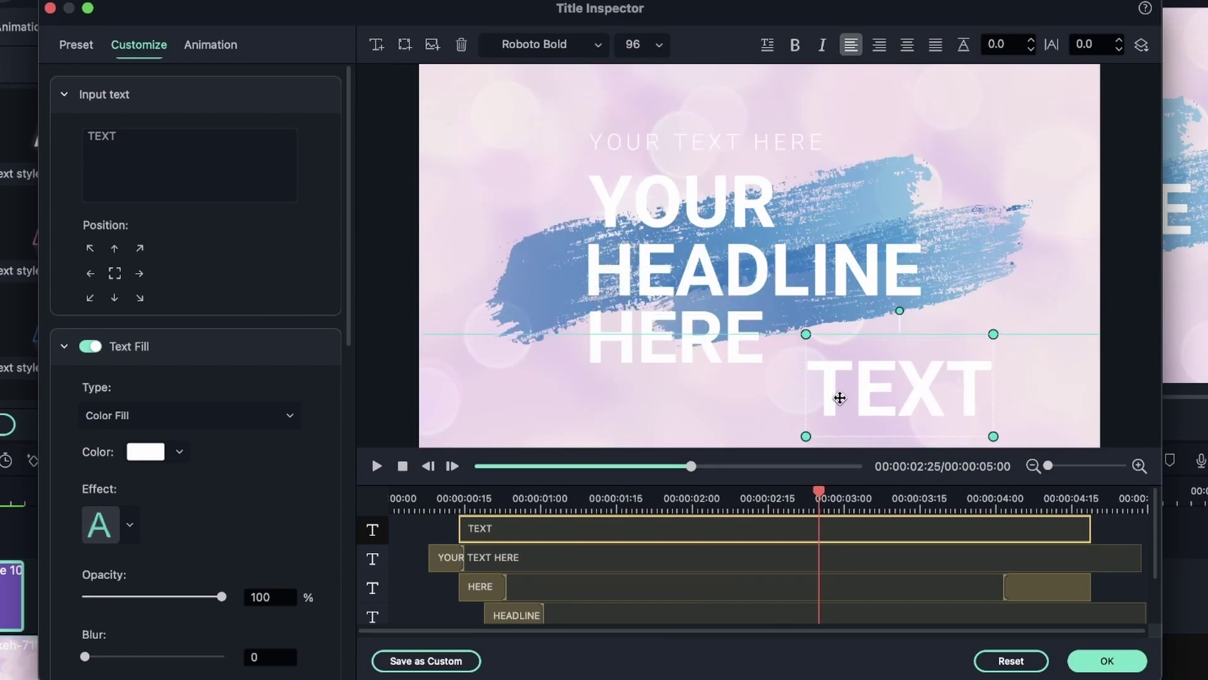
double_click(891, 392)
text(Goodbye)
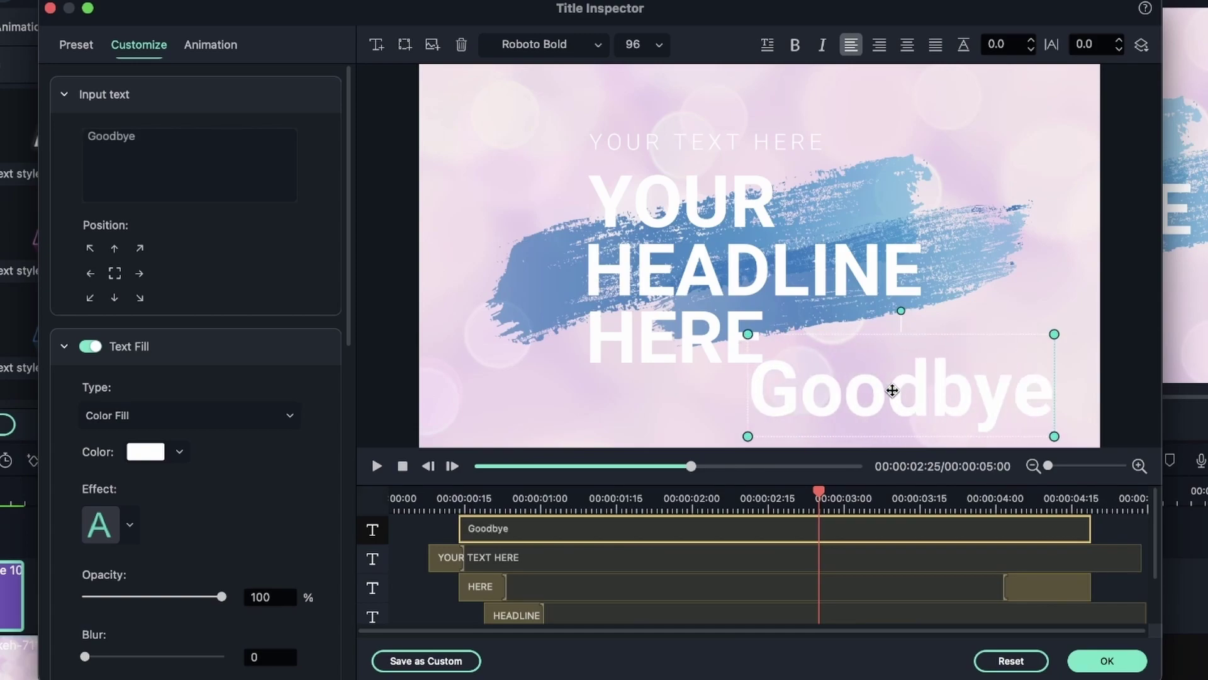
click(1023, 255)
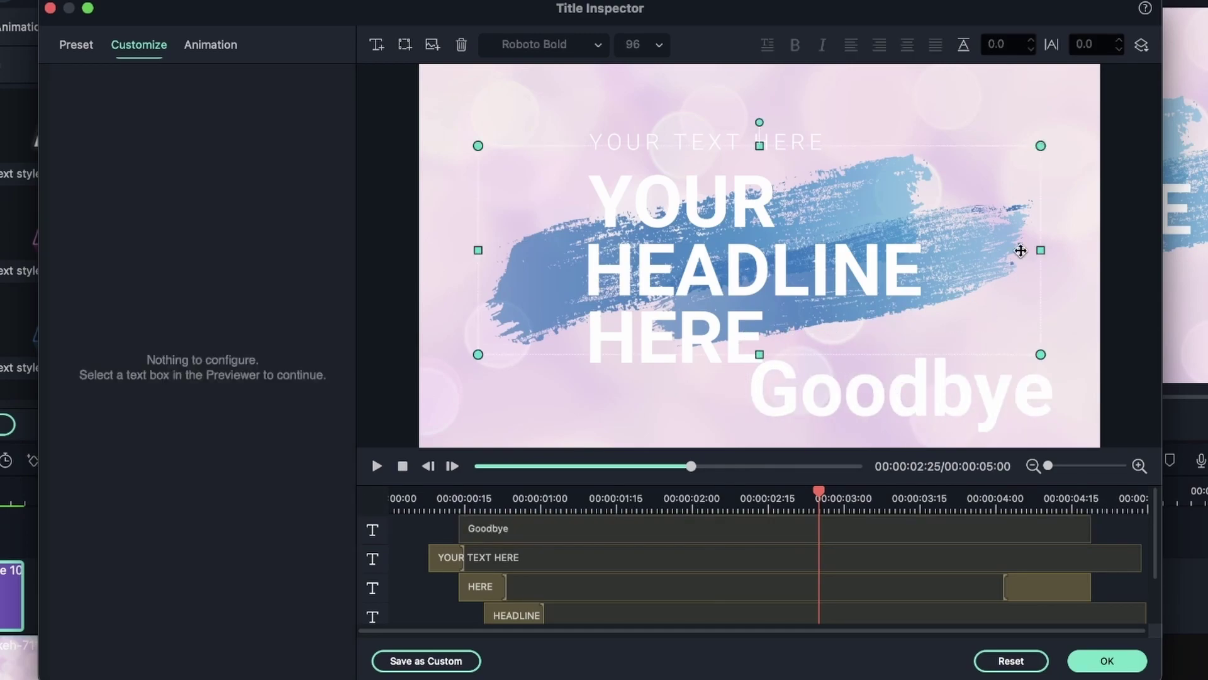
click(958, 404)
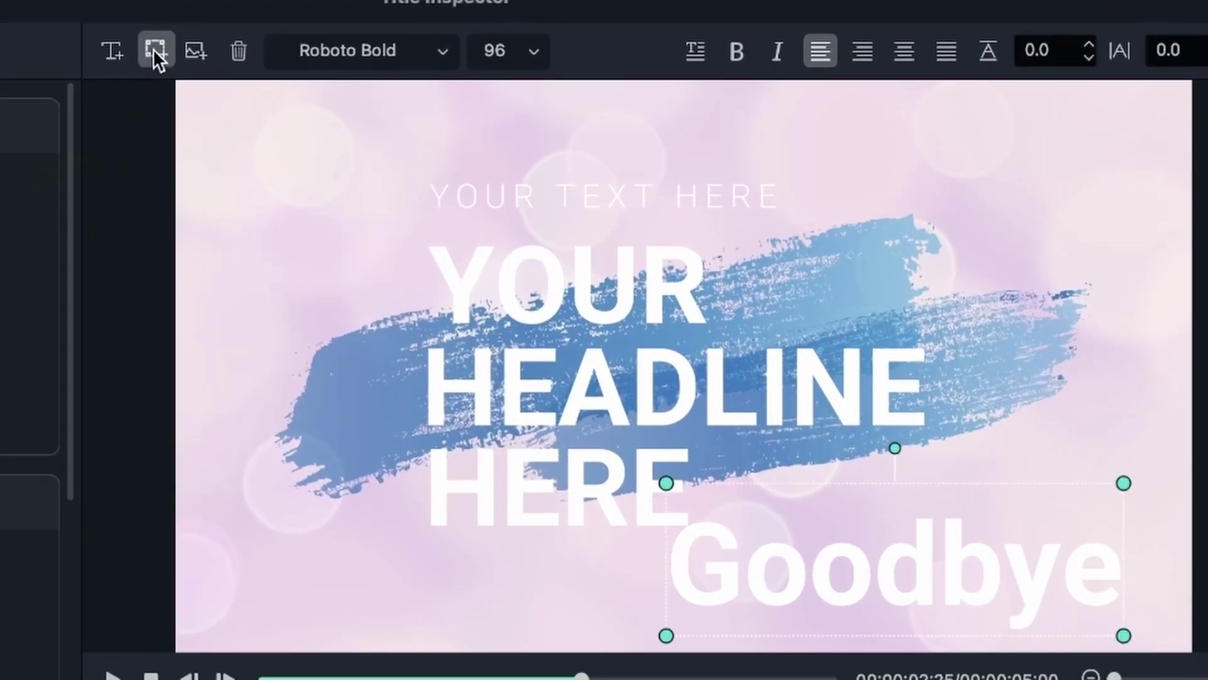
Add a circle shape, place it in the upper left corner of the frame, and label it "HI".
click(405, 44)
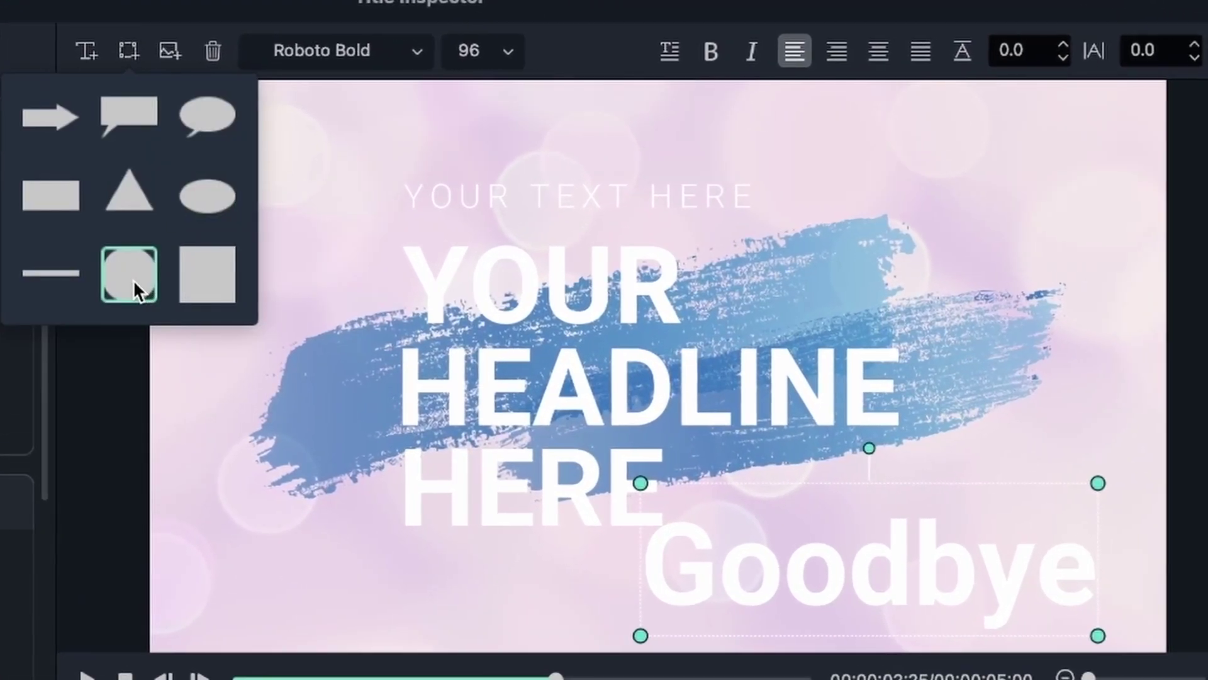
click(134, 279)
drag(658, 318, 279, 148)
double_click(272, 215)
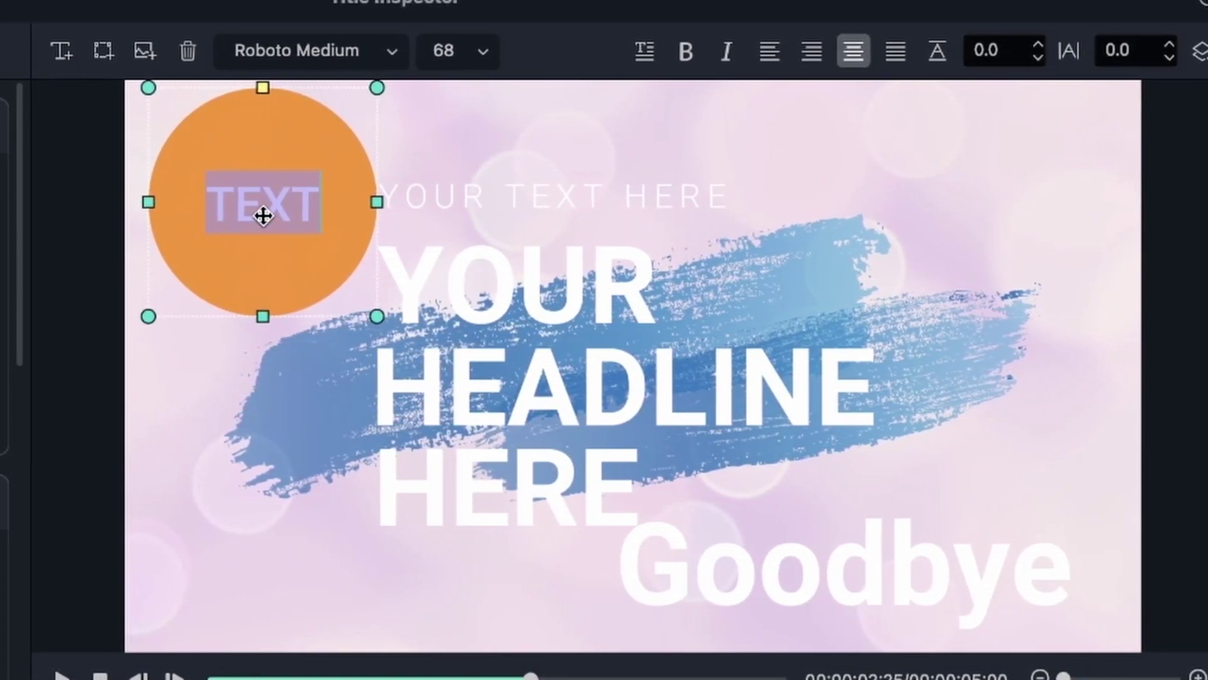
text(HI)
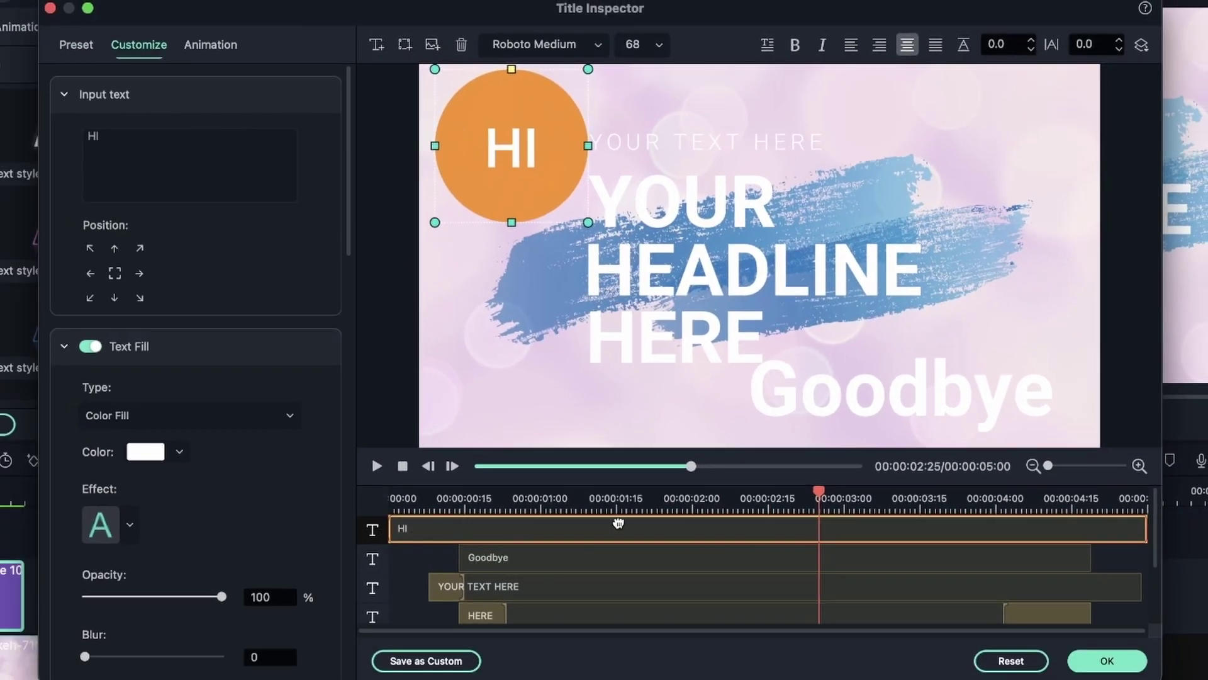
Enlarge the orange HI circle, square off its corners, and position it over the left half of the title.
drag(590, 224, 706, 350)
drag(607, 204, 686, 287)
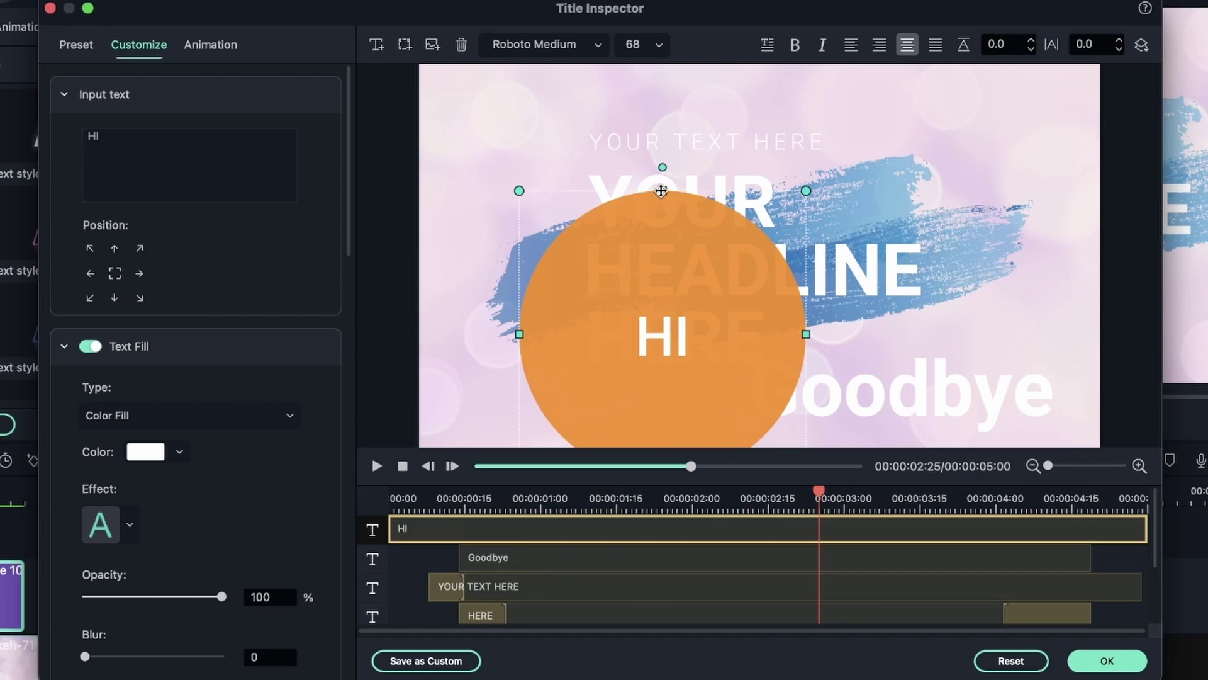
drag(662, 191, 493, 189)
drag(649, 340, 587, 258)
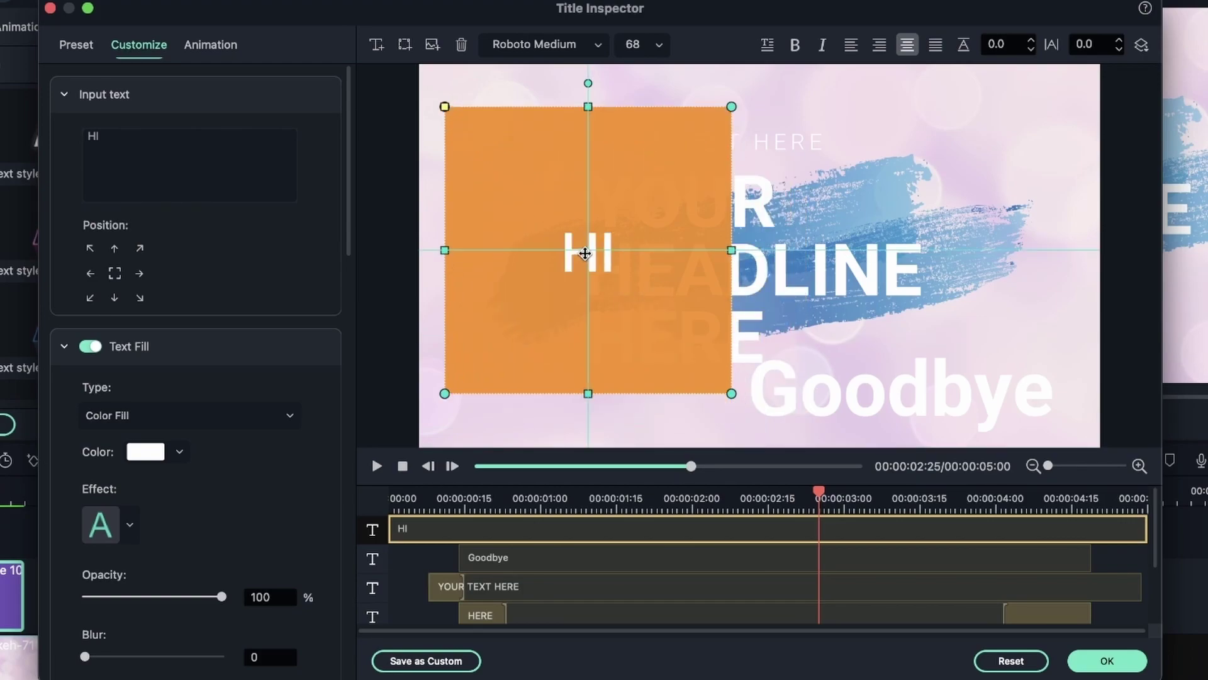
Rotate the orange HI square slightly more than a quarter turn clockwise and shift it right over the headline.
drag(631, 110, 799, 291)
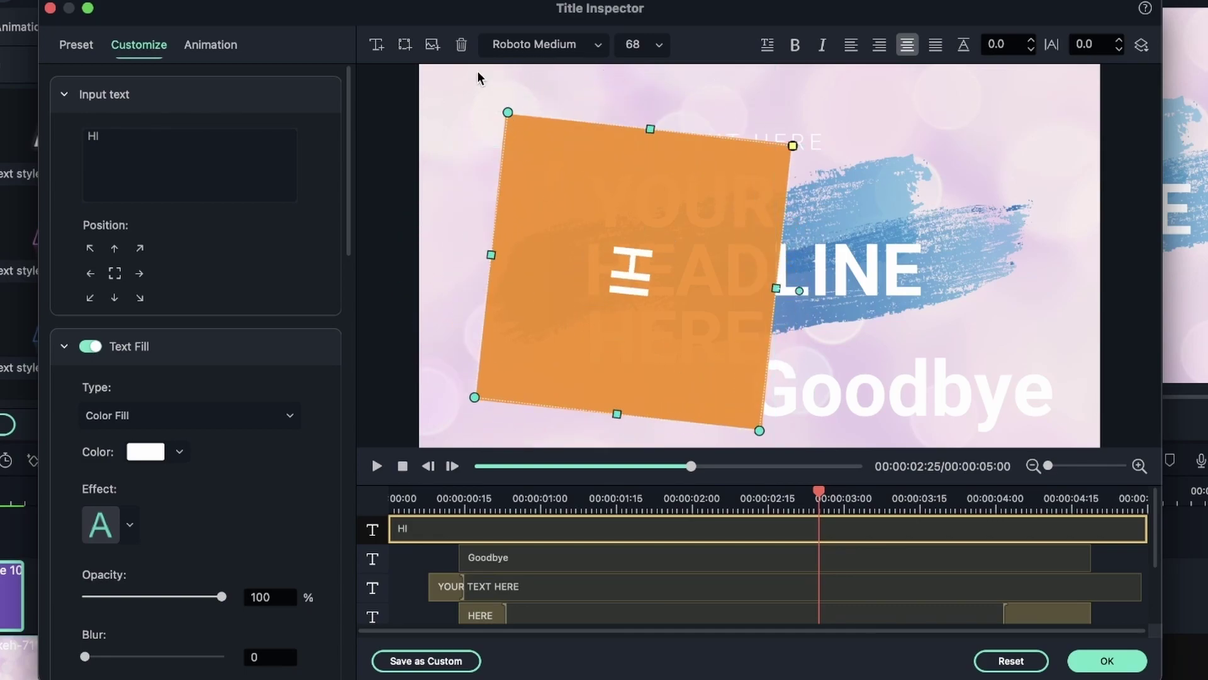
click(402, 50)
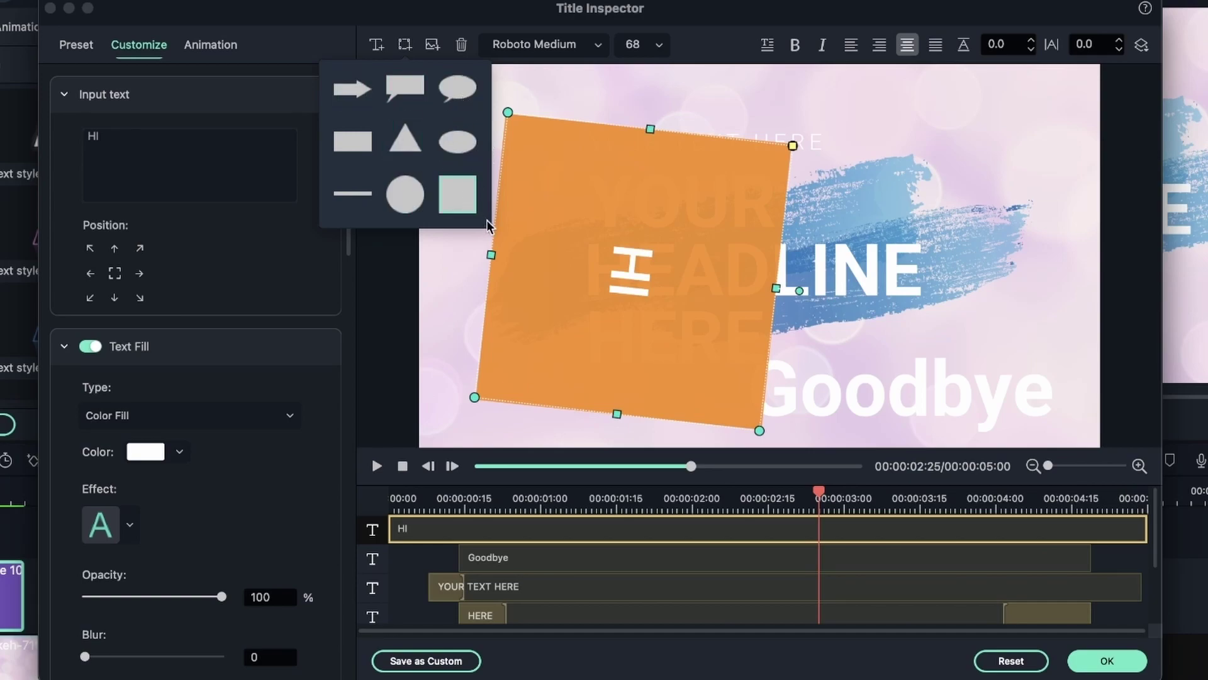
mouse_move(726, 325)
mouse_down()
mouse_move(815, 273)
mouse_move(772, 353)
mouse_move(745, 289)
mouse_move(760, 311)
mouse_move(731, 313)
mouse_move(735, 343)
mouse_up()
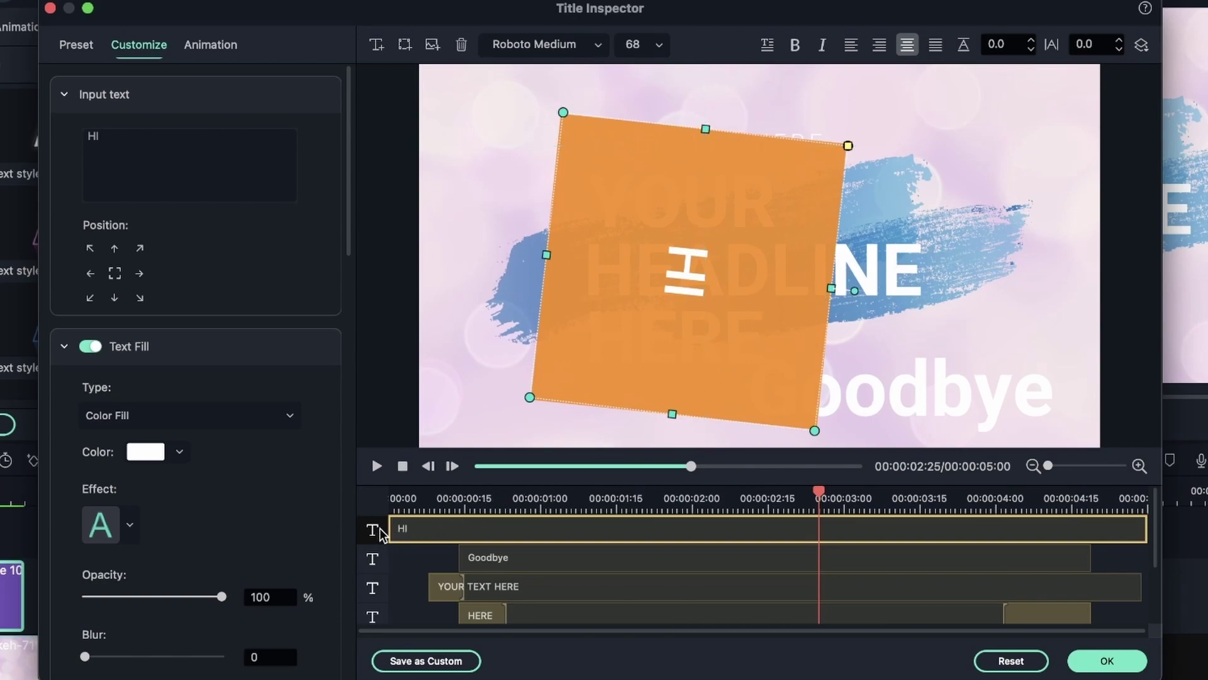
Move the HI shape layer down the stack to below the Title 10.mp4 layer, and finally delete the shape.
drag(371, 529, 367, 596)
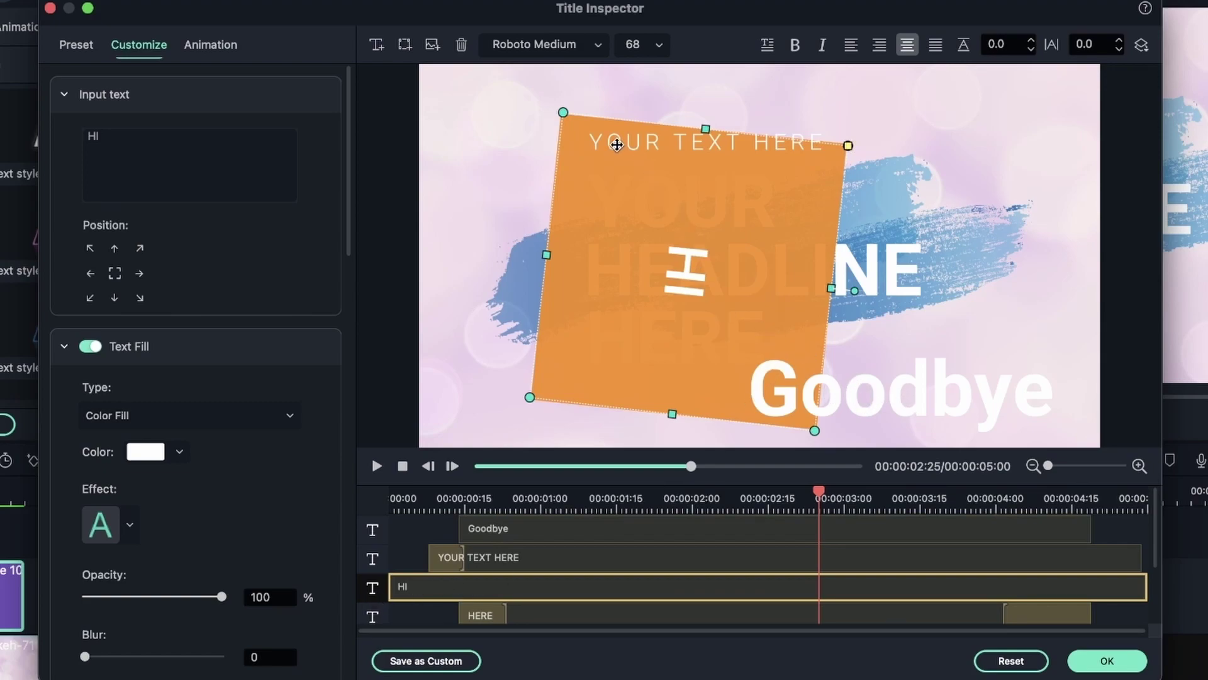
scroll(472, 554, down, 1)
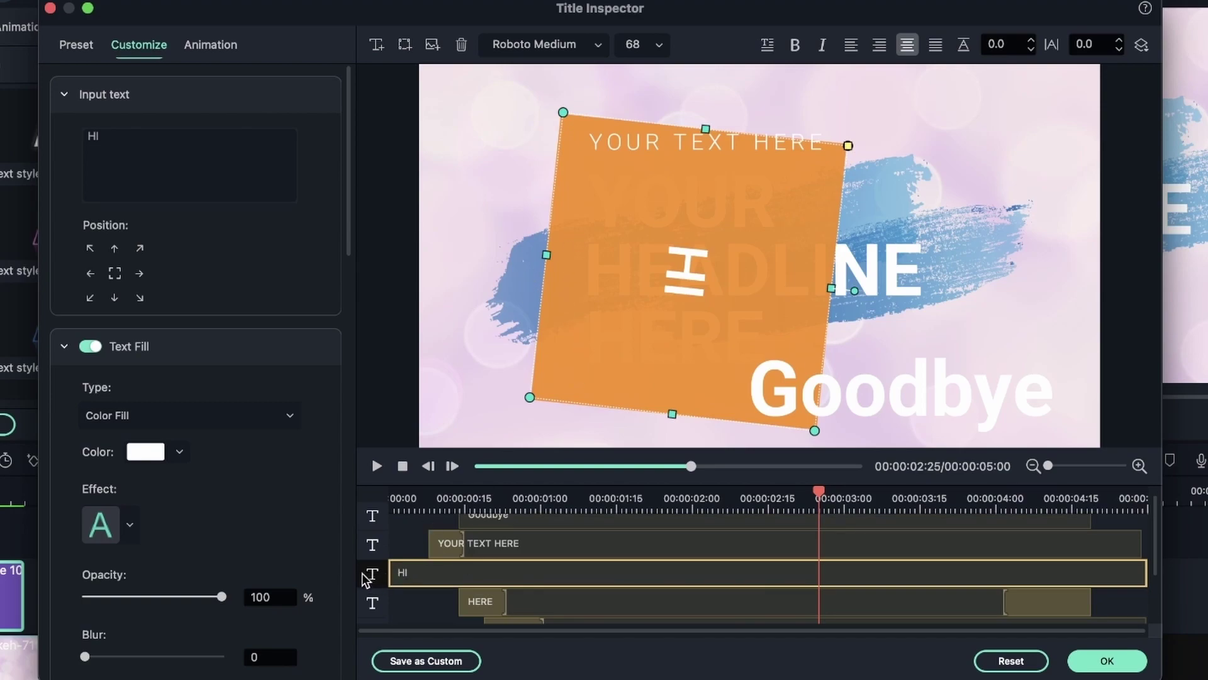
drag(419, 573, 423, 615)
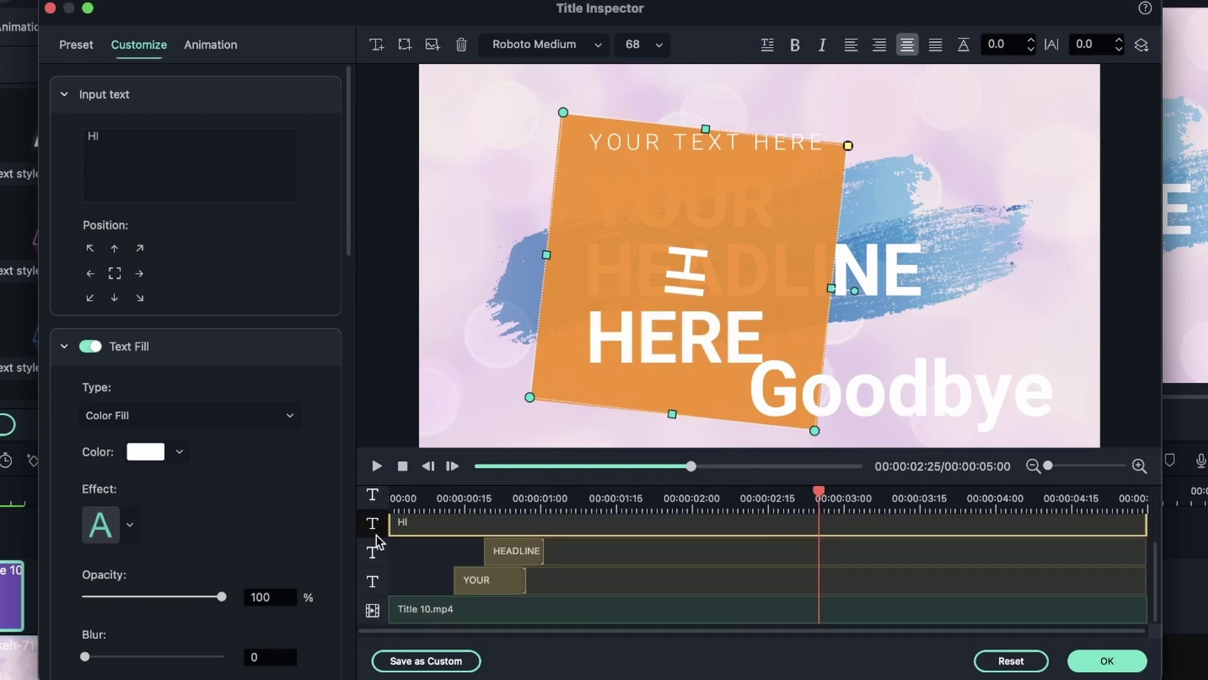
drag(375, 621, 376, 623)
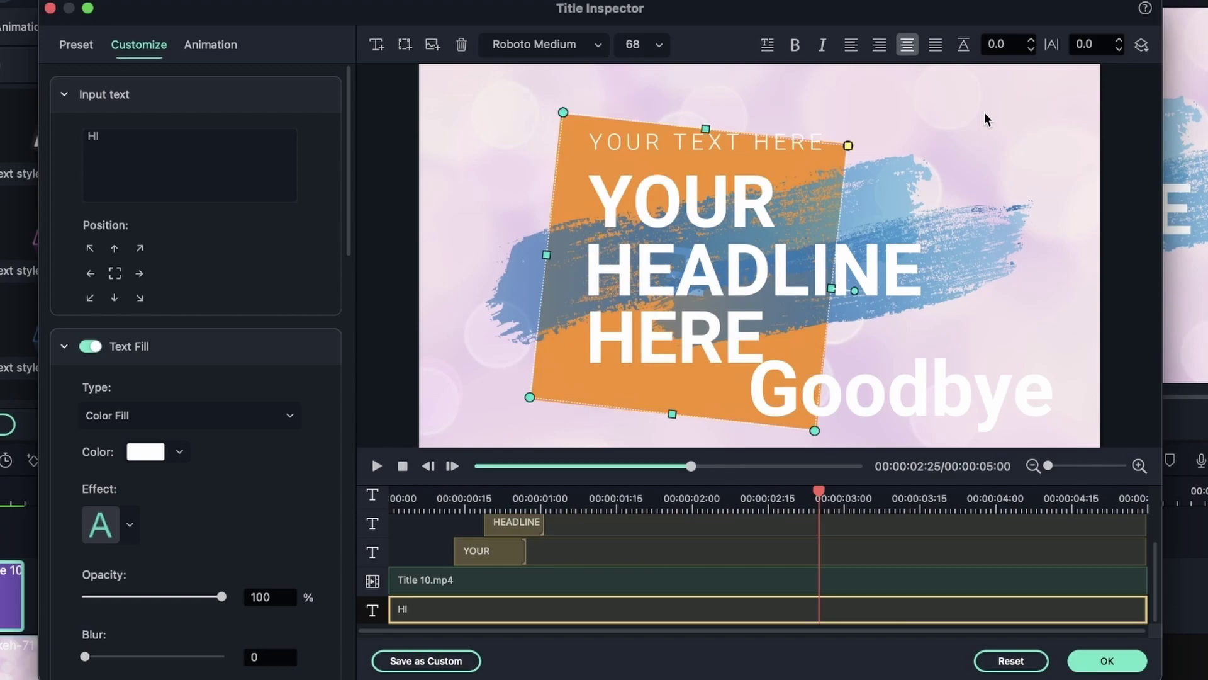
click(461, 44)
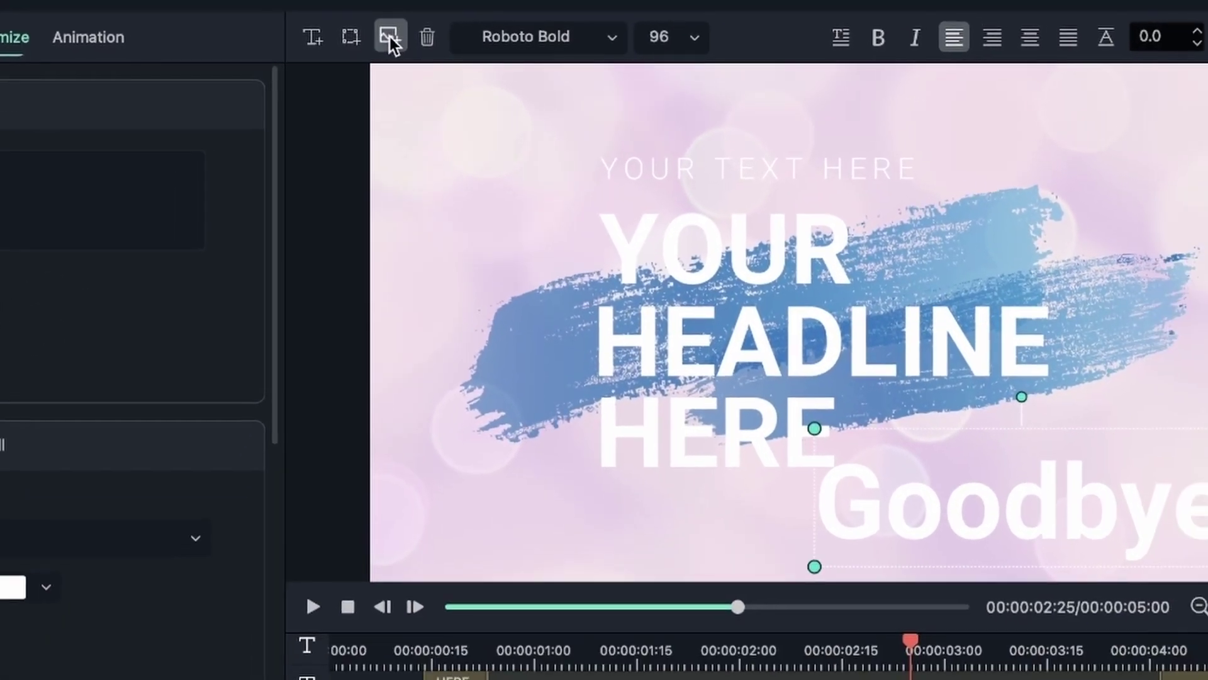
Insert the image 04.-Come-Back-Later.png over the lower left of the frame and stack its layer below HEADLINE.
click(370, 34)
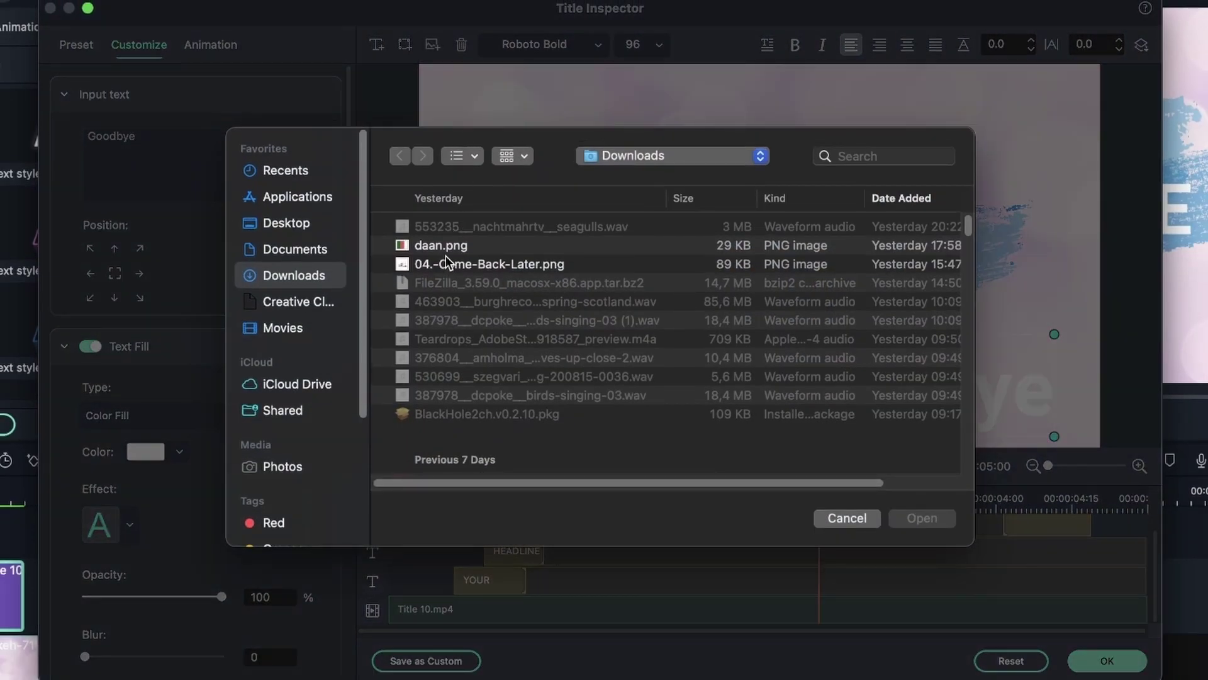
click(448, 263)
click(915, 522)
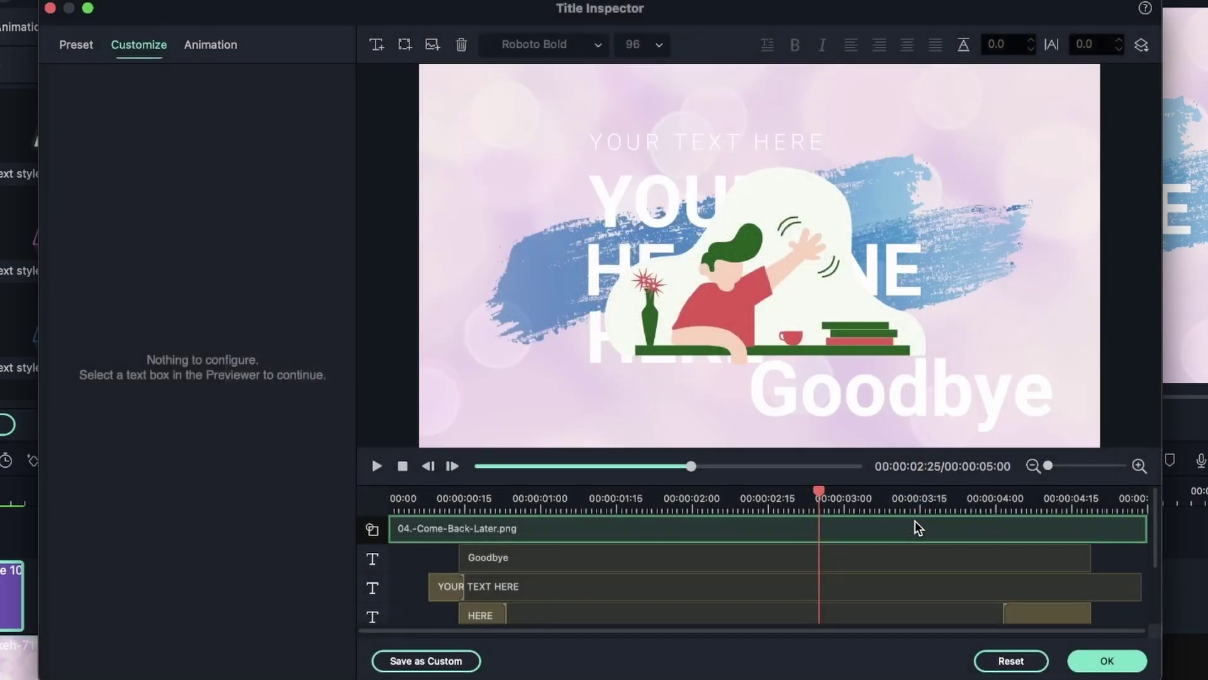
drag(779, 301, 611, 383)
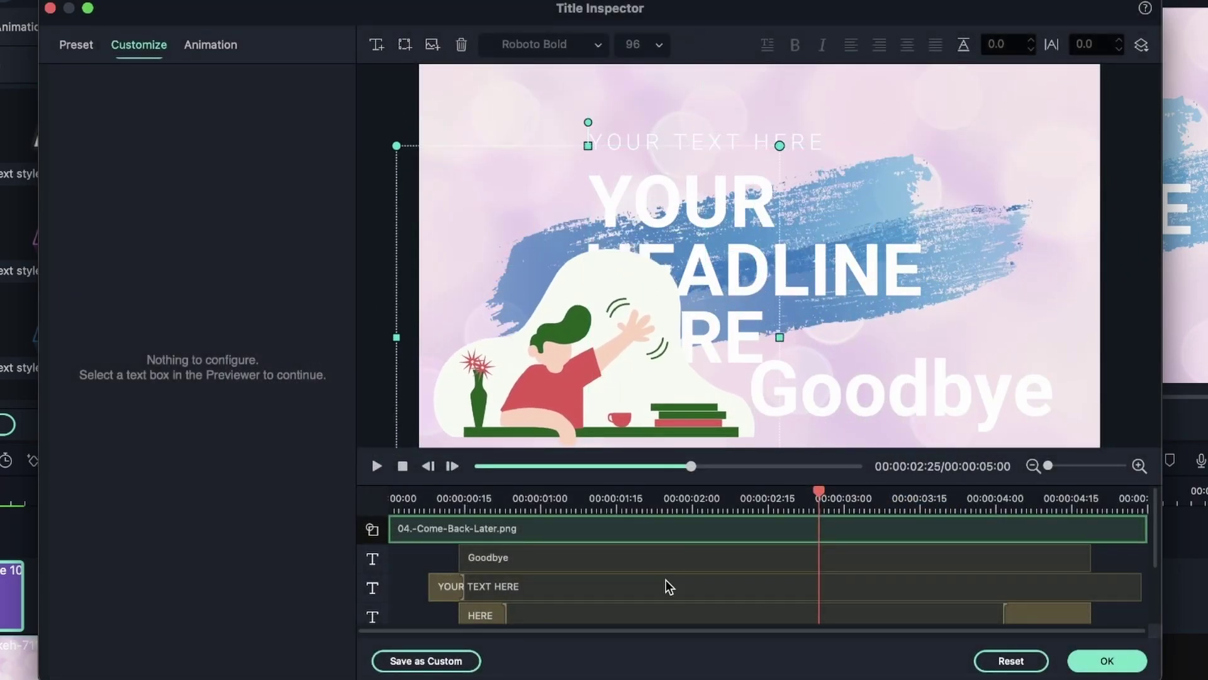
drag(818, 491, 1119, 502)
Move the HERE text to the upper right of the frame and set its font to Tahoma.
click(755, 353)
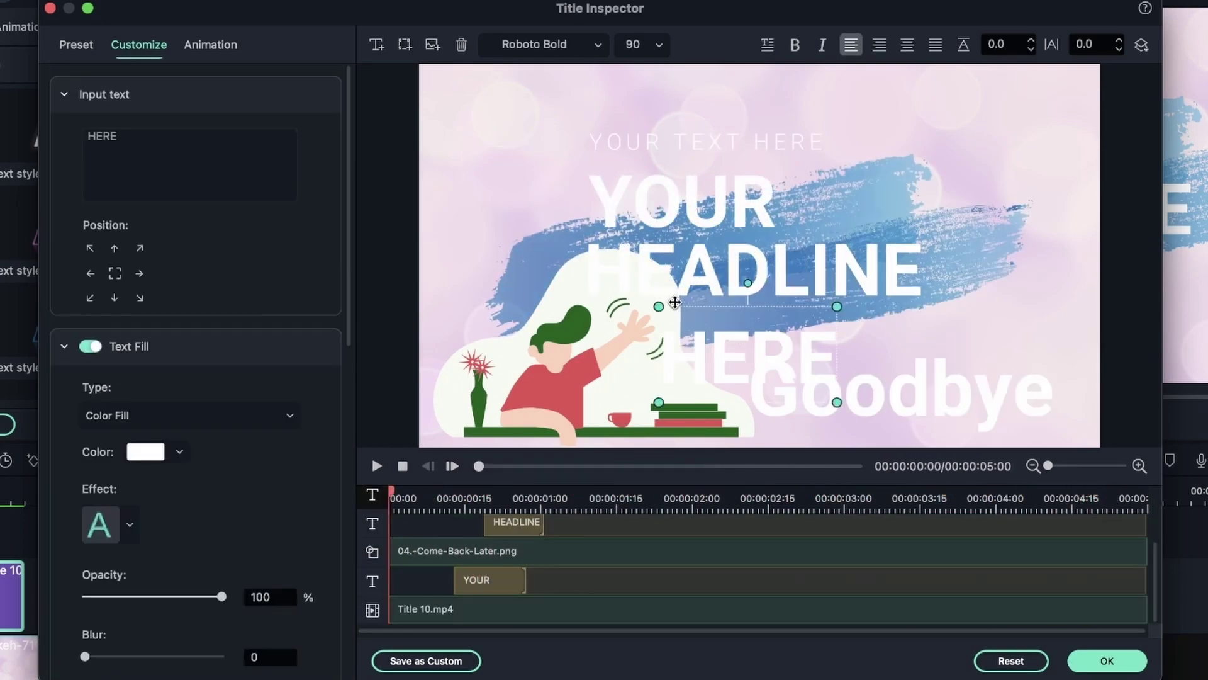
drag(757, 346, 955, 133)
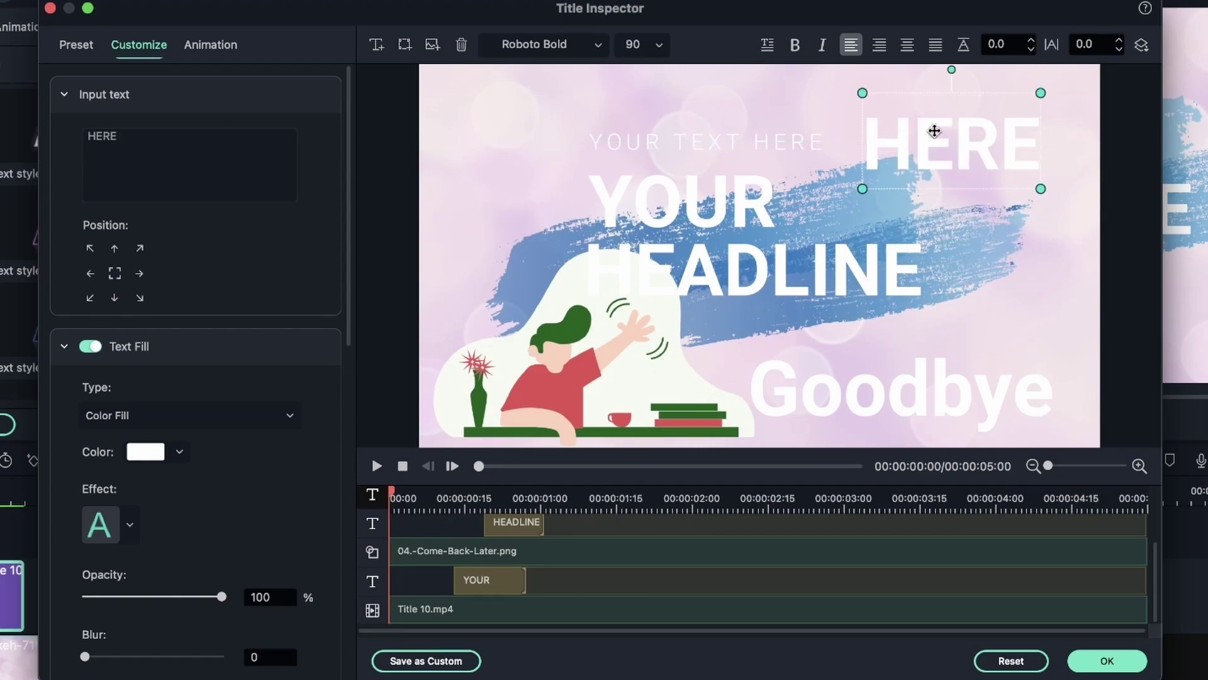
double_click(935, 131)
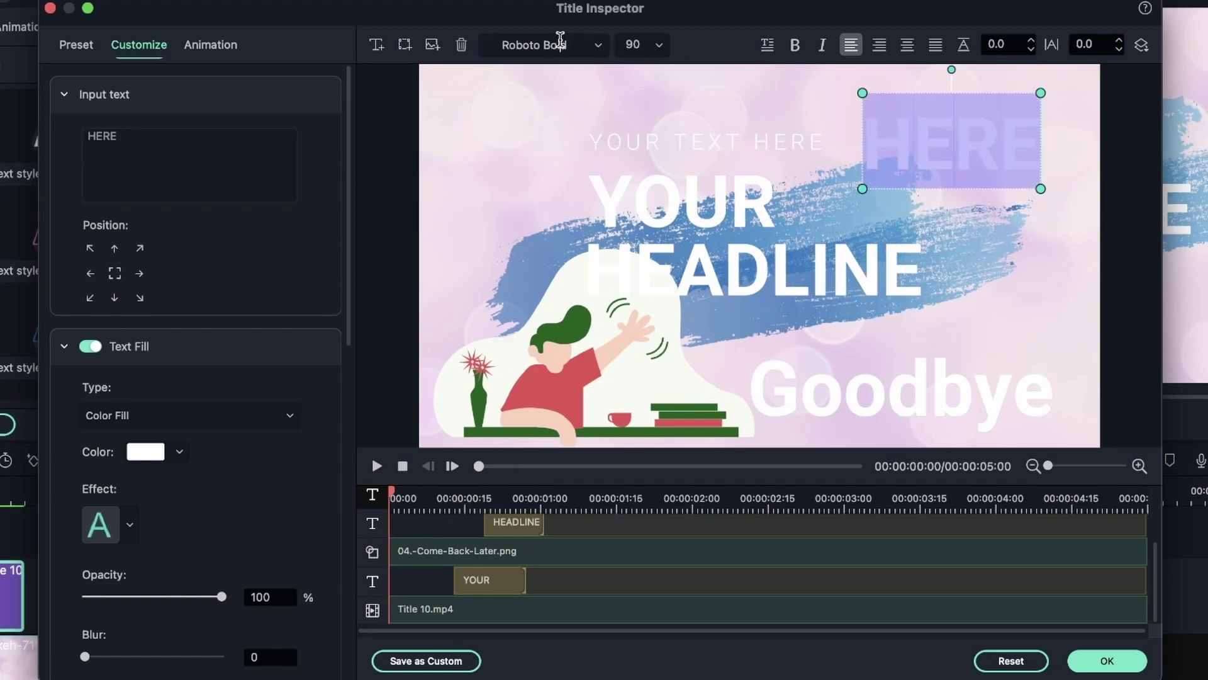
click(599, 45)
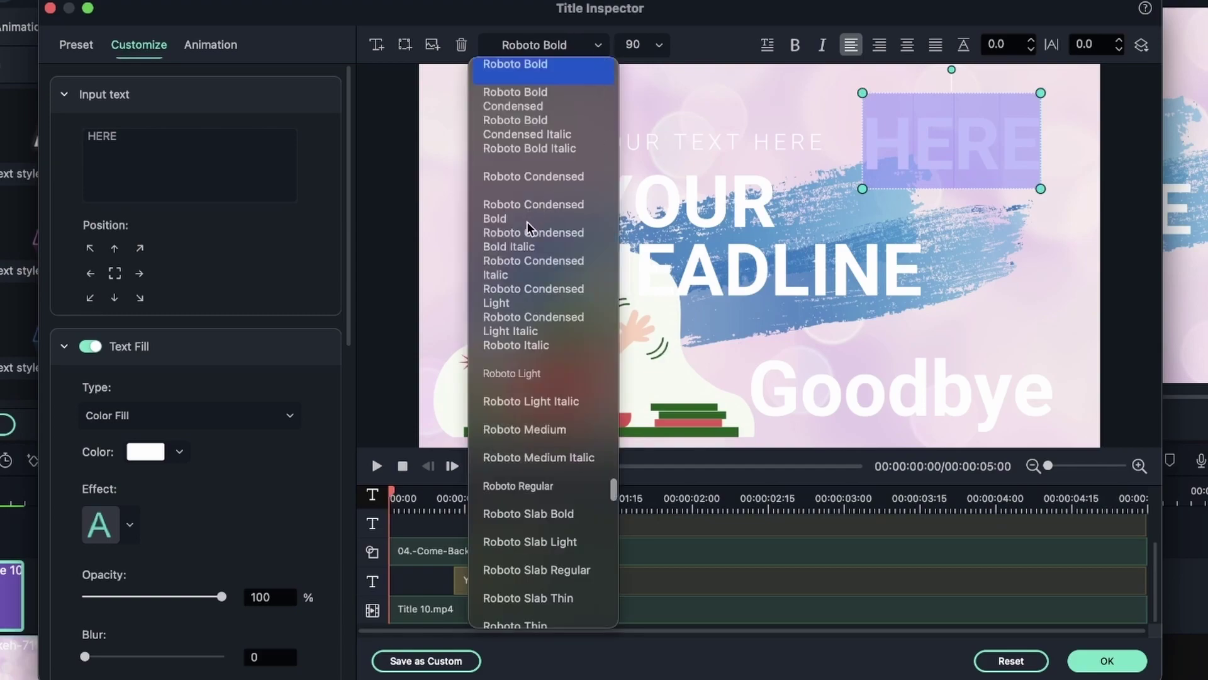
scroll(513, 569, down, 10)
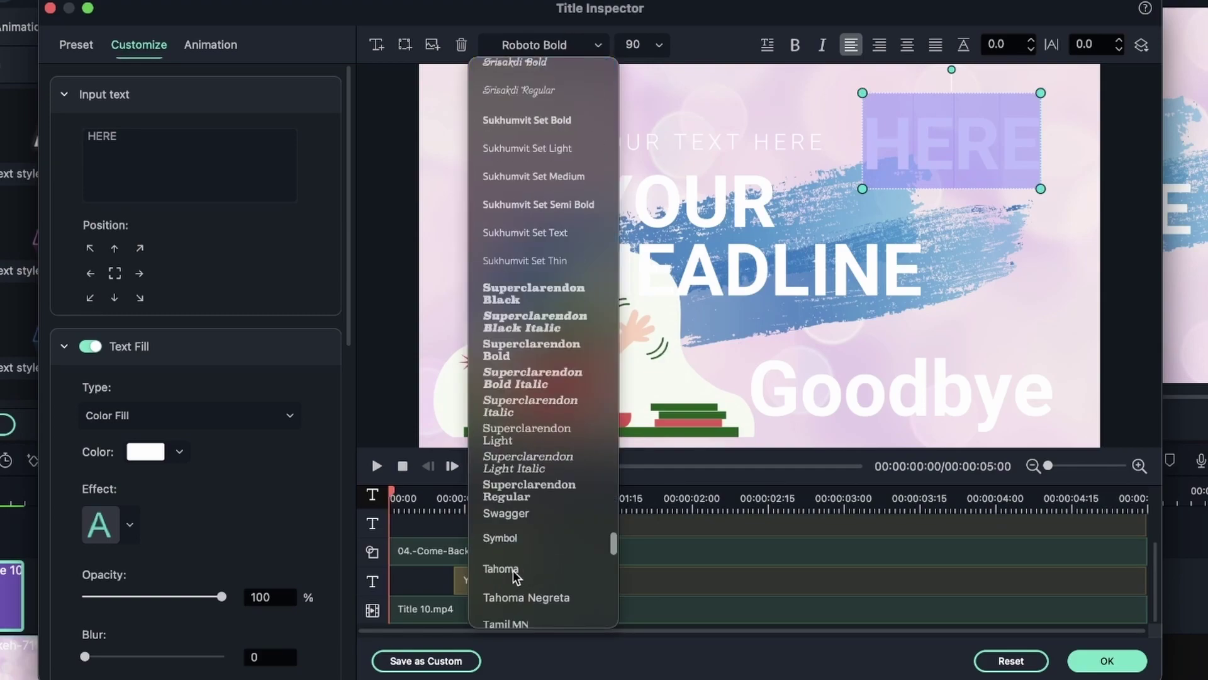
click(501, 569)
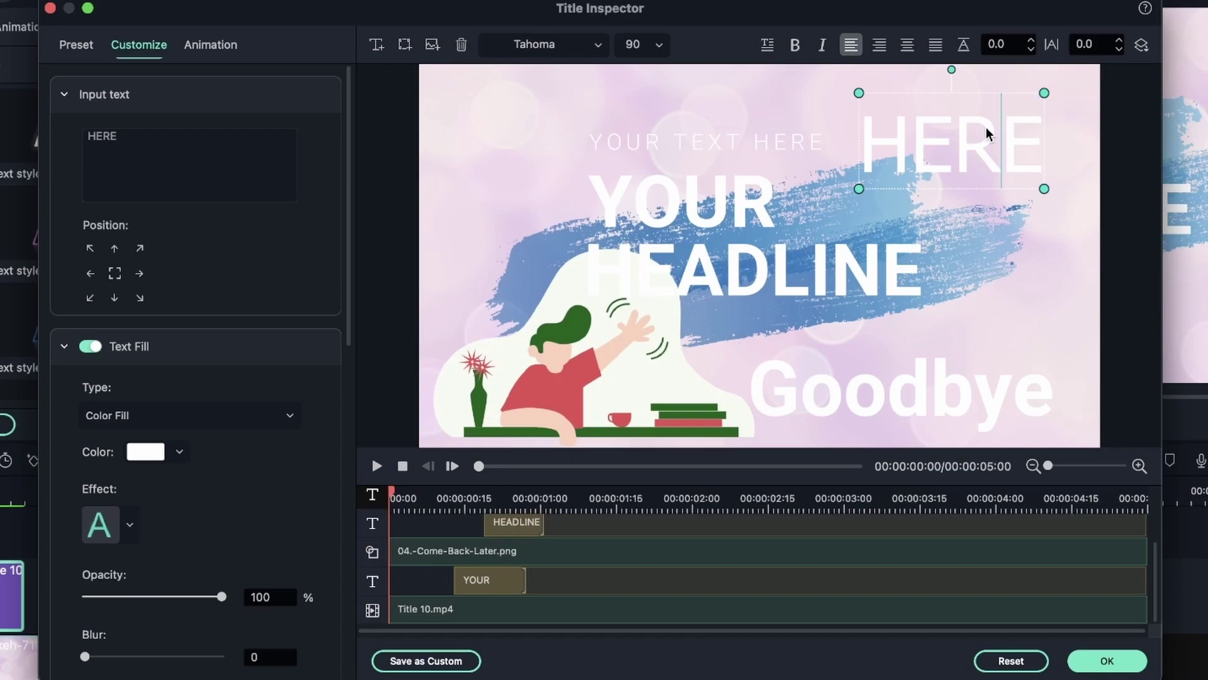
Try font sizes such as 60 and 280 on the HERE text and finally scale it down to size 52.
double_click(963, 138)
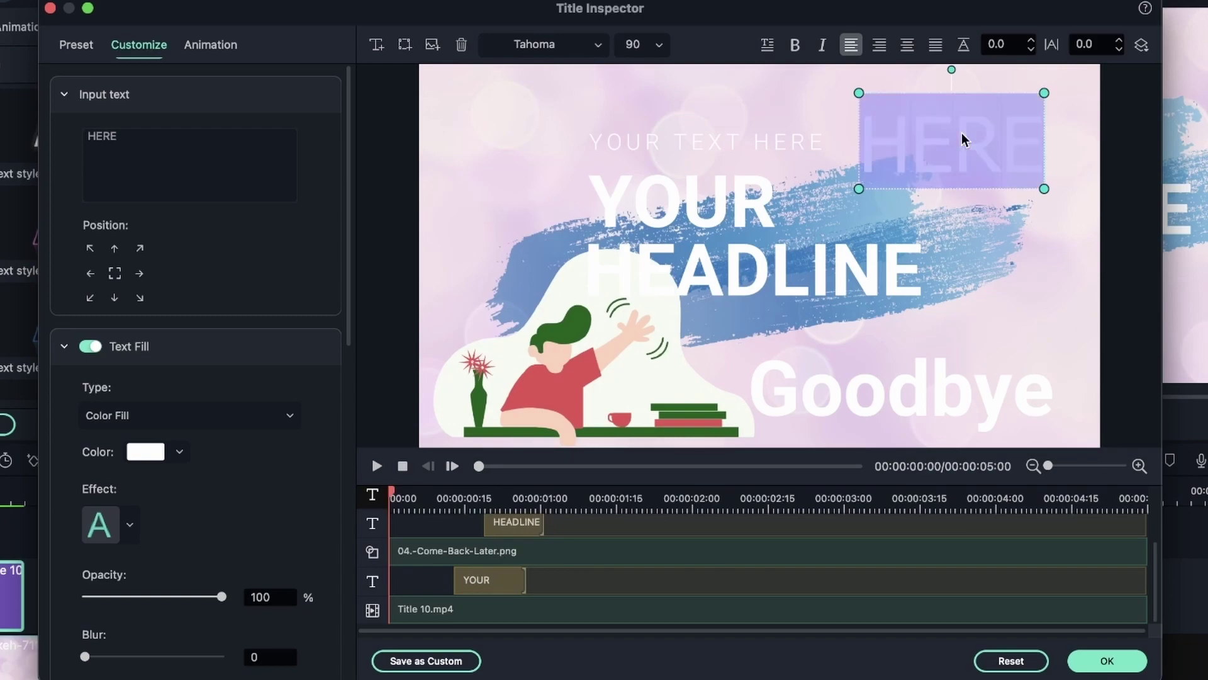
click(656, 44)
scroll(648, 116, up, 5)
click(647, 92)
click(657, 45)
click(645, 281)
click(659, 45)
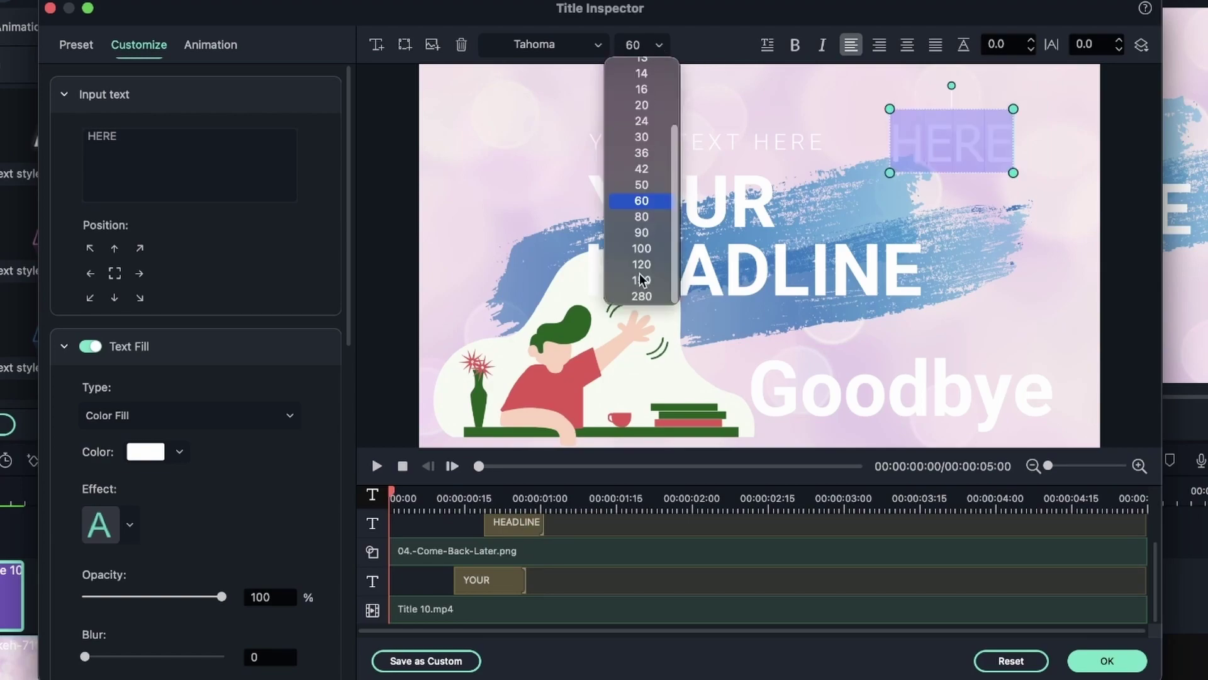
click(645, 300)
drag(663, 290, 1028, 182)
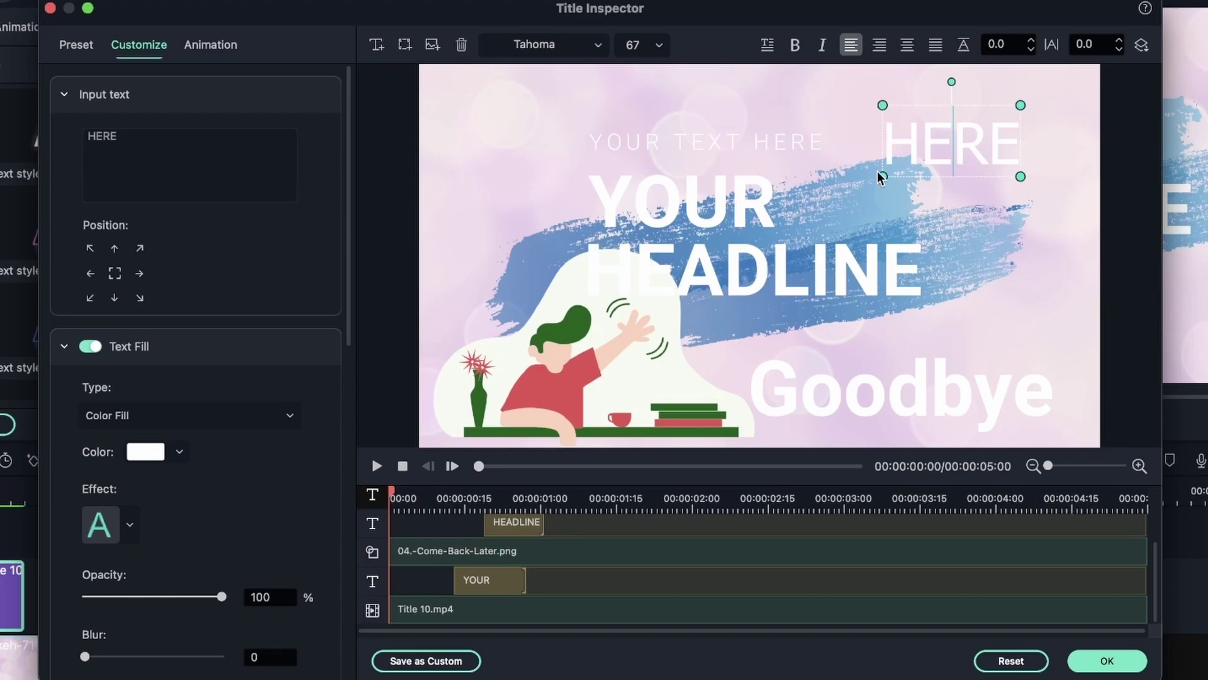
drag(882, 176, 1044, 161)
Shrink the waving-person image into the lower left corner of the frame and delete the HERE text.
click(543, 345)
drag(543, 345, 528, 358)
click(989, 130)
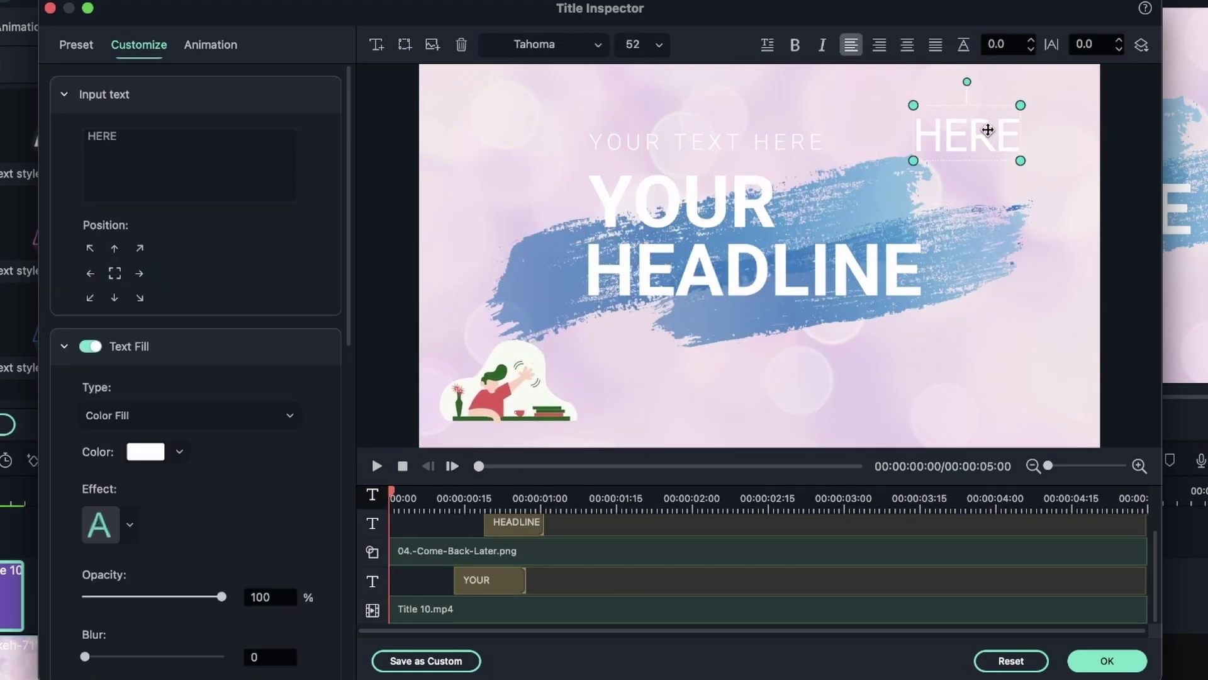
key(Delete)
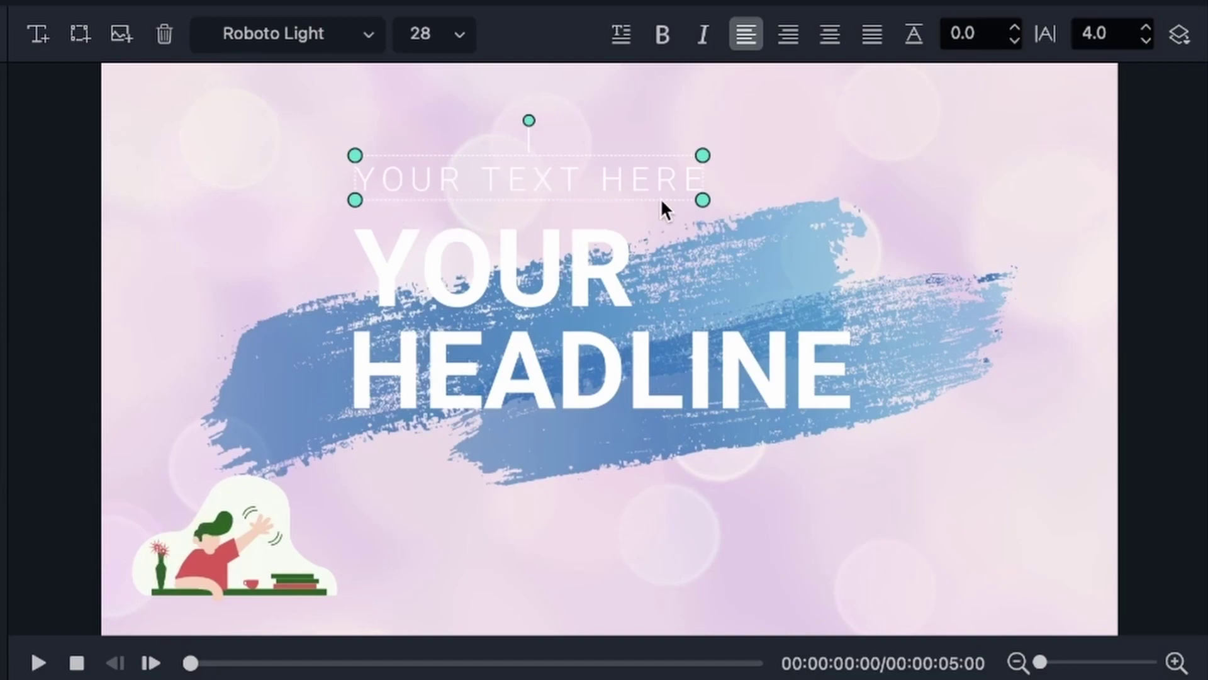
Try the text orientation option on the YOUR TEXT HERE line, move the line slightly, and undo these changes.
click(622, 36)
drag(524, 153, 589, 177)
key(super+z)
key(super+z)
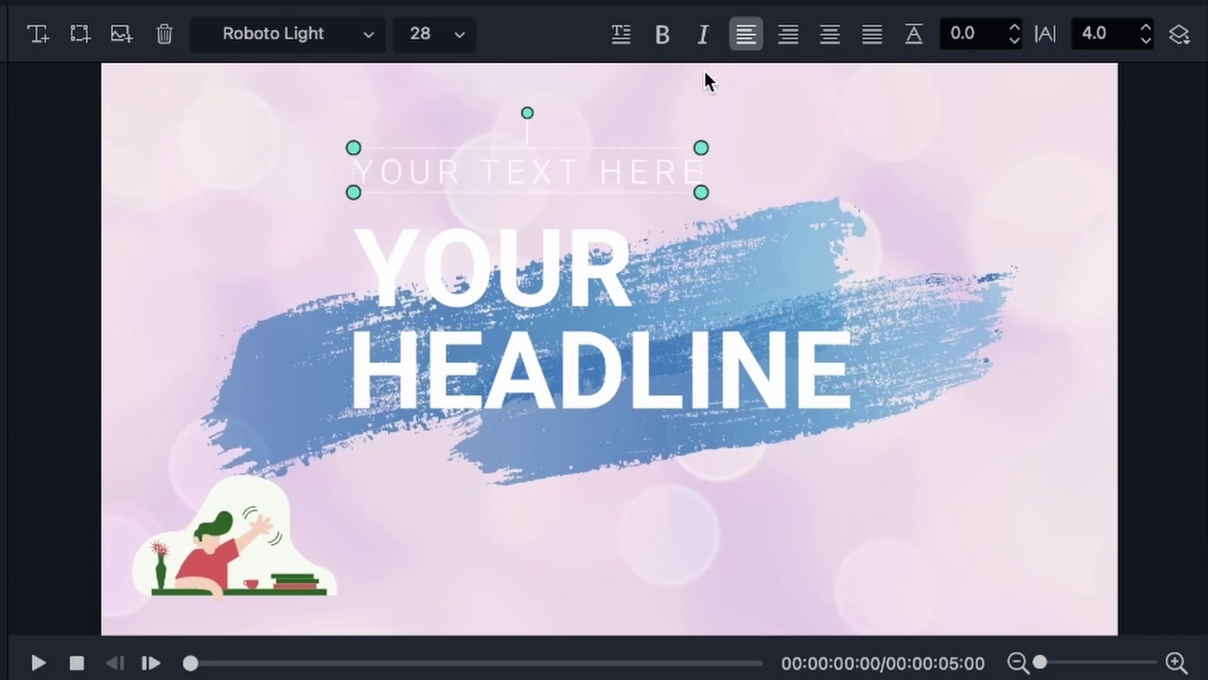
Set the YOUR TEXT HERE line in Rockwell Bold and try italic style on it before turning italics off.
click(663, 34)
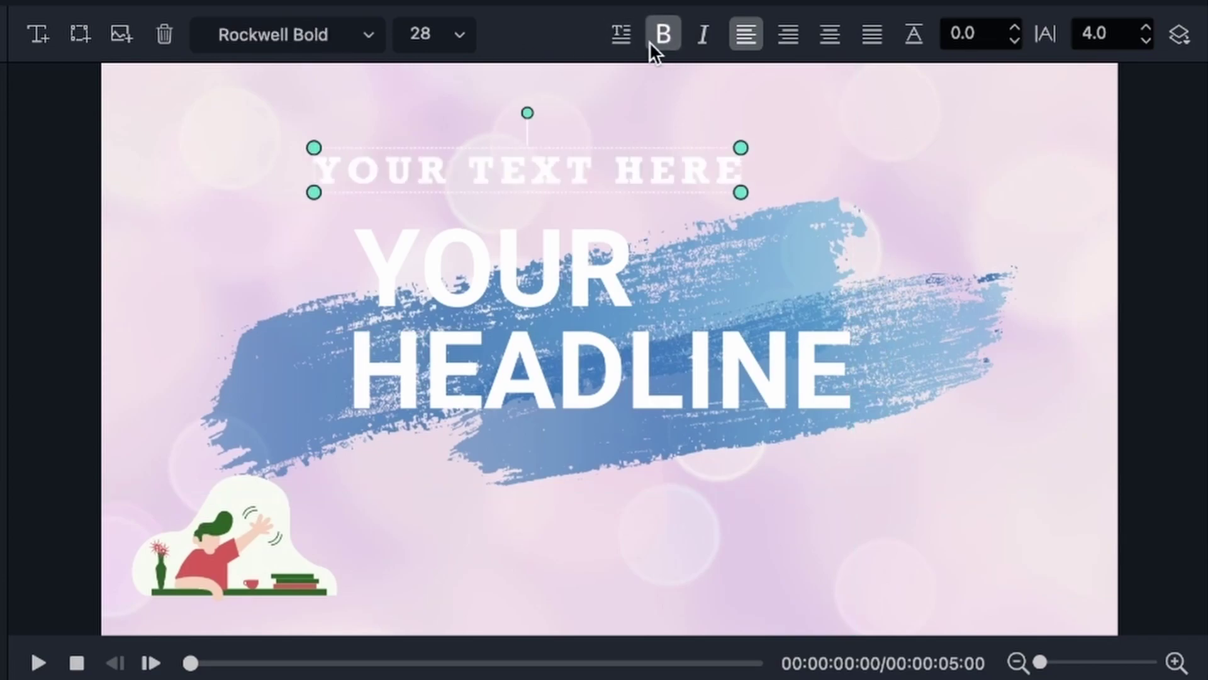
click(710, 35)
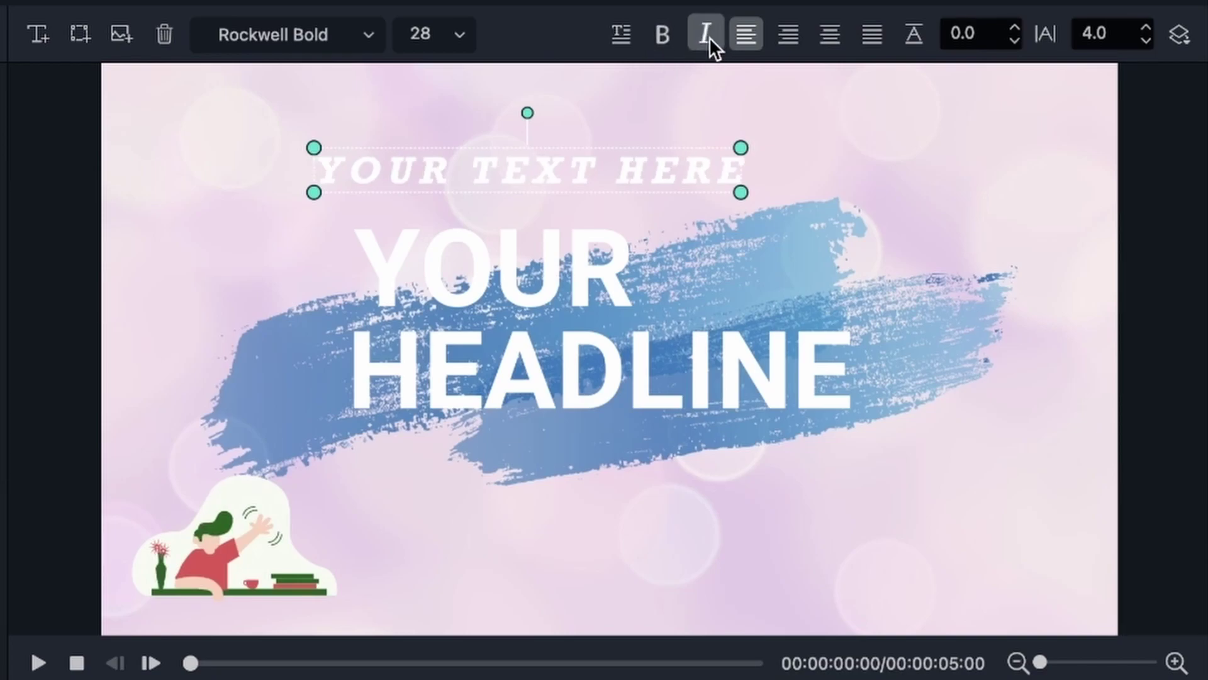
click(709, 37)
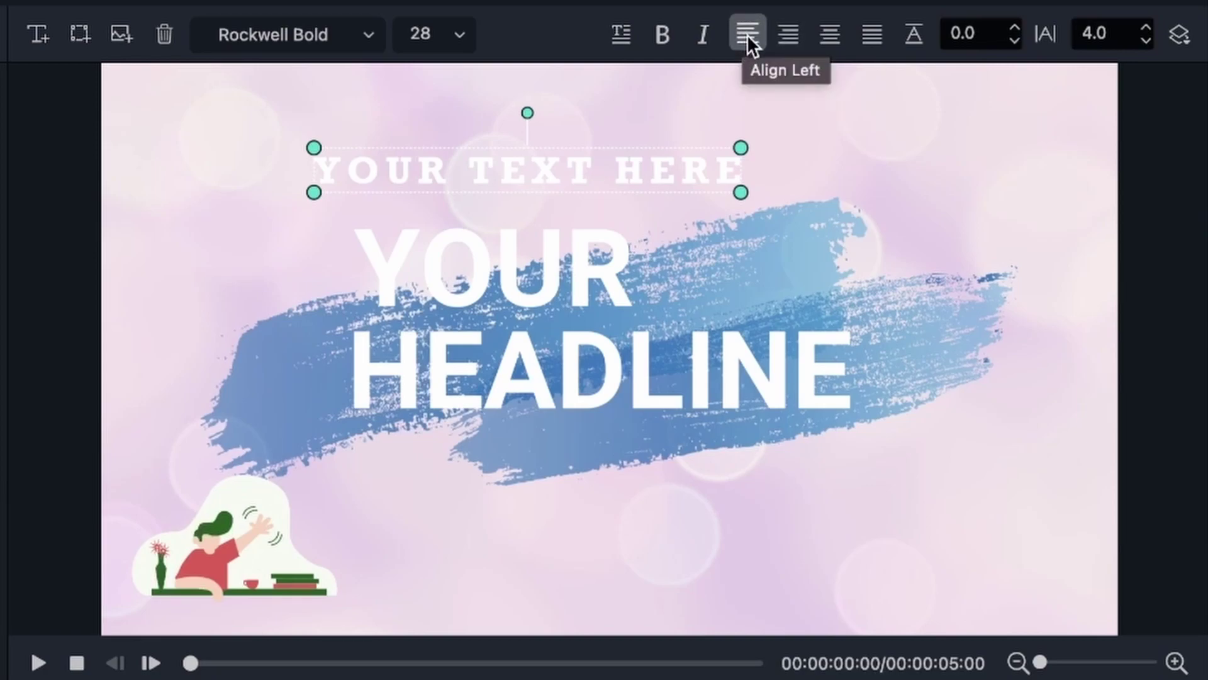
Try right and centre alignment on the YOUR TEXT HERE line and apply the title changes.
click(789, 35)
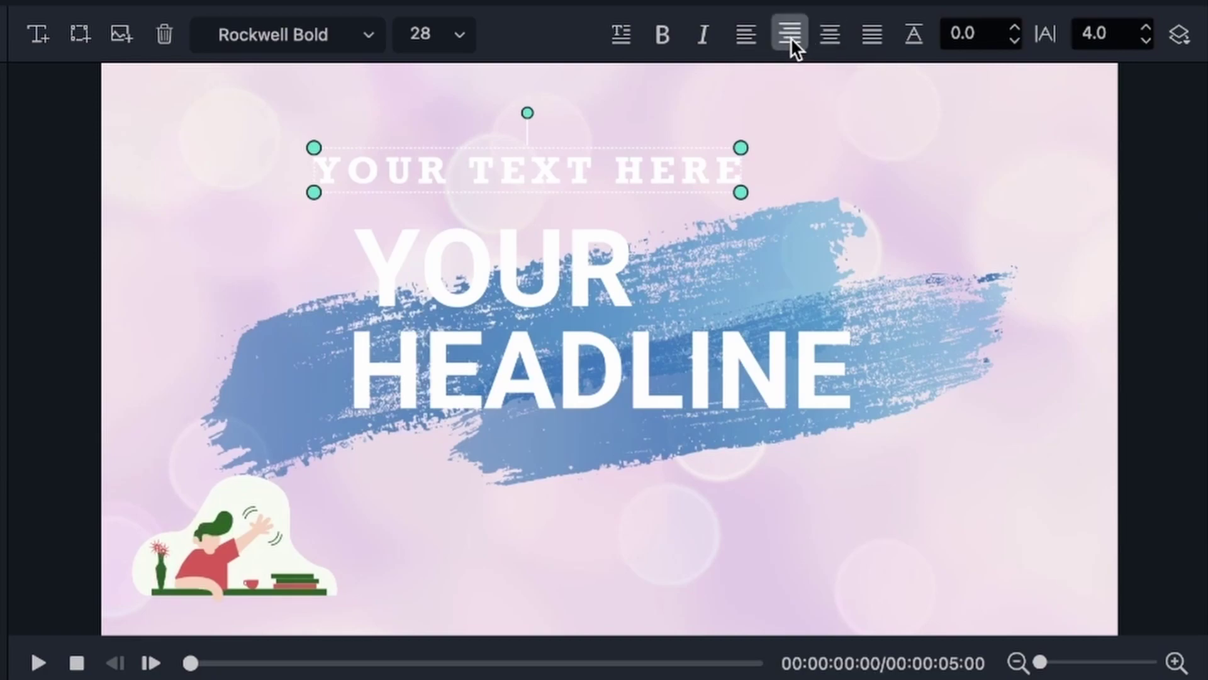
click(841, 40)
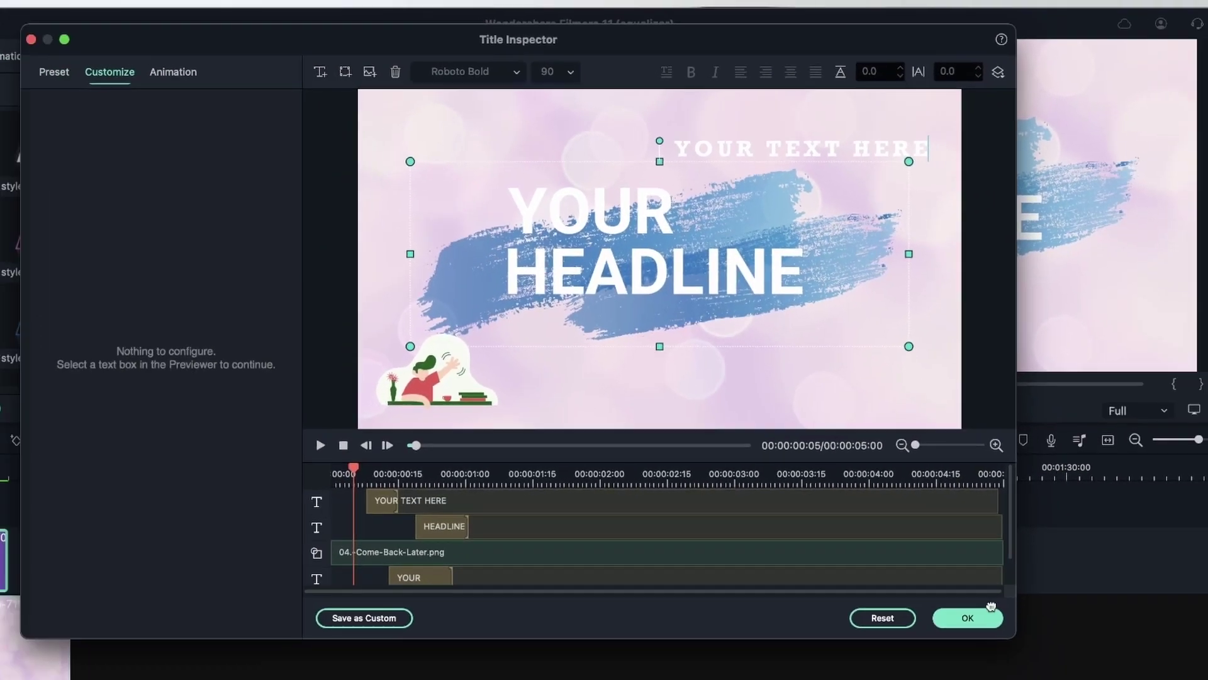
click(962, 605)
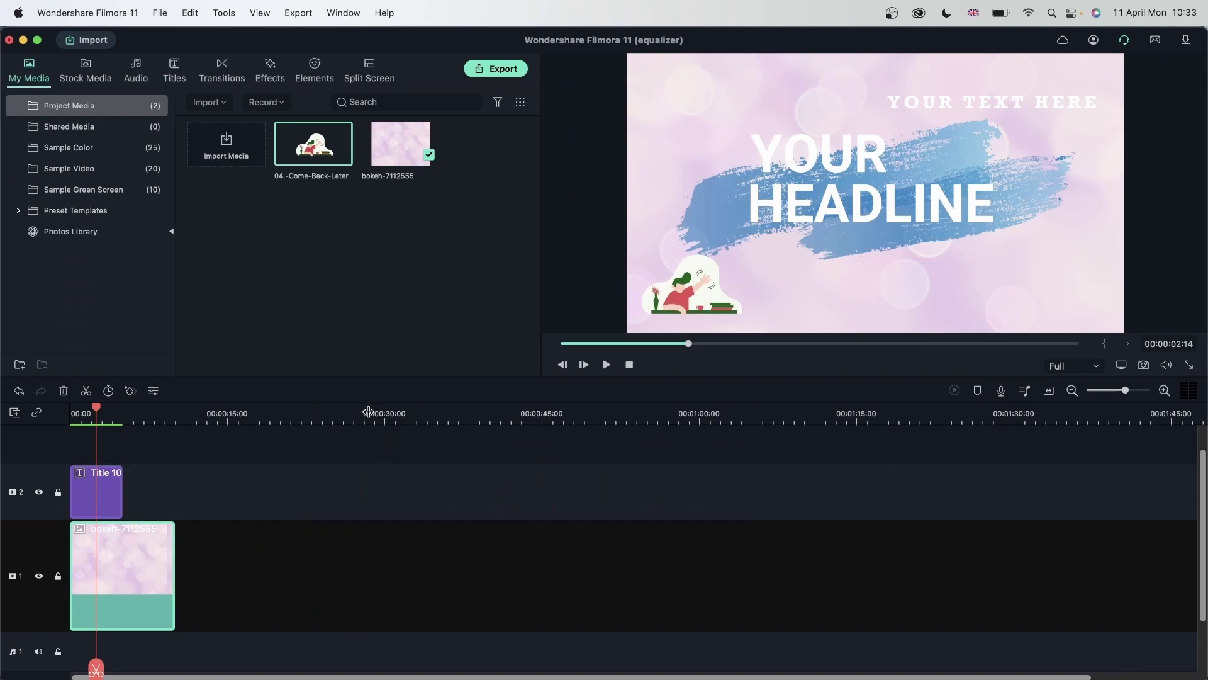
Extend the bokeh background clip to about 45 seconds and add the Basic 6 plain text title above it at about 18 seconds.
click(277, 413)
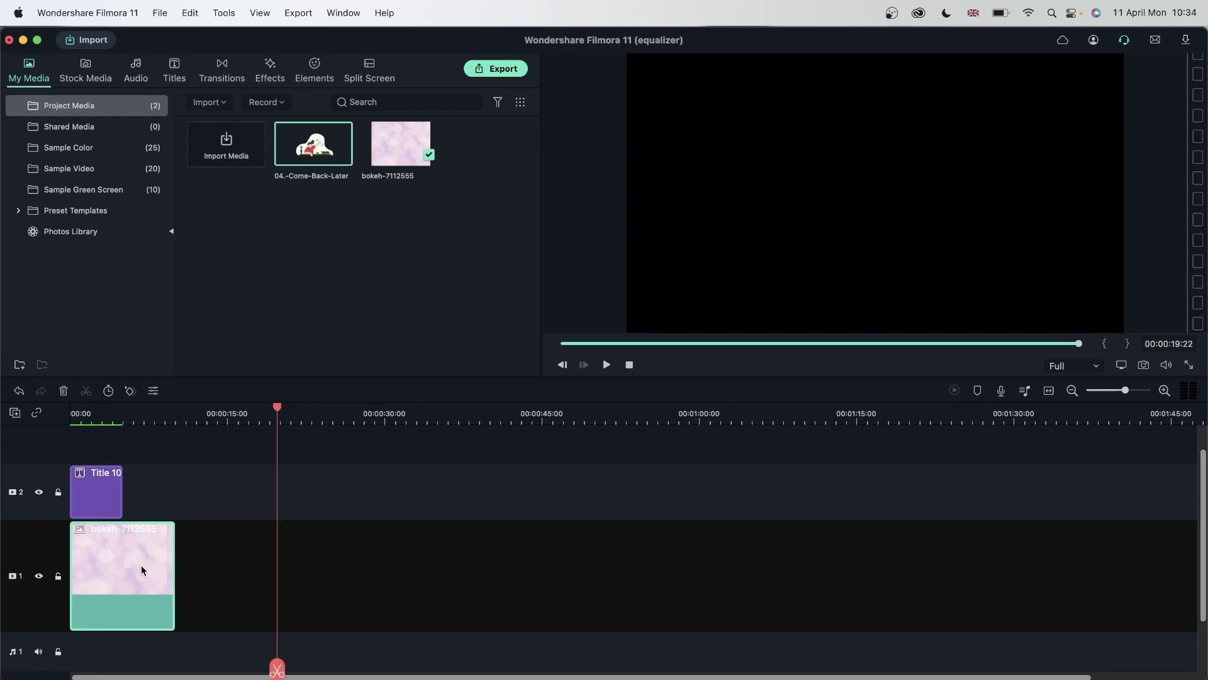
drag(174, 562, 544, 562)
click(174, 69)
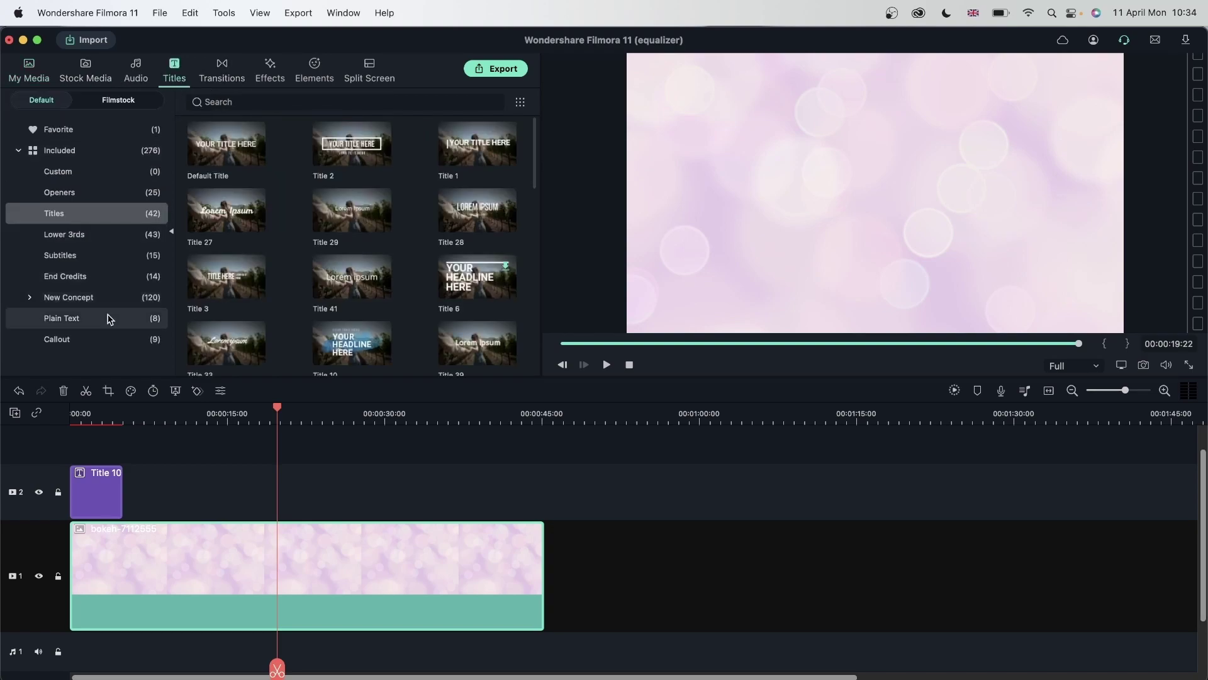
click(95, 329)
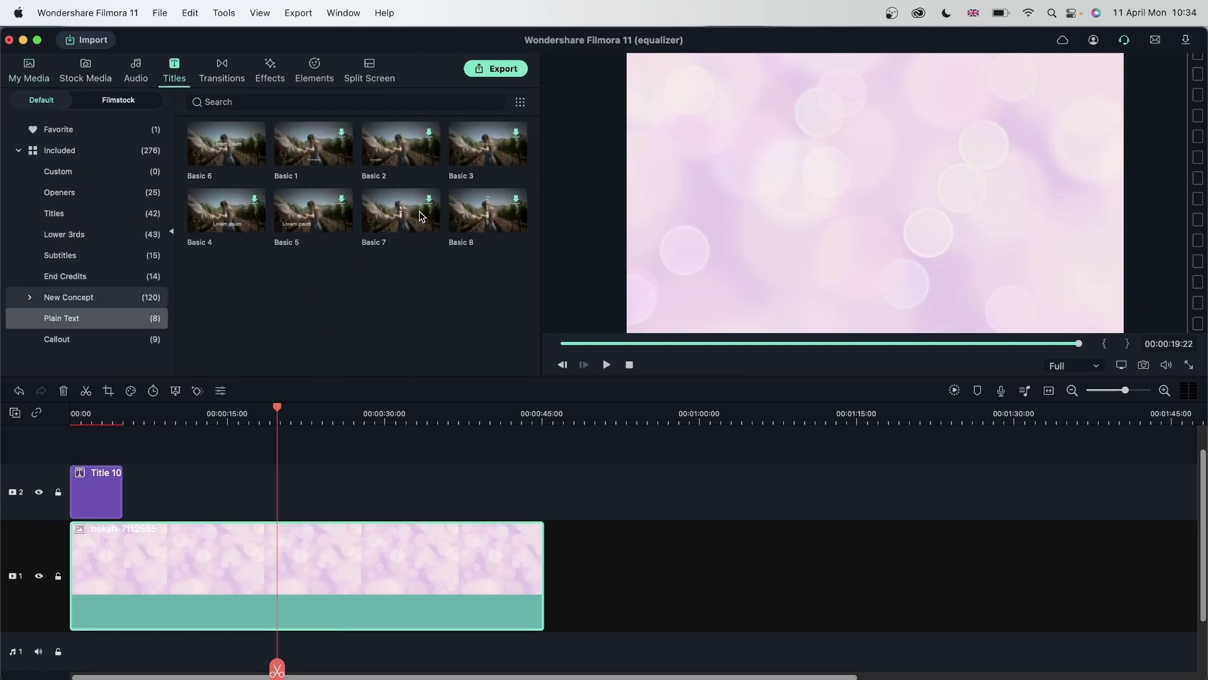
drag(243, 164, 361, 489)
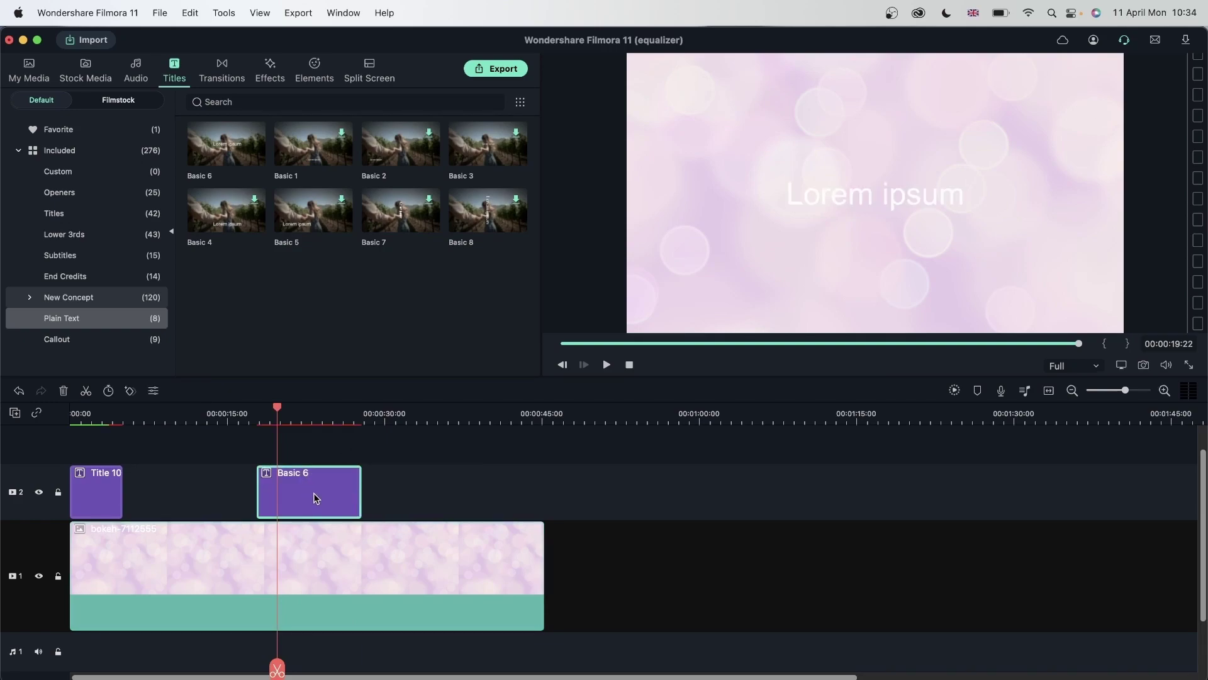
Open the Basic 6 title in the advanced title editor and preview its playback.
double_click(318, 491)
click(418, 365)
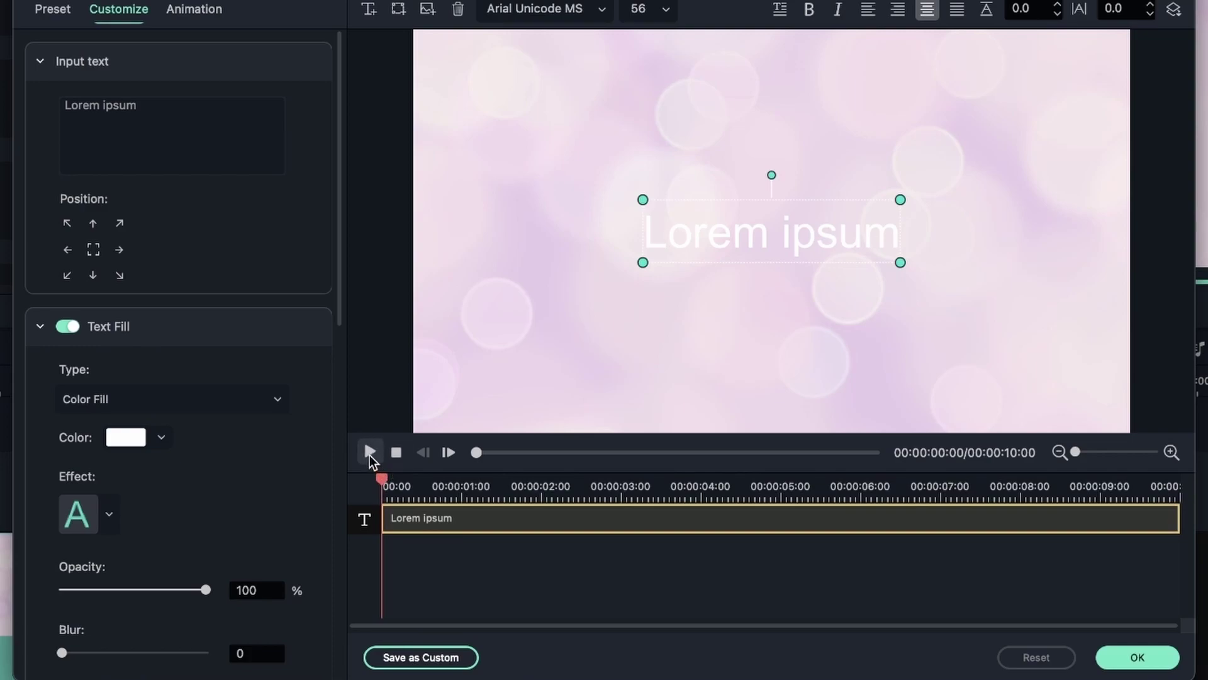
click(370, 453)
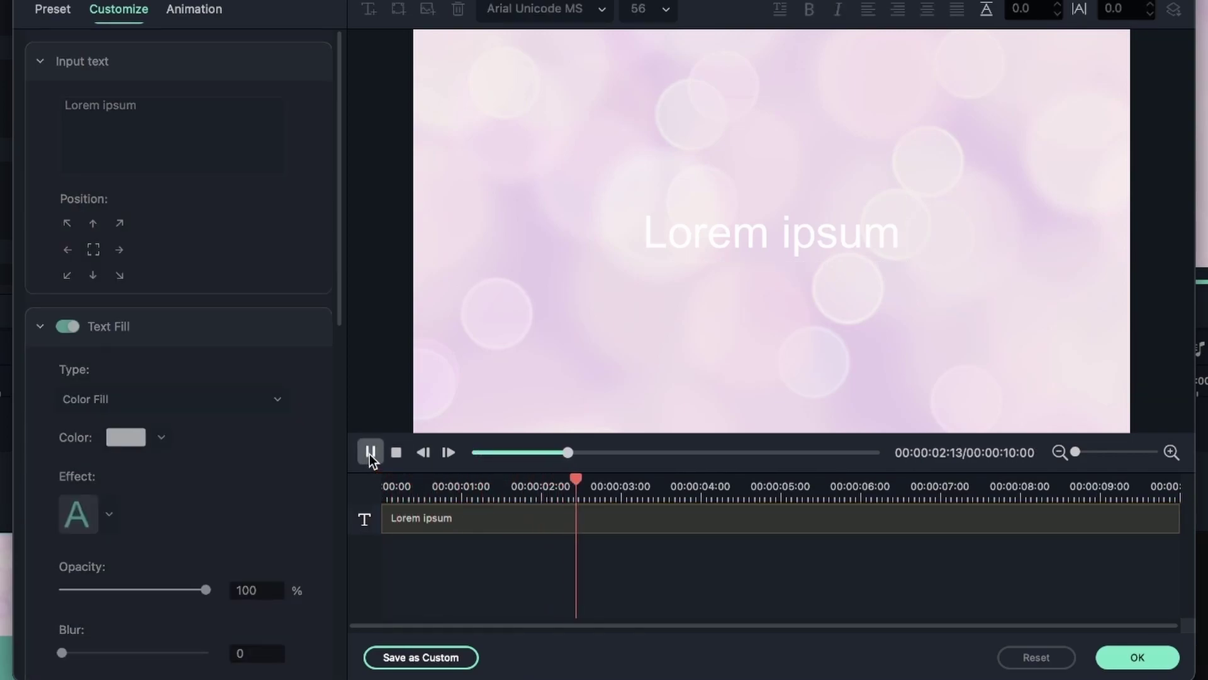
click(369, 453)
Add a text box in the upper left of the frame reading "Hello" and "Goodbye" on two lines.
click(378, 9)
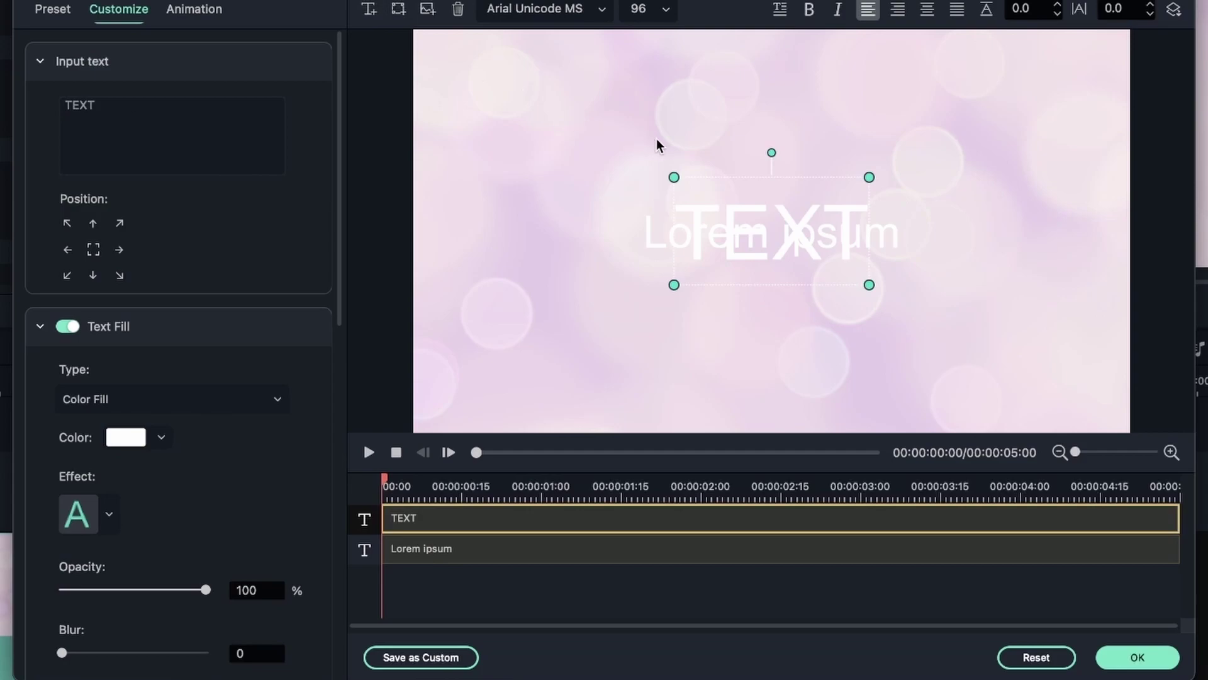
drag(744, 226, 539, 113)
double_click(539, 114)
text(Hello)
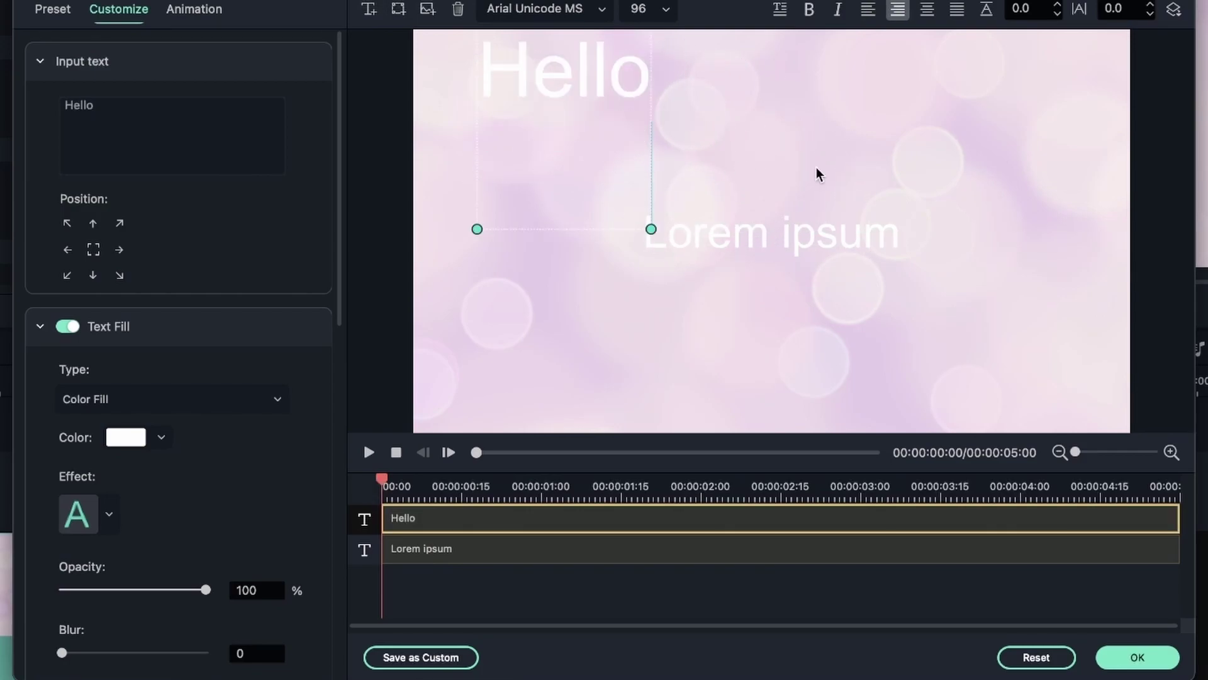
key(Return)
text(Goodbye)
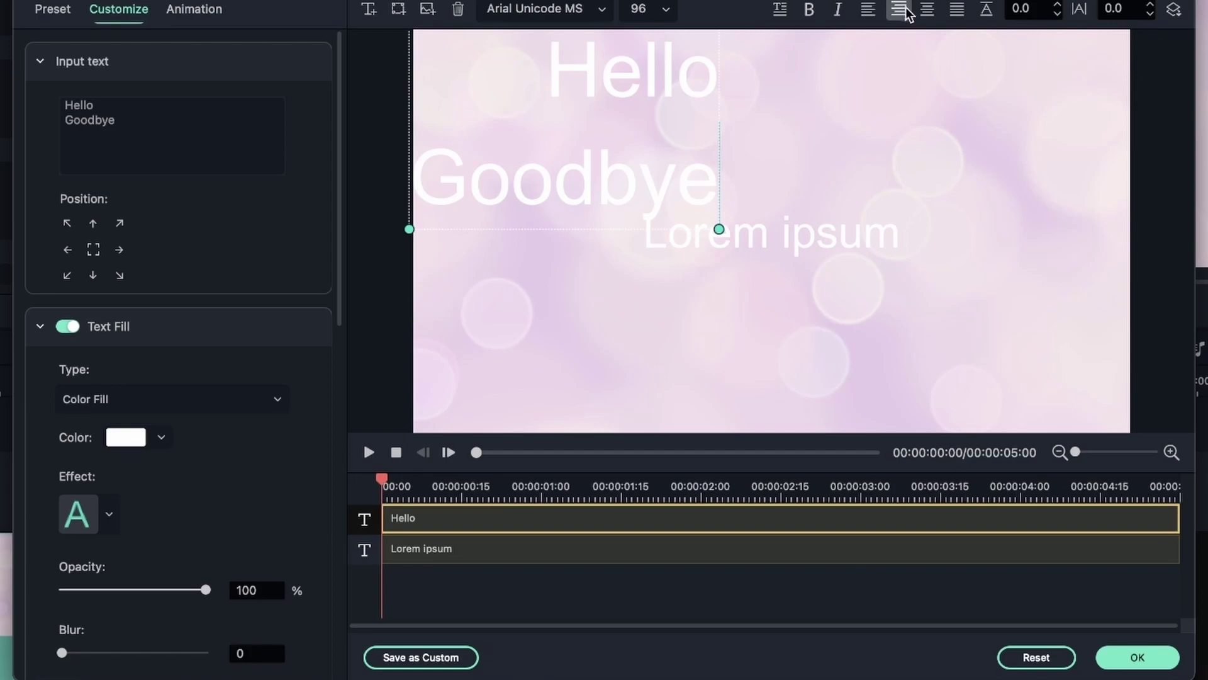
Move the Hello/Goodbye text to the middle of the frame and delete the Lorem ipsum text.
click(566, 81)
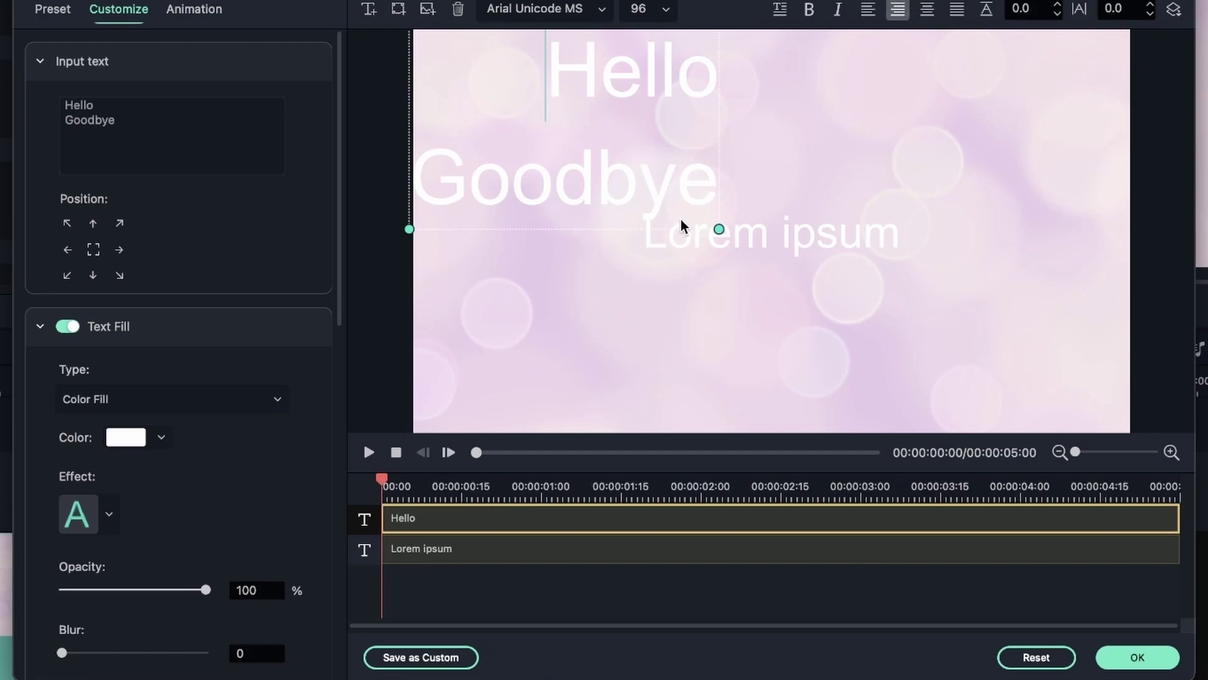
drag(631, 189, 818, 323)
click(776, 246)
click(458, 9)
Try left, centre and justified alignment on the Hello/Goodbye text, finishing with centre alignment.
double_click(803, 303)
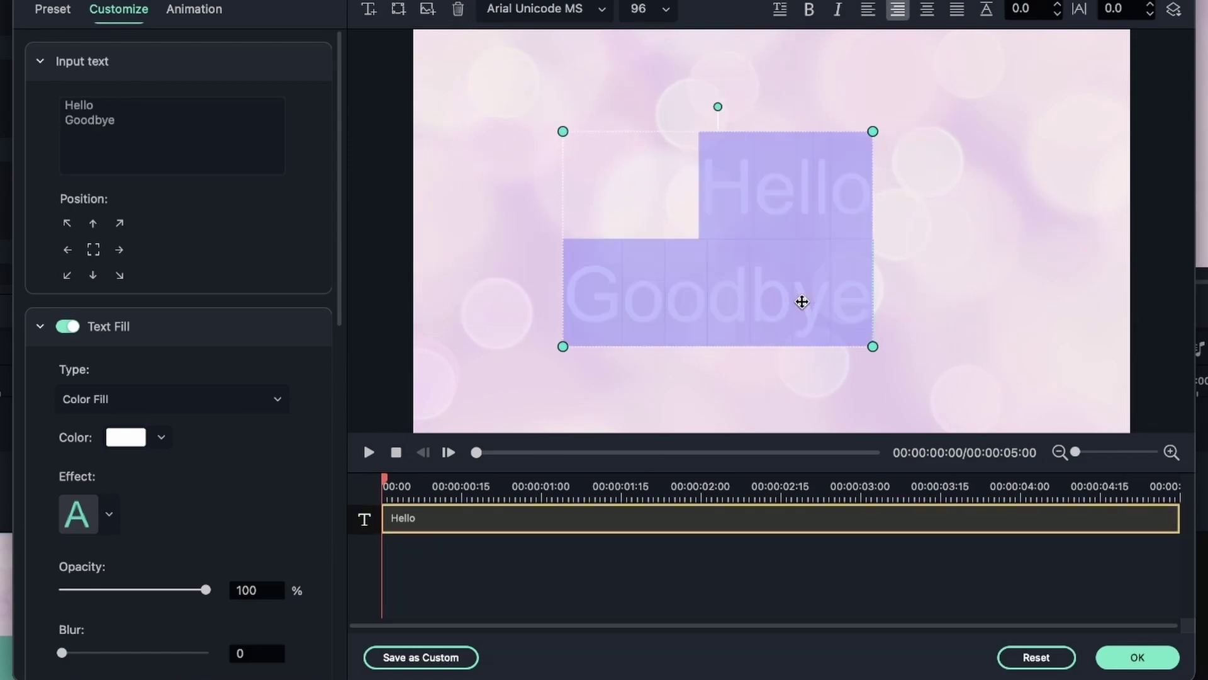
click(870, 10)
click(926, 10)
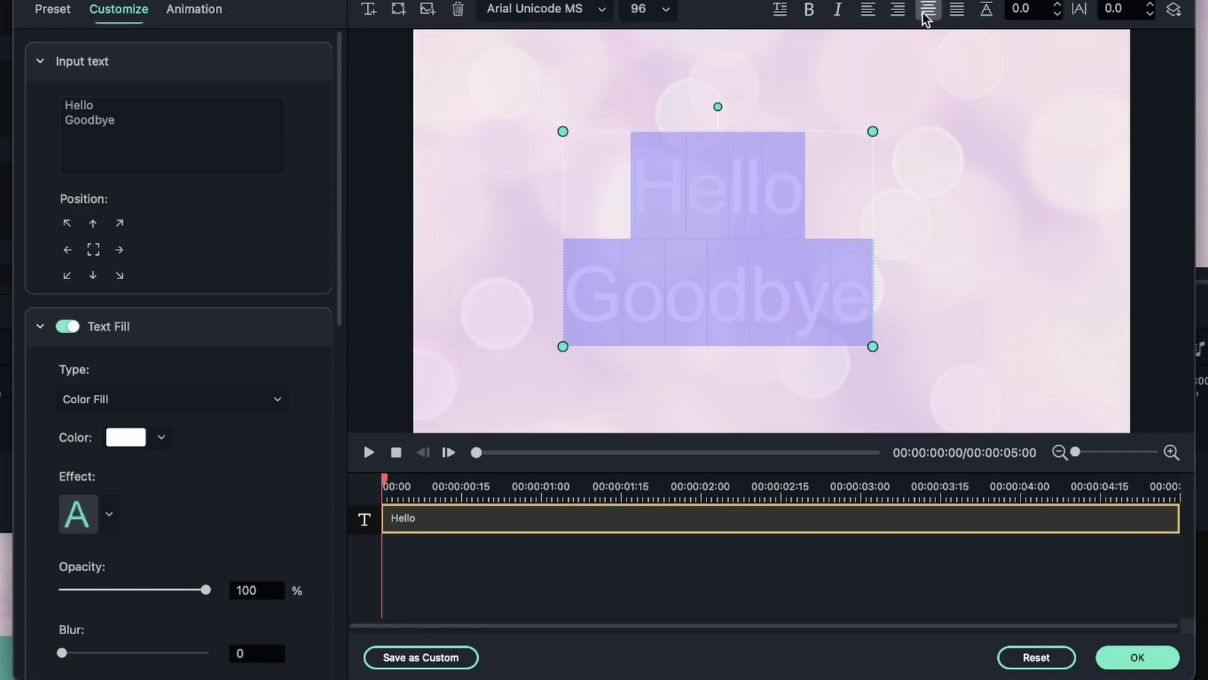
click(958, 10)
click(824, 294)
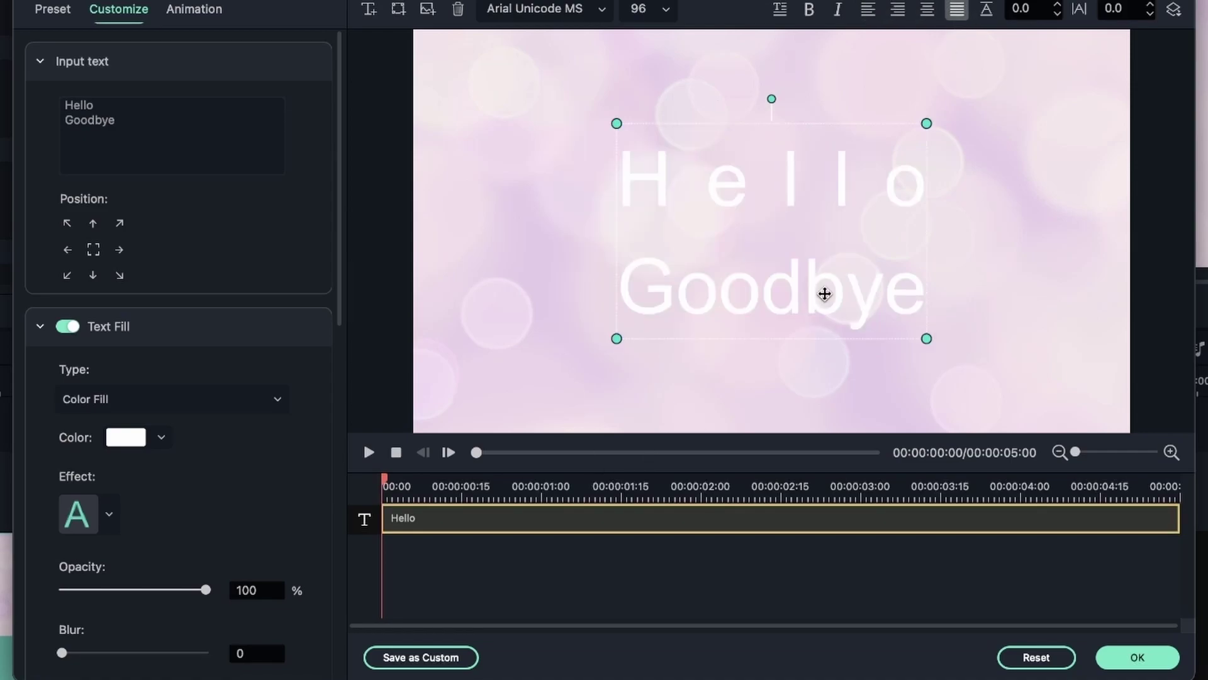
key(ctrl+a)
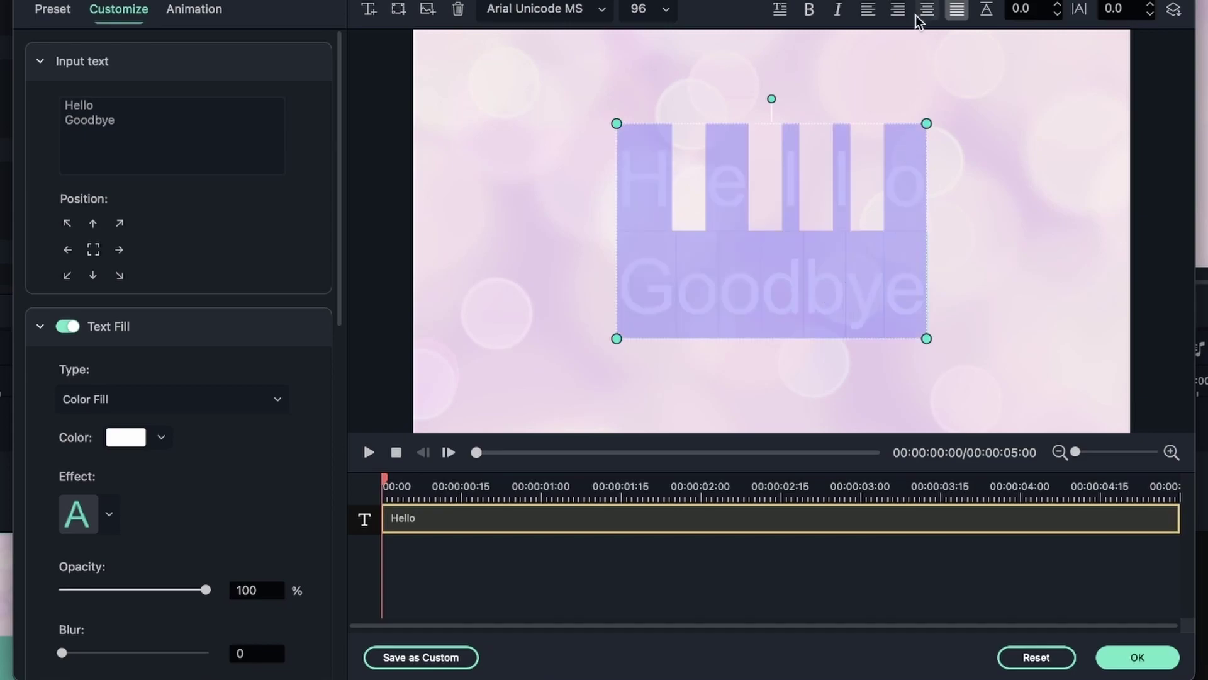
click(928, 10)
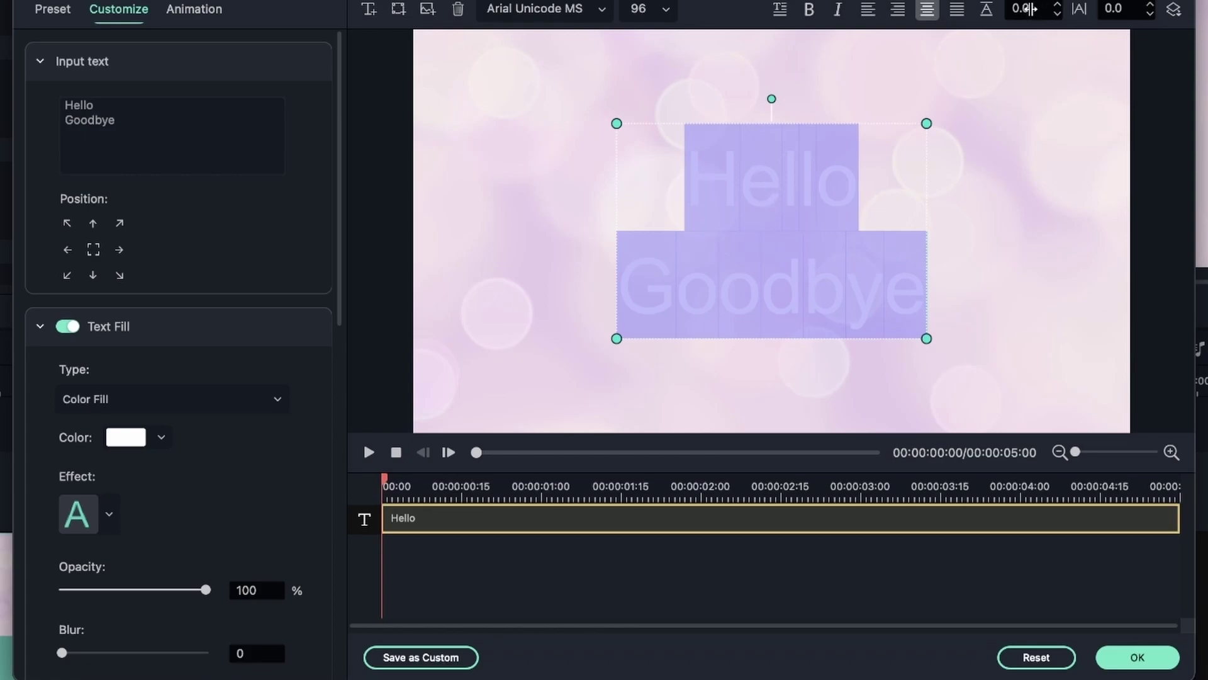
Increase the line spacing of the Hello/Goodbye text to 39.0.
click(1058, 5)
click(1060, 7)
click(1060, 7)
click(1060, 8)
click(1060, 8)
click(1059, 6)
click(1060, 6)
click(1059, 14)
Set the line spacing of the Hello/Goodbye text to -50.
click(1032, 10)
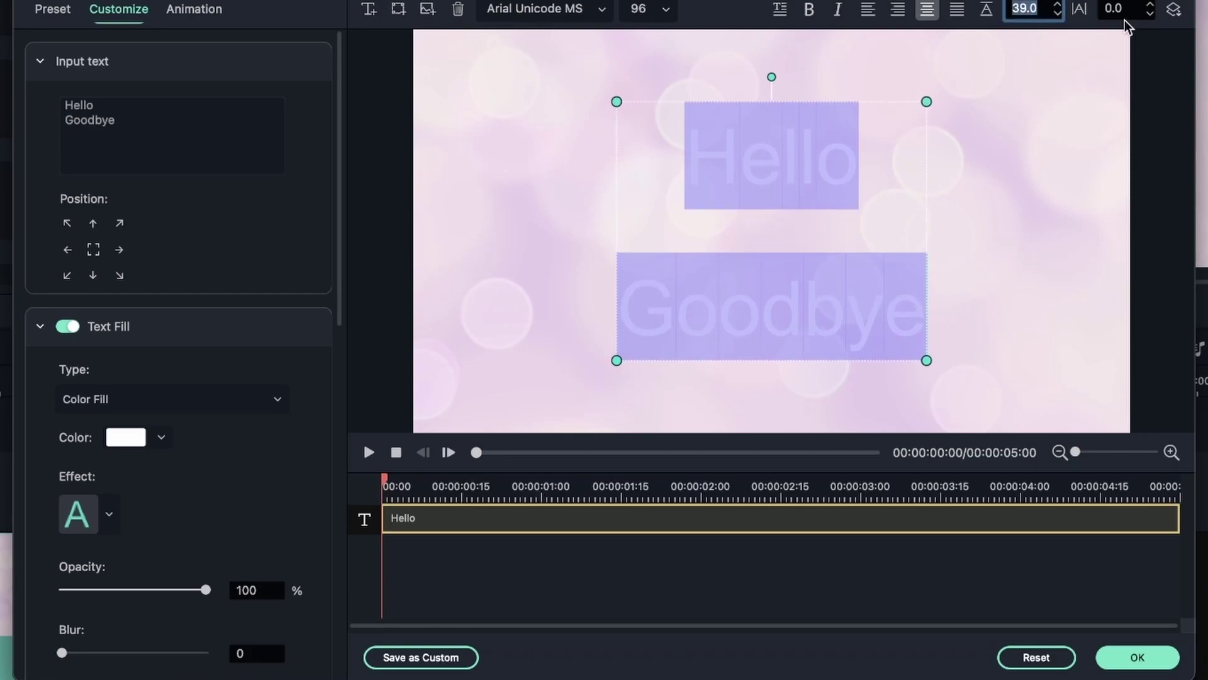
key(BackSpace)
key(Return)
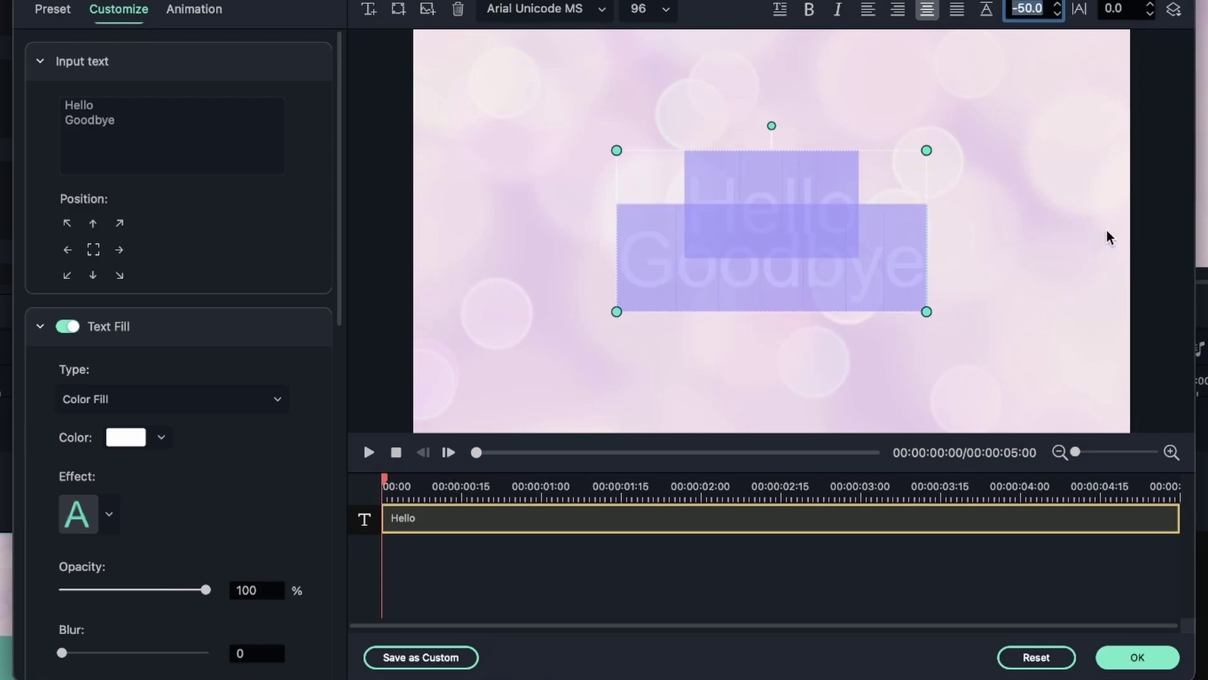
click(1034, 199)
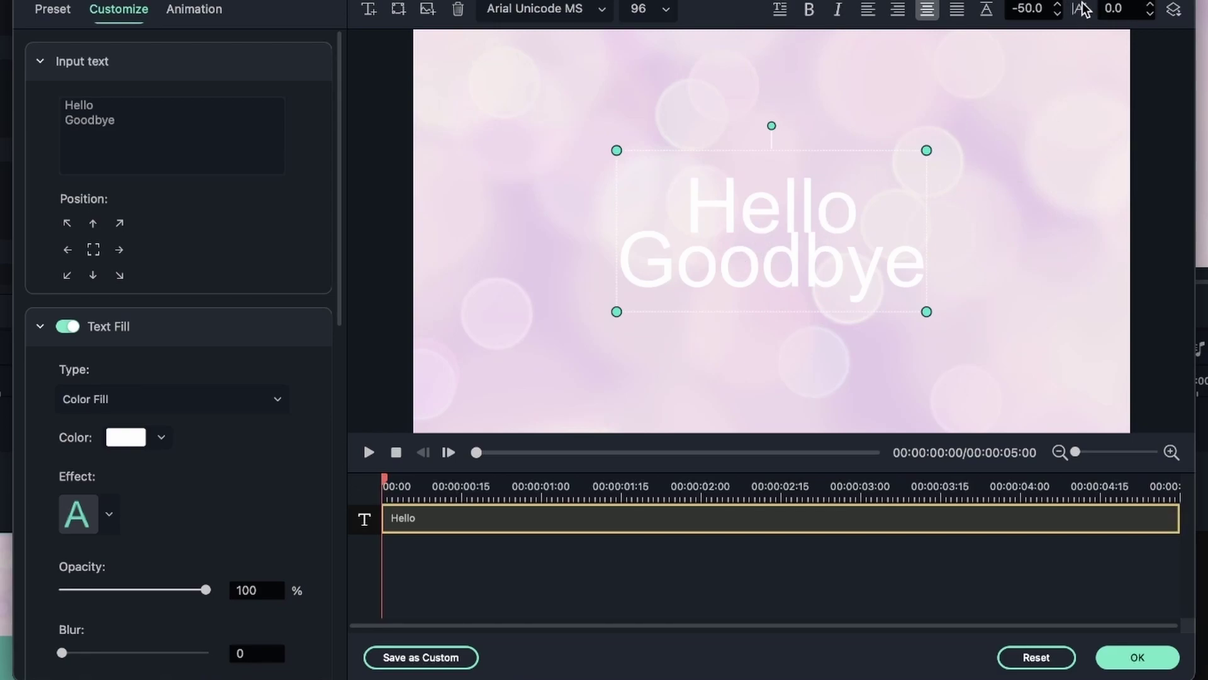
Set the character spacing of the Hello/Goodbye text to 50, then change it to -50.
click(1127, 10)
text(50)
key(Return)
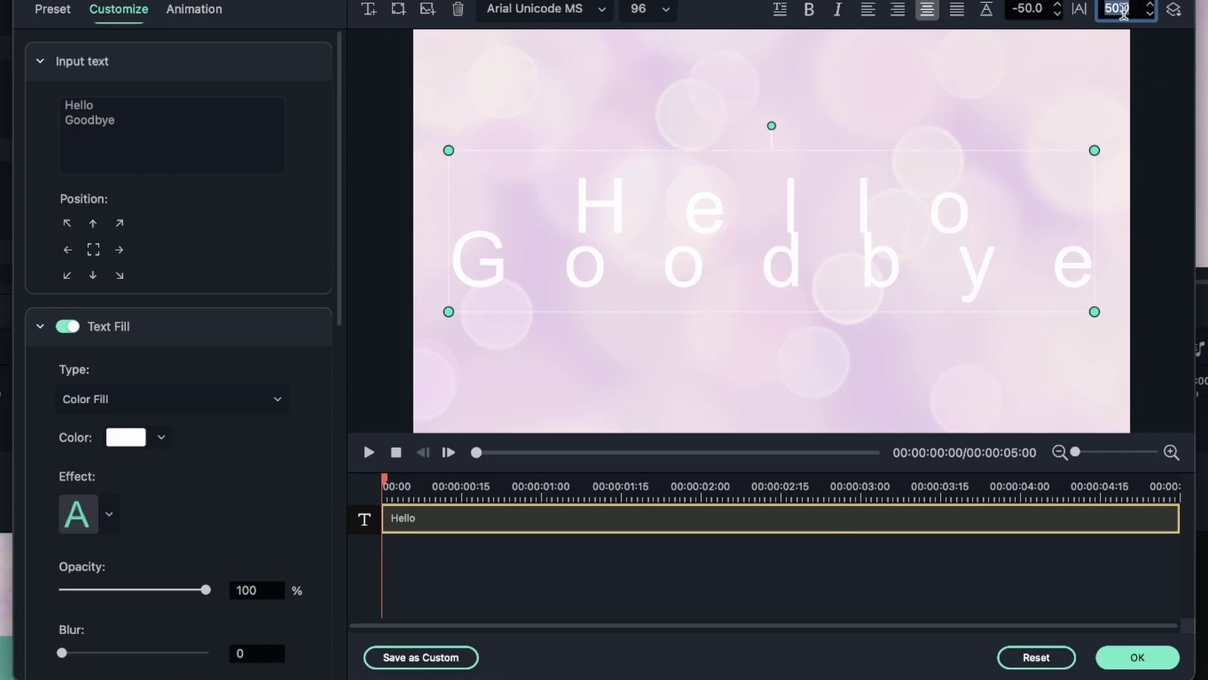
text(-50)
key(Return)
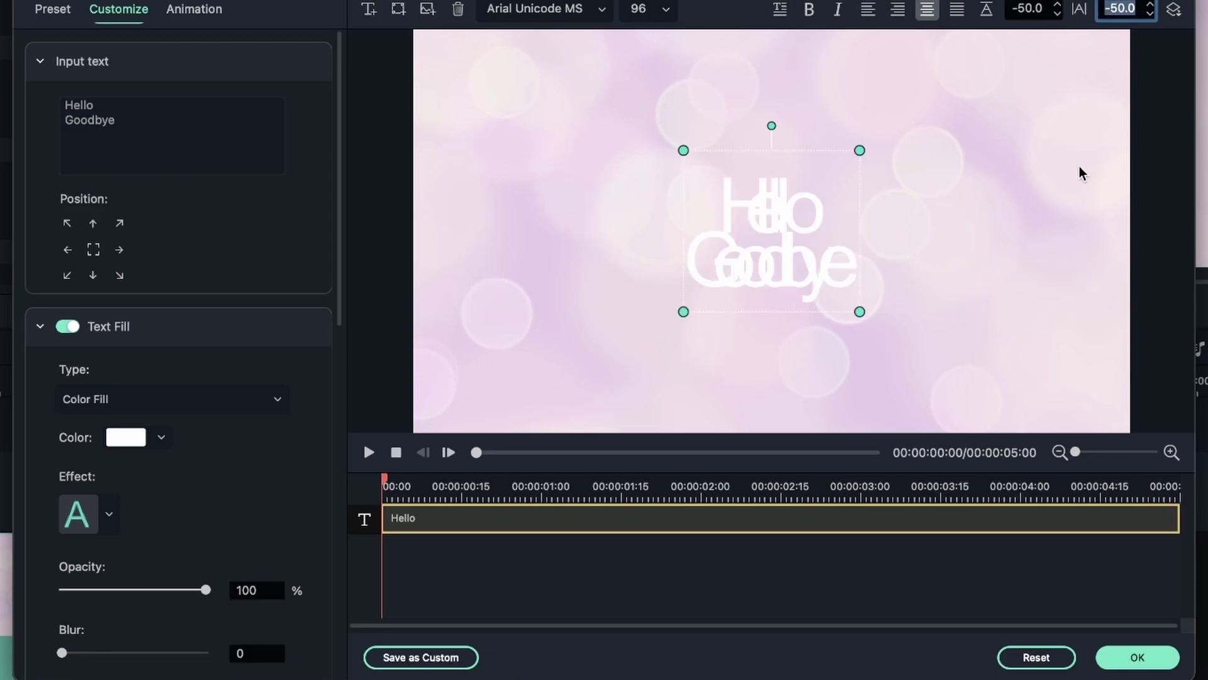
Return both the line spacing and the character spacing of the Hello/Goodbye text to 0.
click(1029, 8)
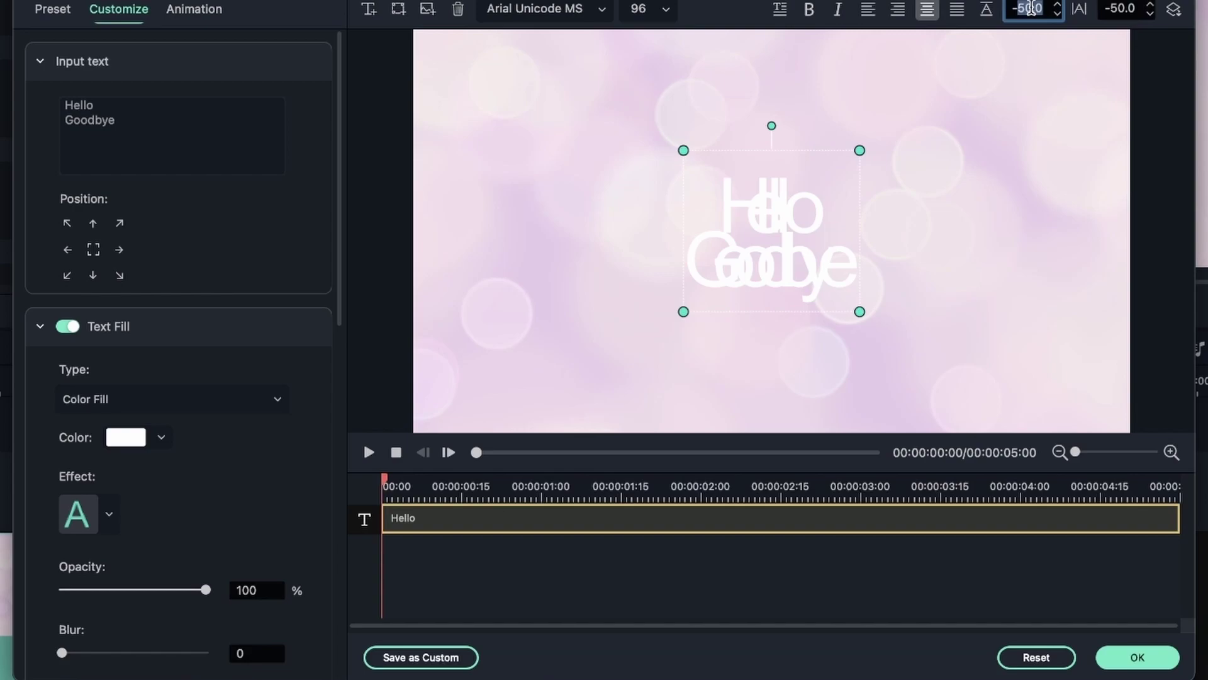
key(BackSpace)
text(0)
key(Return)
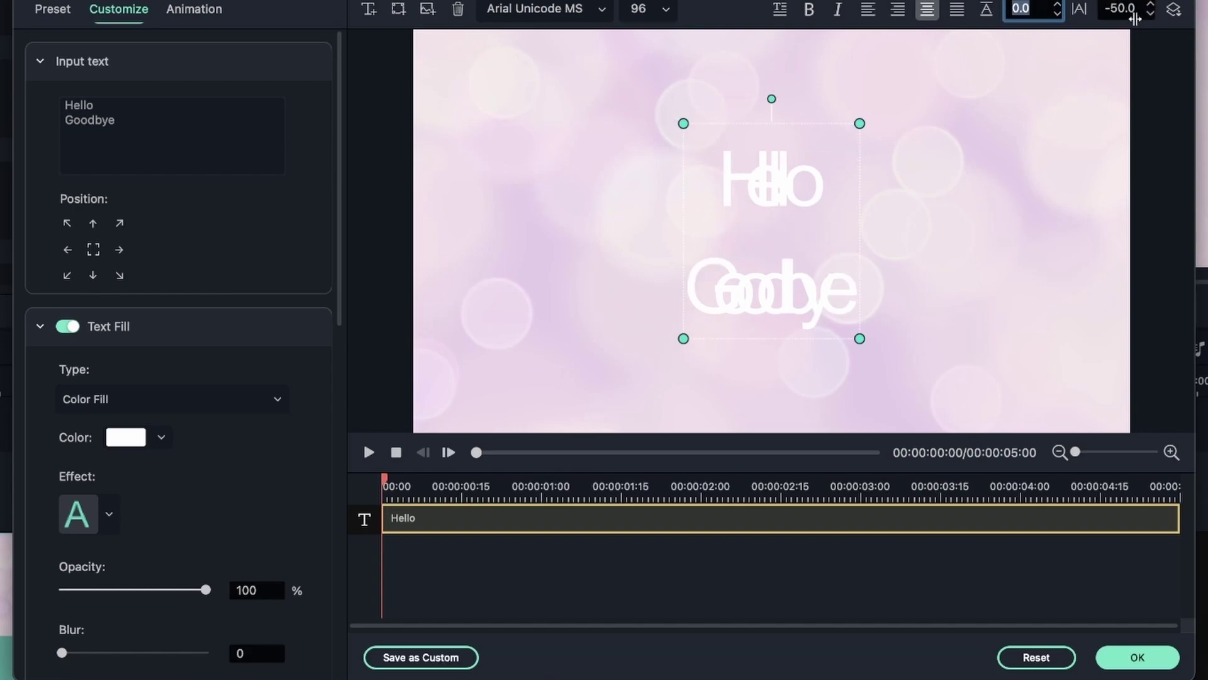
click(1120, 12)
key(BackSpace)
text(0)
key(Return)
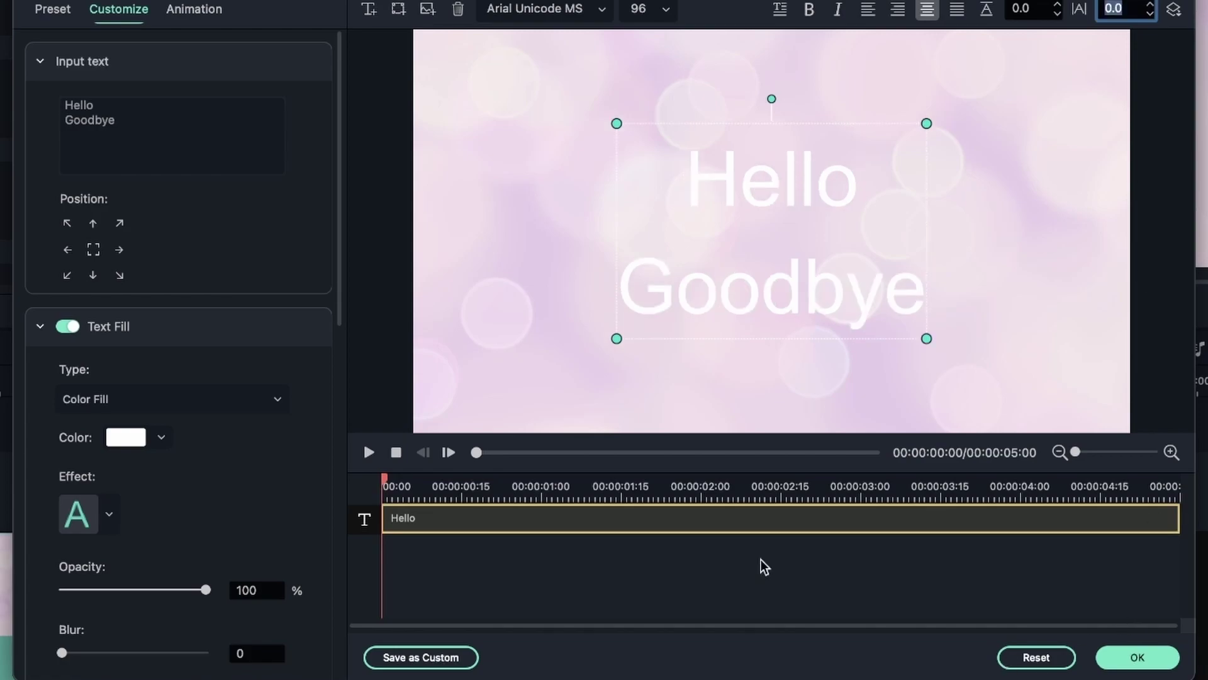
Nudge the Hello/Goodbye text slightly up and left, and add a large blank square shape over its left part.
drag(764, 314, 734, 284)
click(400, 11)
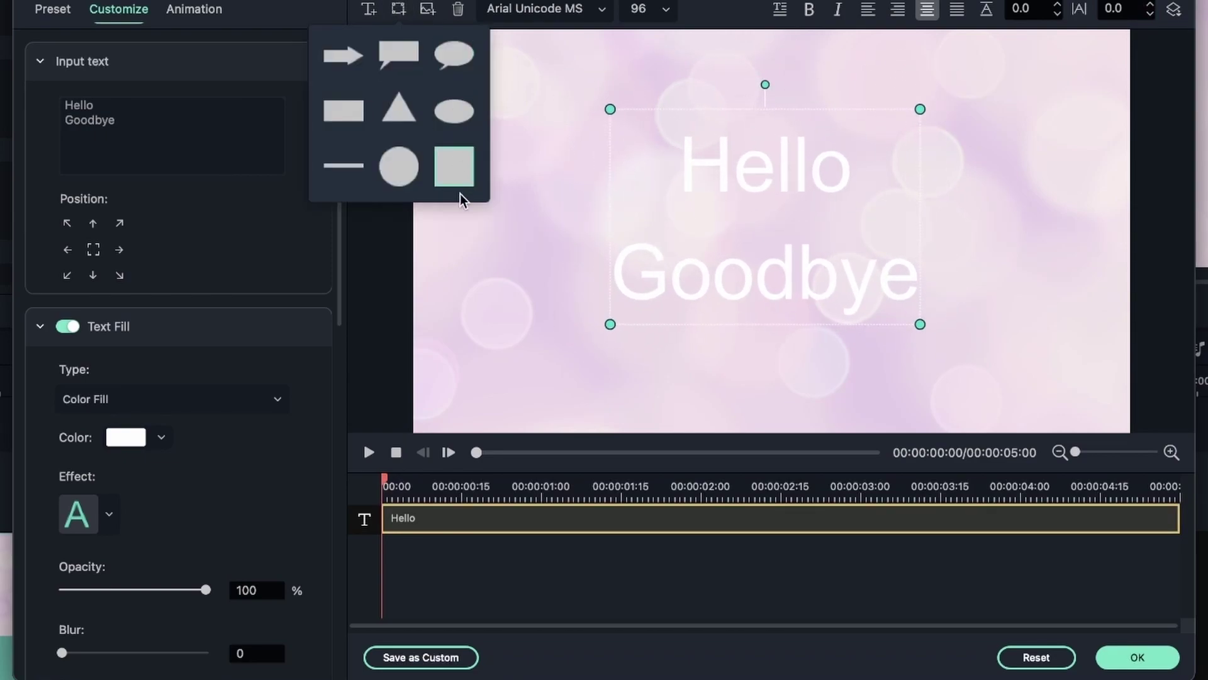
click(457, 181)
Add an enlarged circle shape at the upper right of the frame and delete its placeholder text.
click(400, 11)
click(399, 55)
click(410, 178)
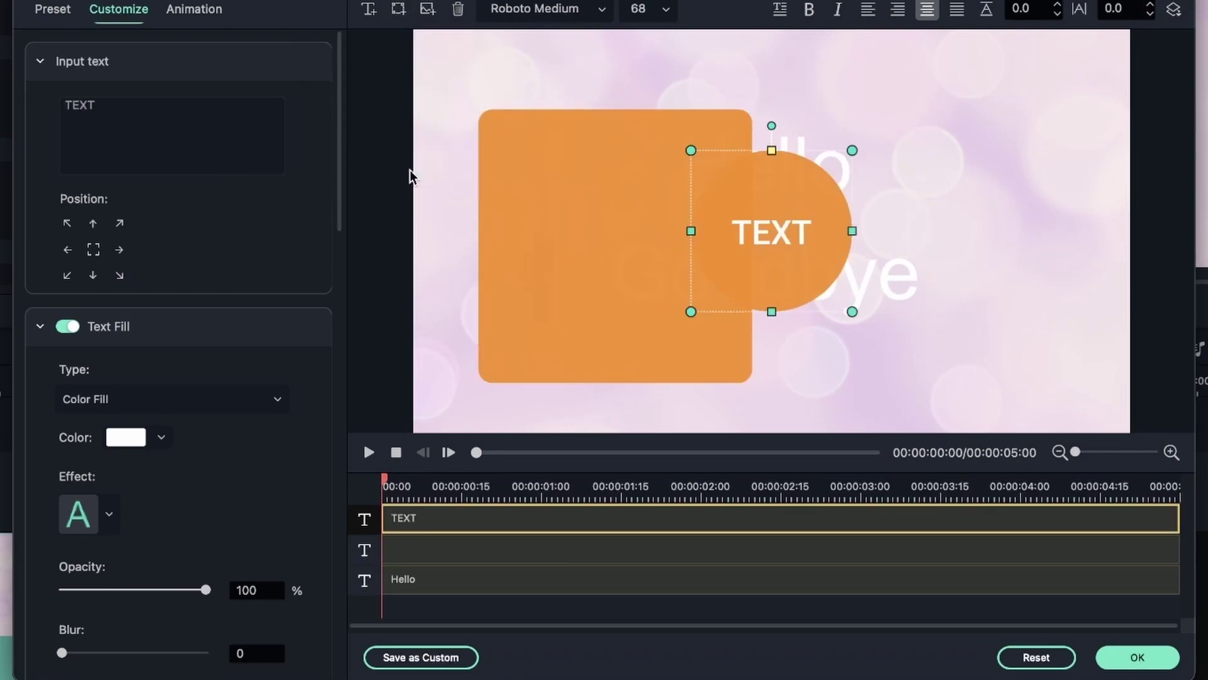
drag(807, 277, 944, 165)
double_click(944, 164)
key(BackSpace)
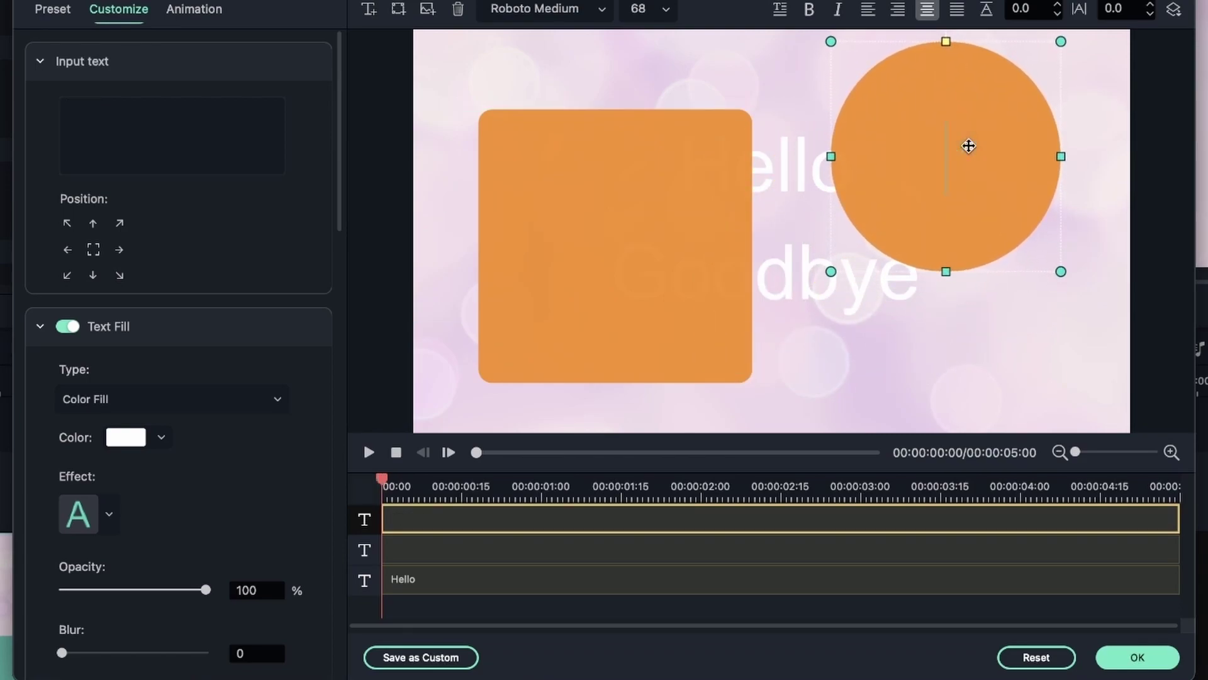
Send the orange square to the bottom layer, behind the Hello/Goodbye text.
click(697, 331)
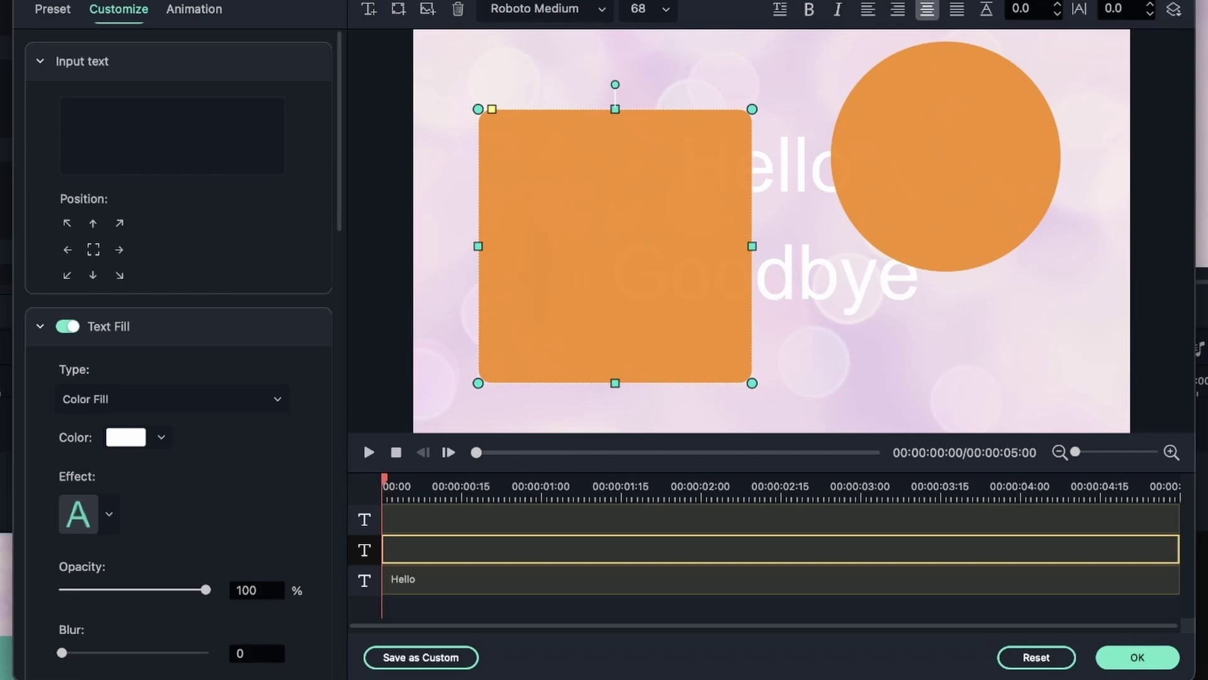
click(1175, 9)
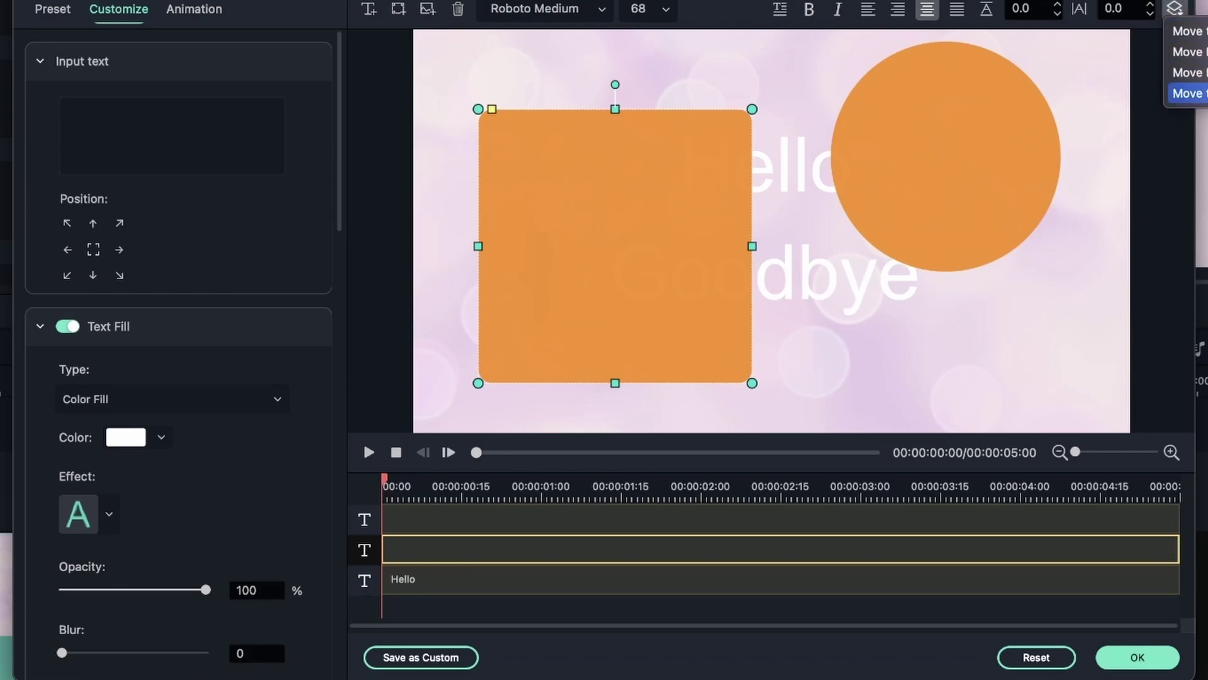
click(1187, 93)
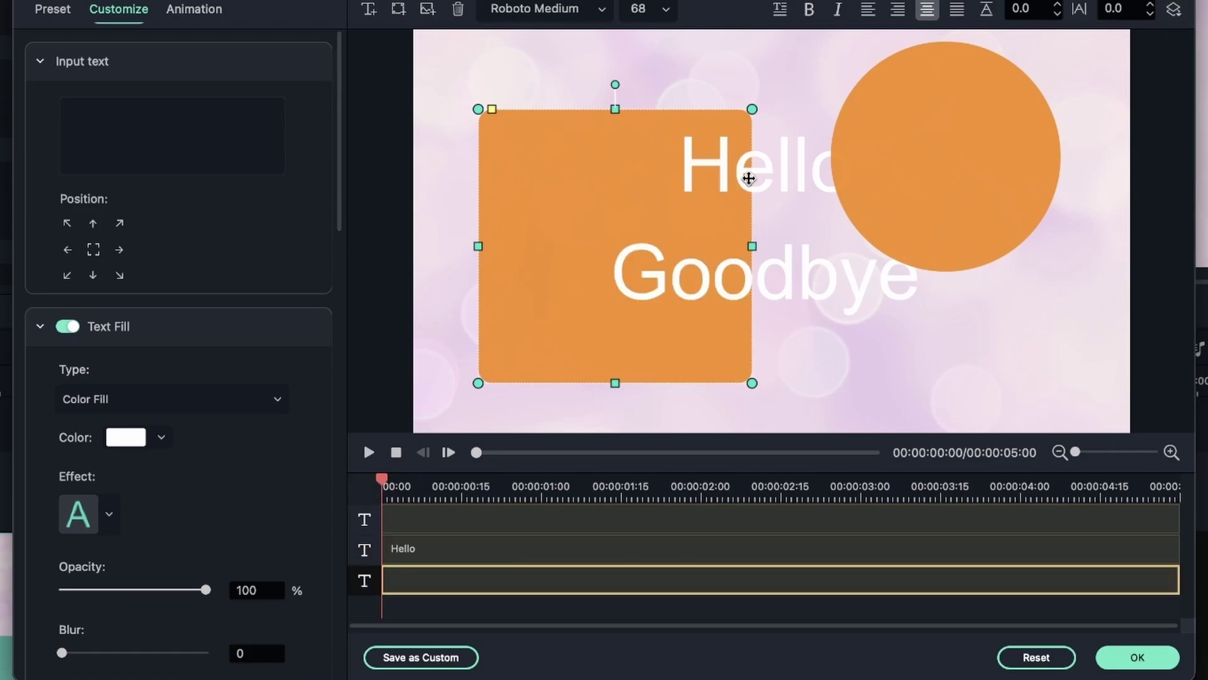
Move the circle down over the right end of the Hello/Goodbye text and bring the text to the top layer.
drag(925, 188, 970, 243)
click(777, 277)
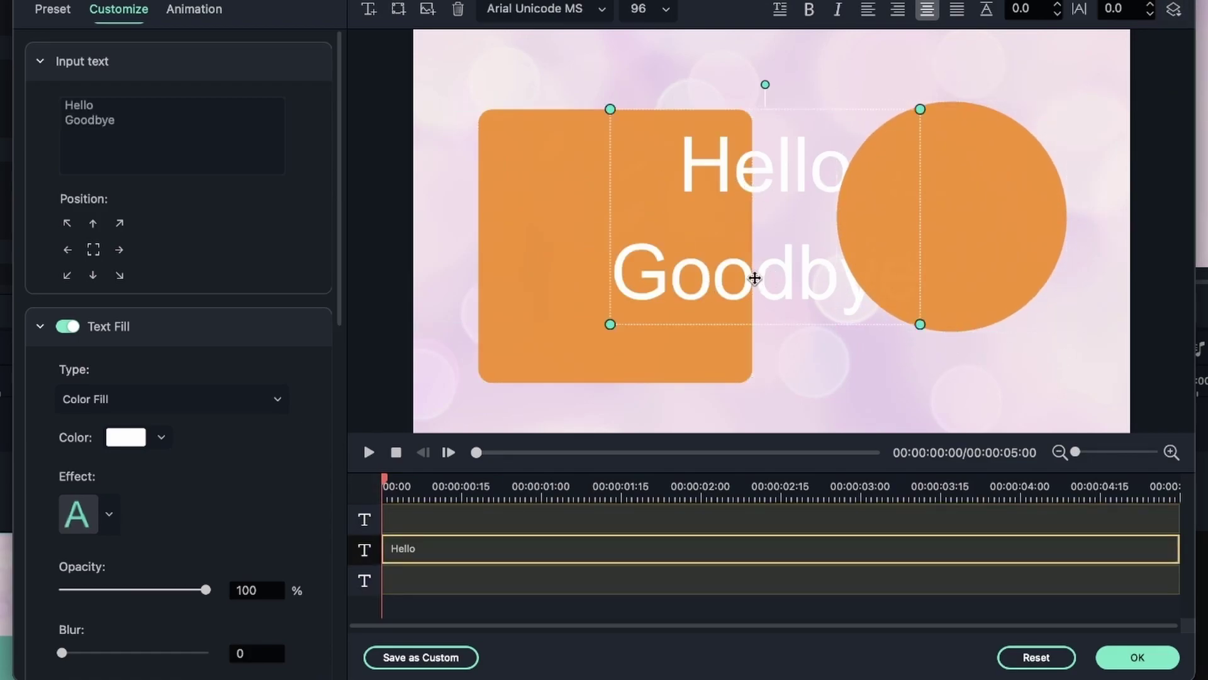
click(1175, 8)
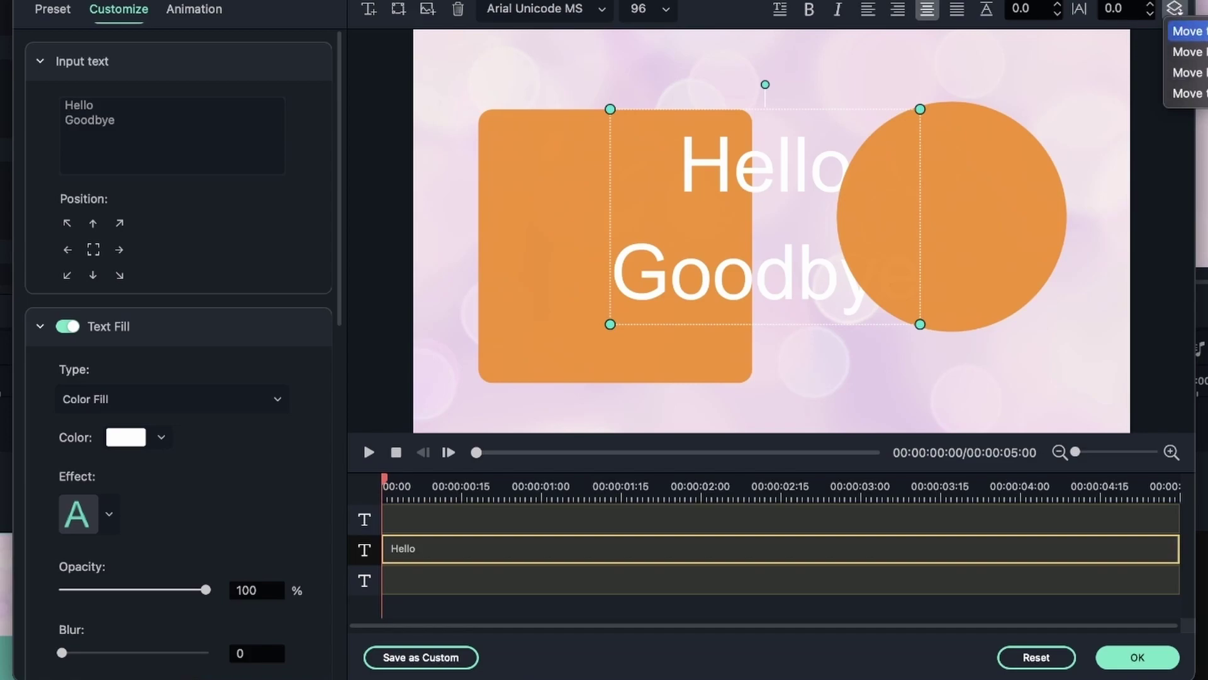
click(1188, 31)
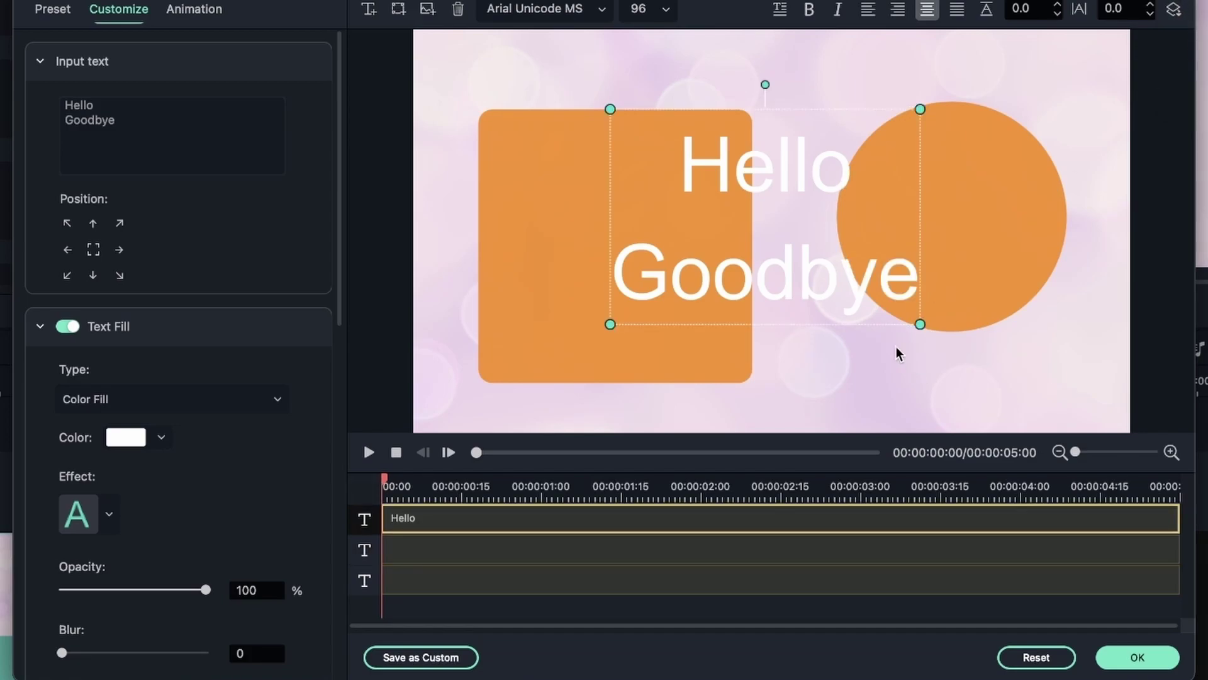
Add a triangle shape, enlarge it, and place it between the square and the circle over the Hello/Goodbye text.
click(957, 230)
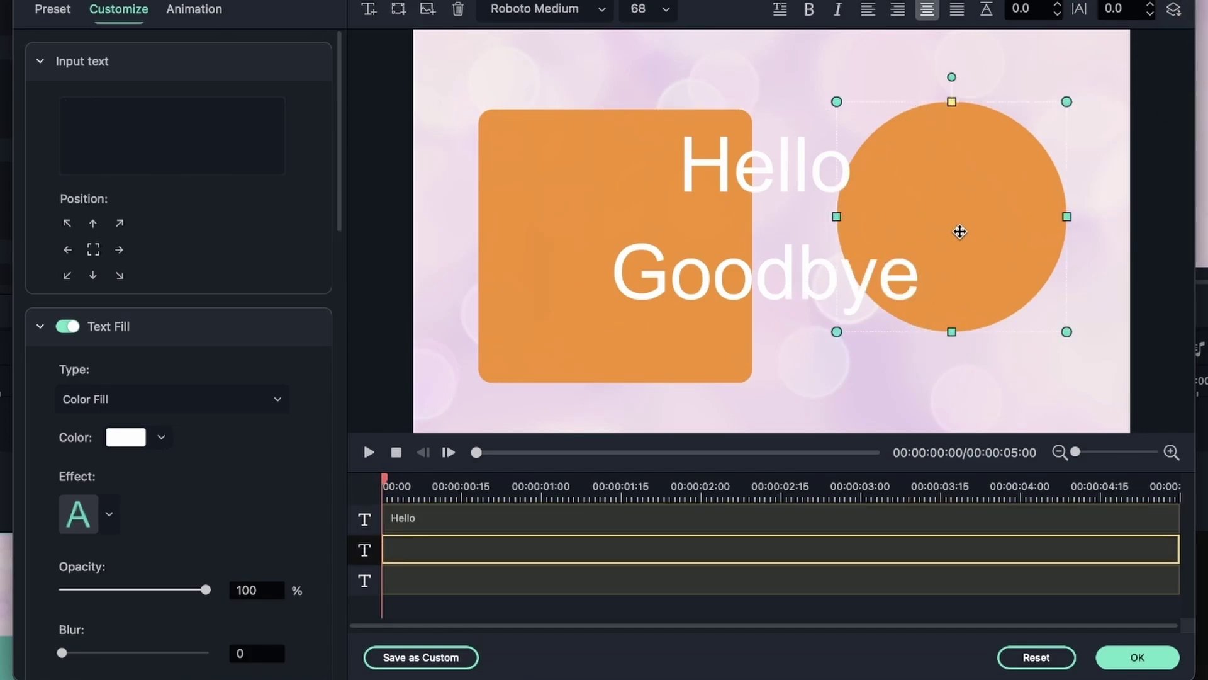
click(399, 9)
click(399, 110)
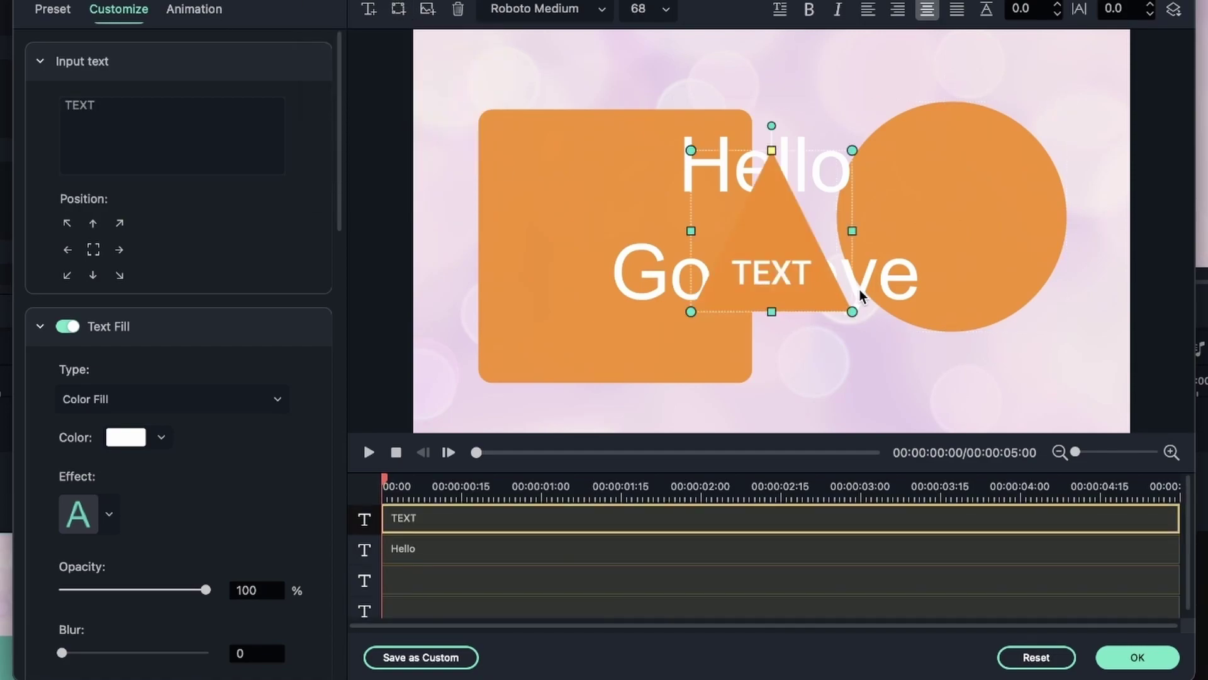
drag(852, 311, 933, 378)
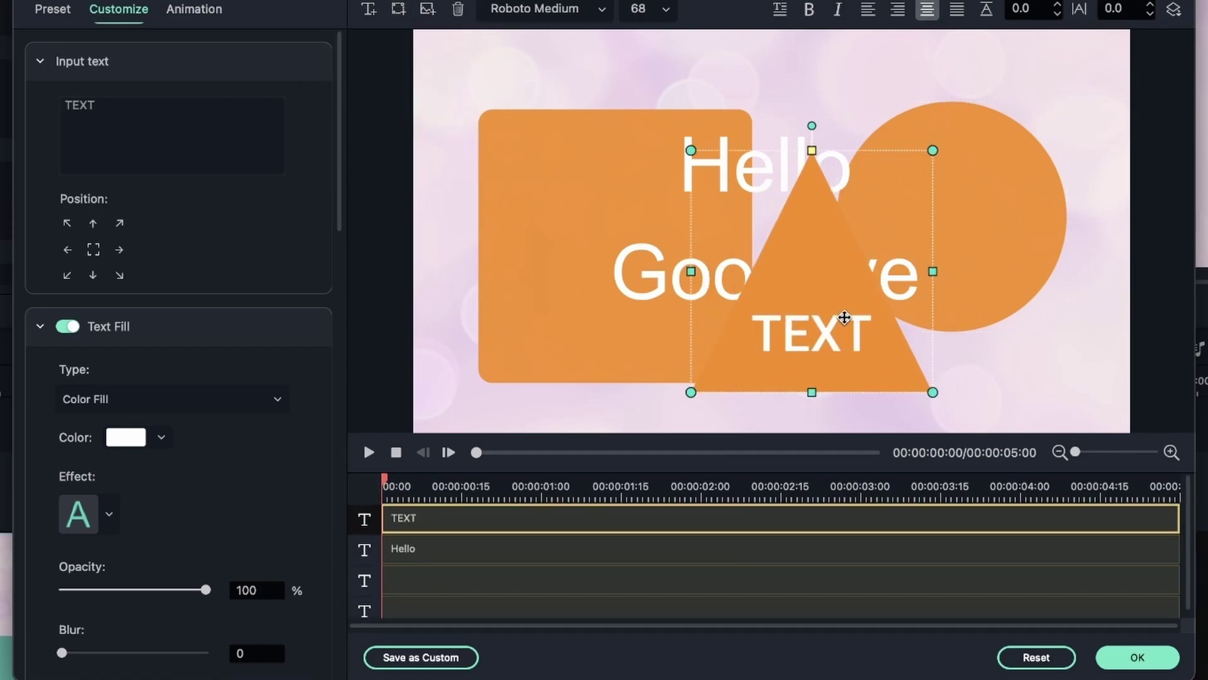
drag(850, 319, 866, 309)
Raise the circle one layer above the Hello/Goodbye text and move the triangle to the right over the circle.
click(949, 223)
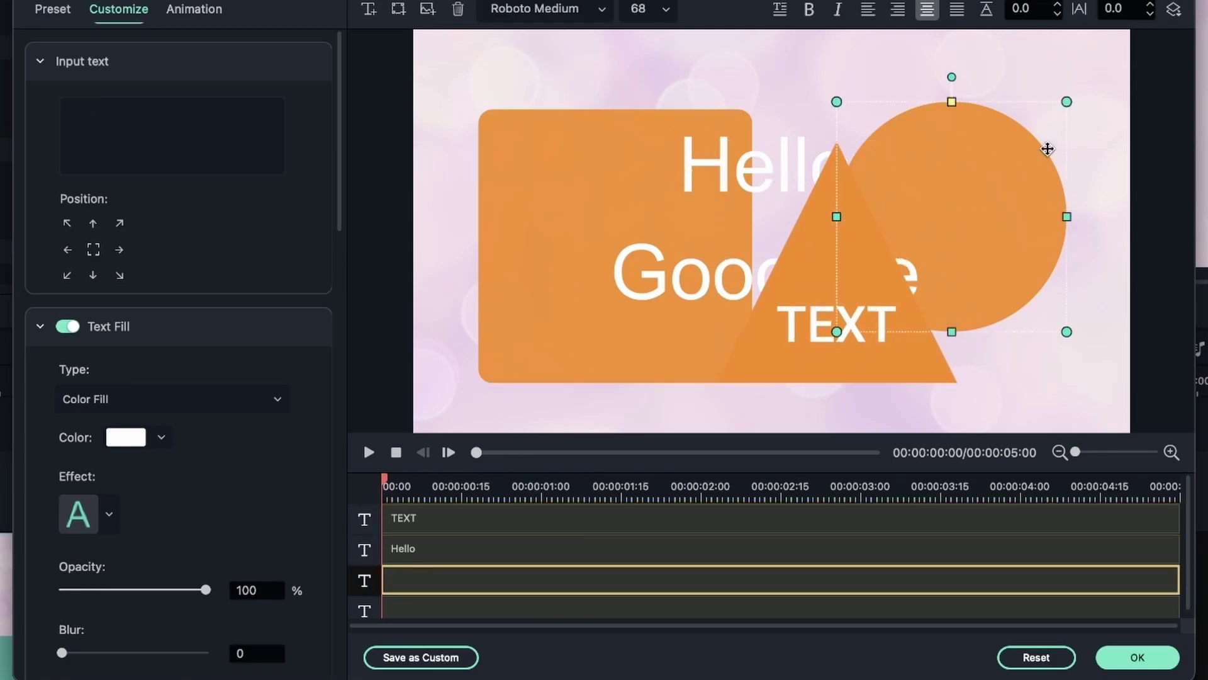
click(1175, 9)
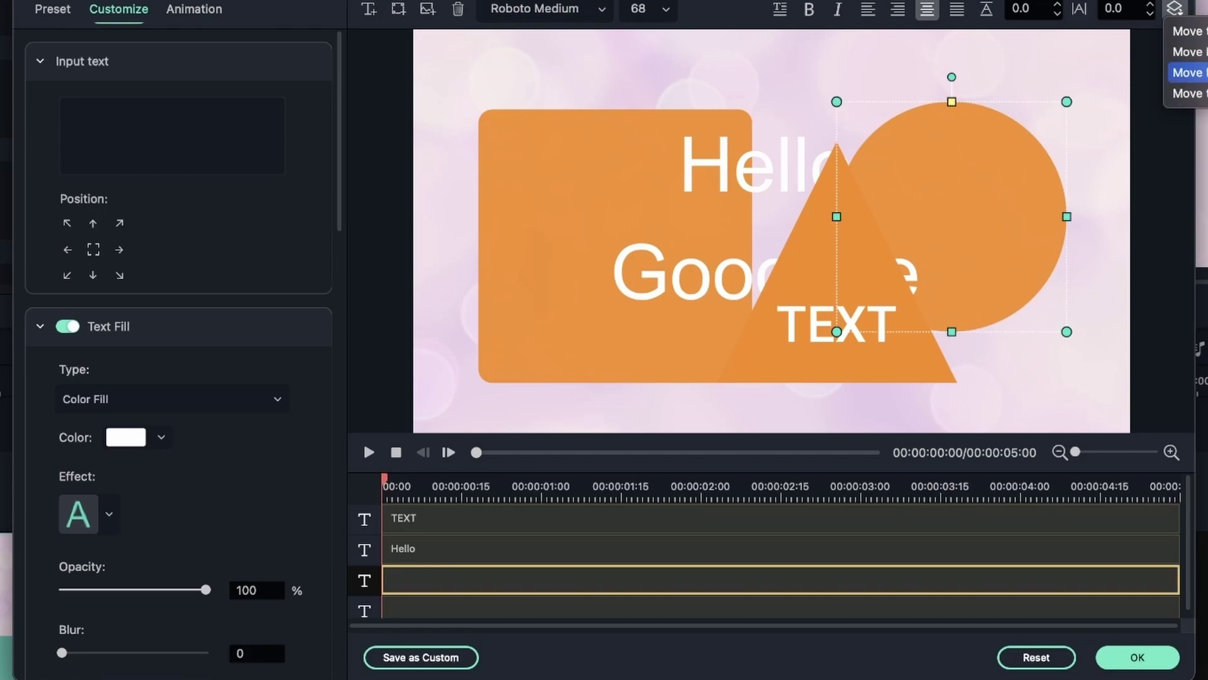
click(1188, 52)
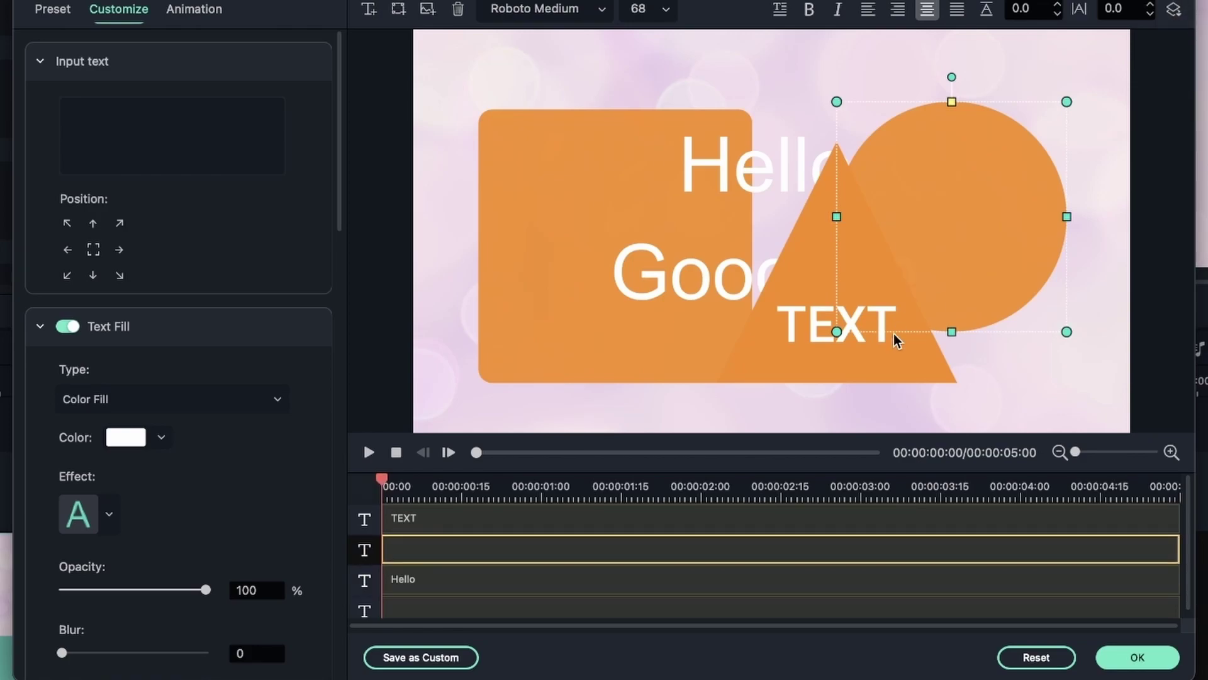
click(805, 370)
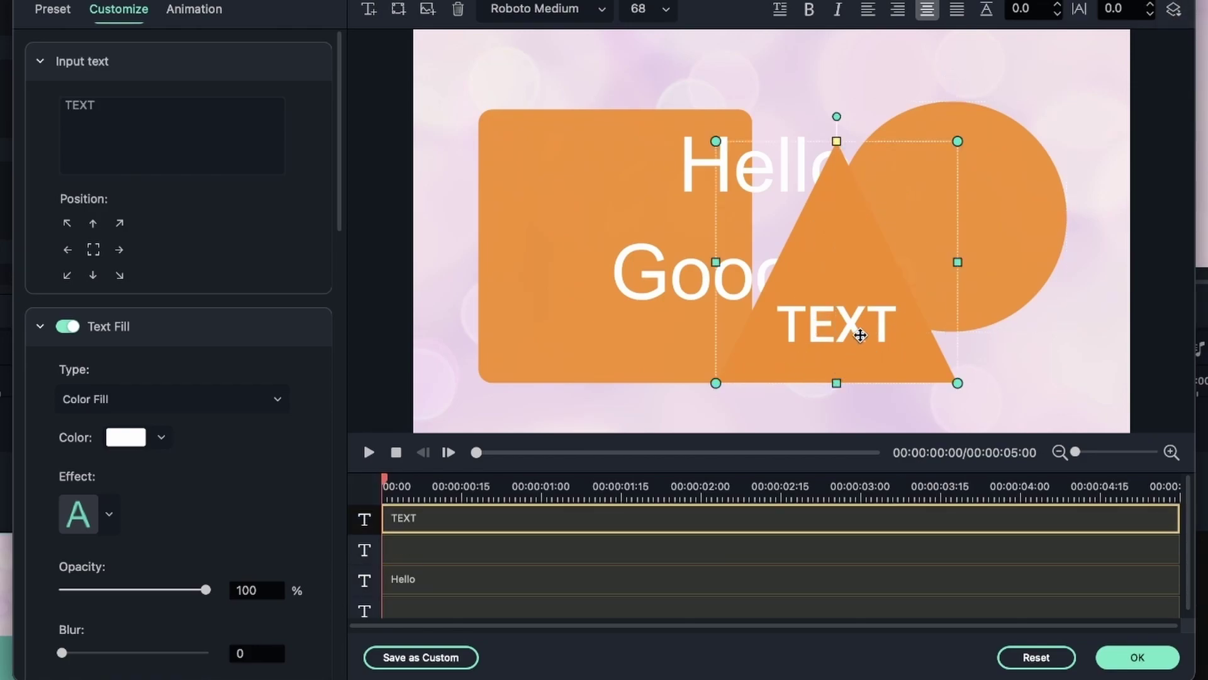
drag(861, 334, 956, 340)
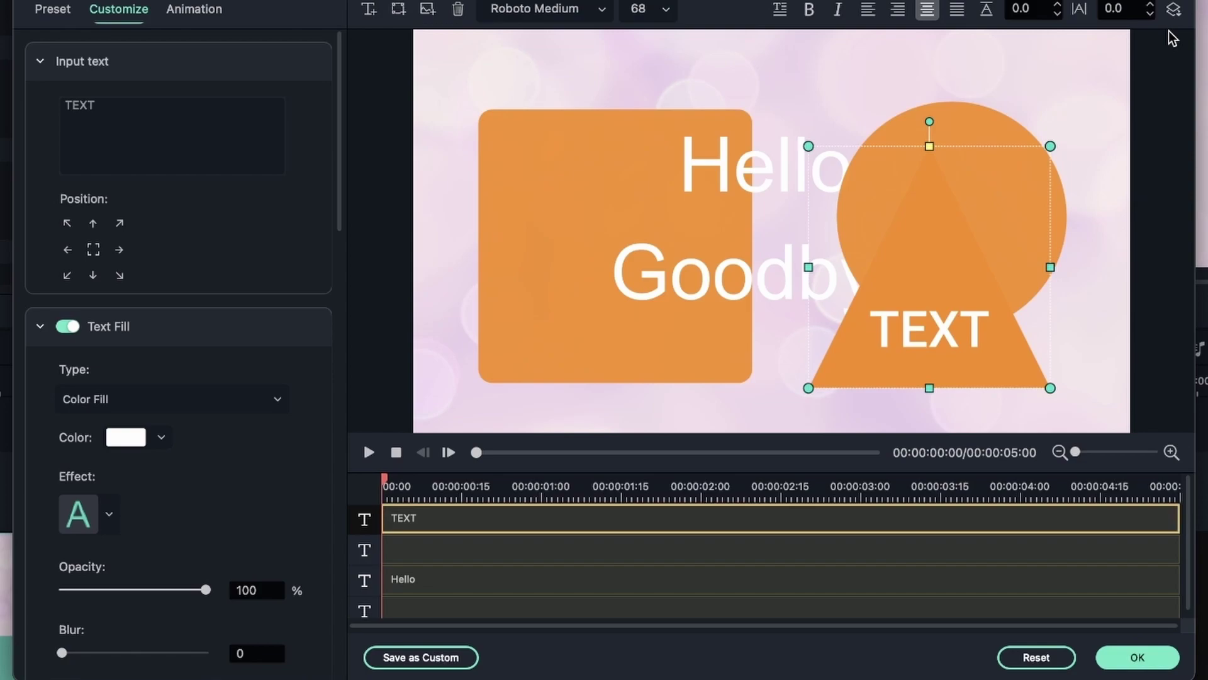
Reset the title to its original Lorem ipsum state and browse the preset text styles.
click(1035, 658)
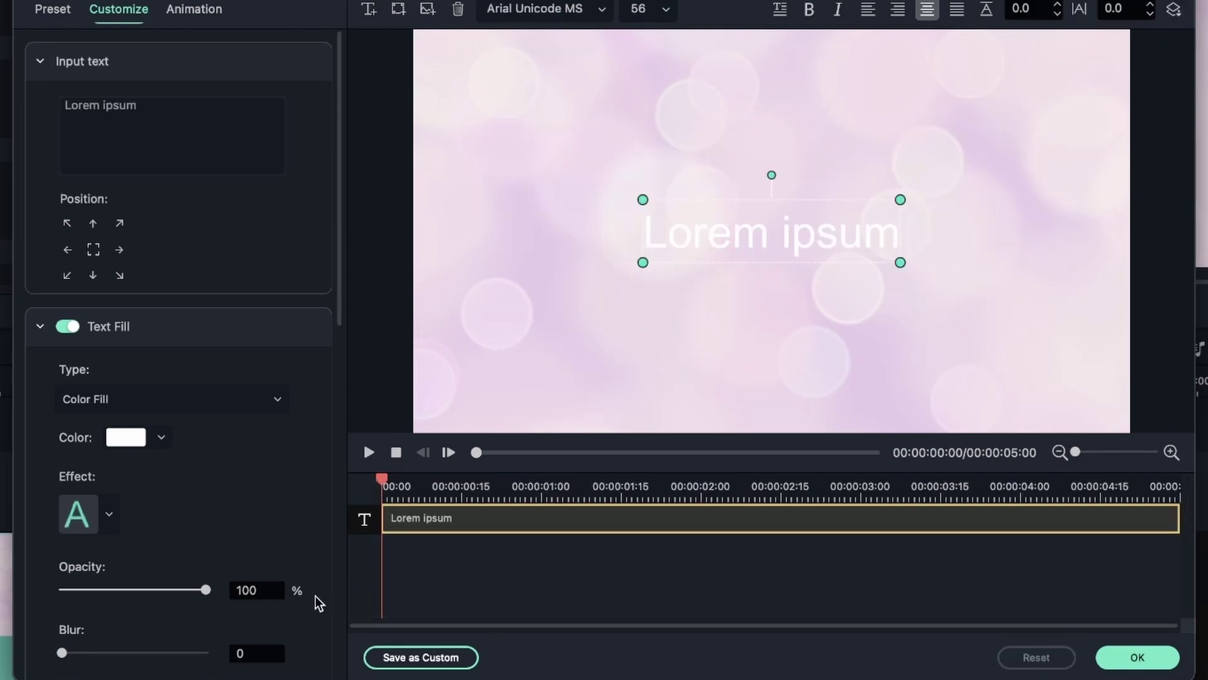
click(71, 12)
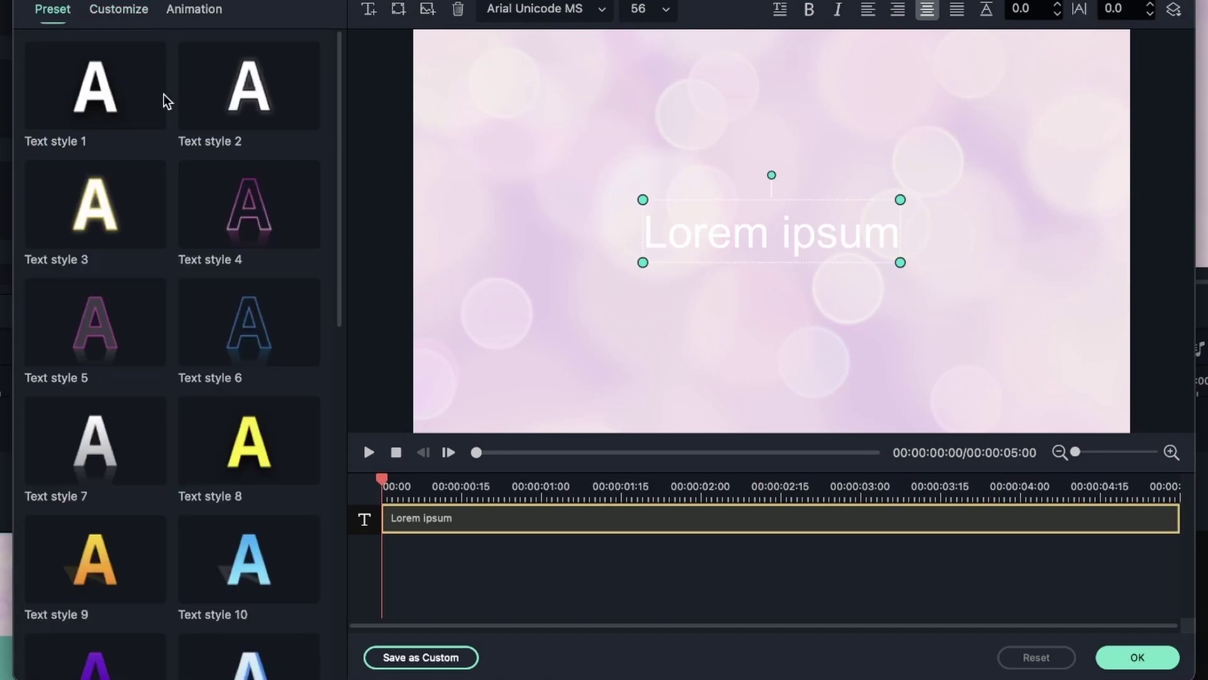
scroll(89, 302, down, 6)
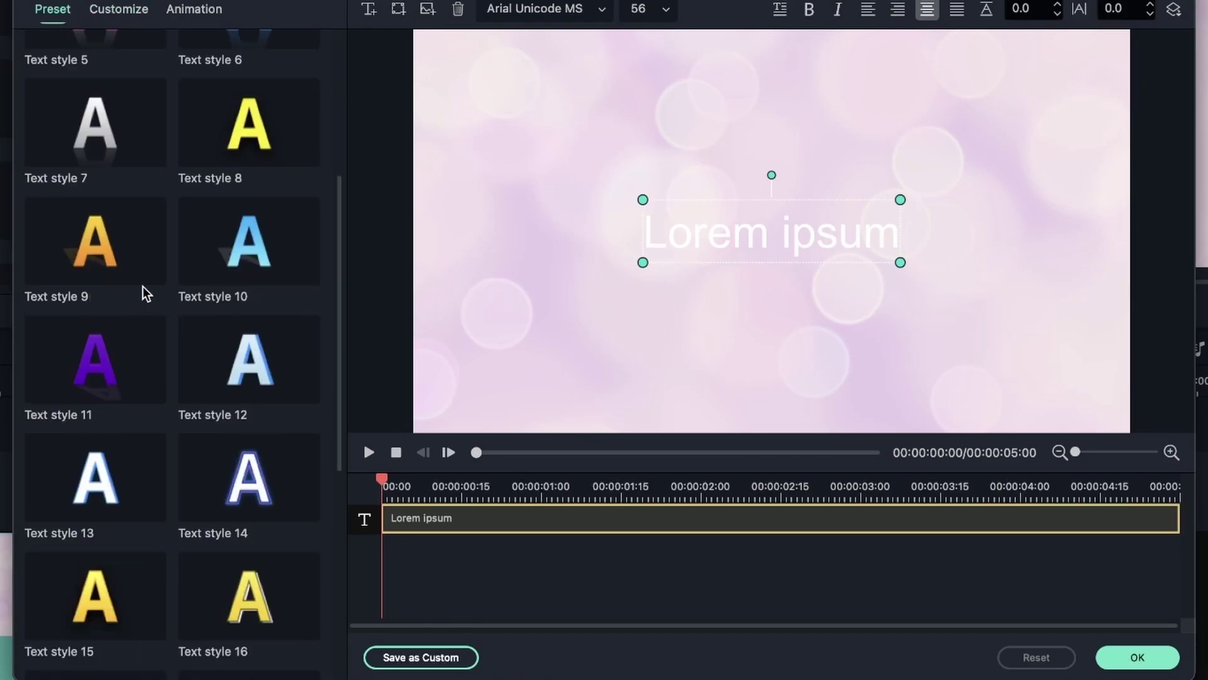
scroll(126, 315, up, 6)
Try several preset styles on the Lorem ipsum text, finishing with black letters outlined in gold, and show its customization settings.
click(119, 330)
click(100, 436)
click(221, 452)
scroll(218, 447, down, 5)
scroll(269, 343, down, 10)
click(126, 491)
click(110, 595)
click(258, 283)
scroll(89, 210, up, 10)
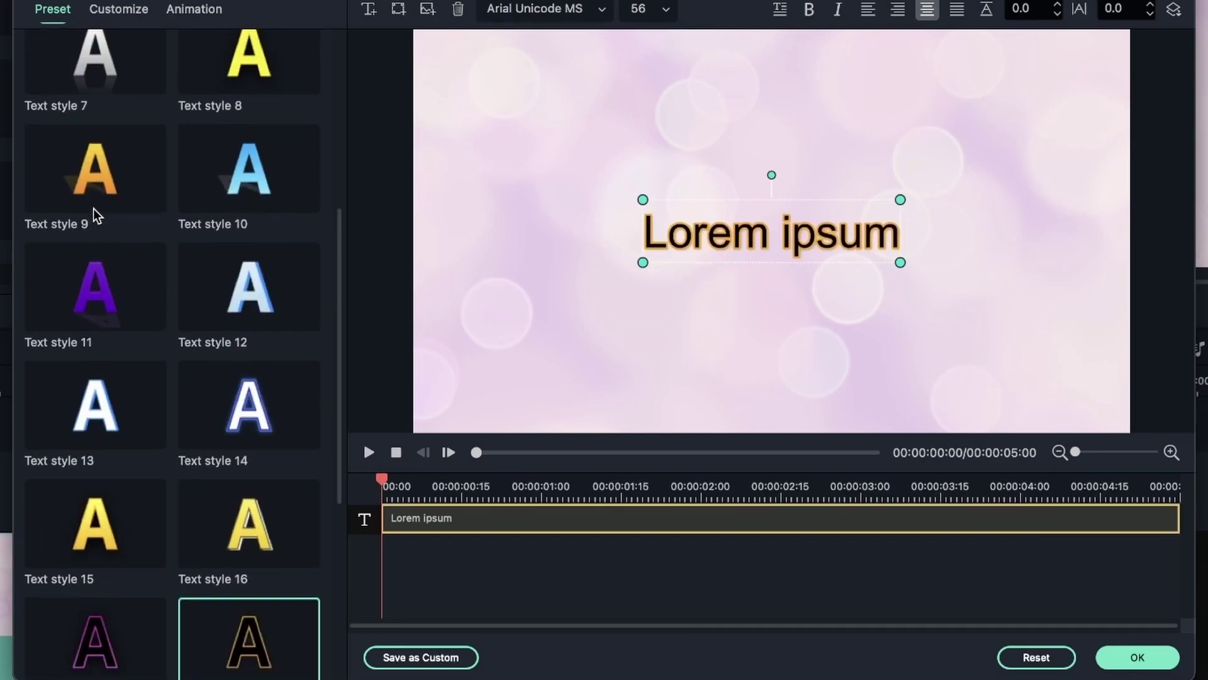
click(129, 10)
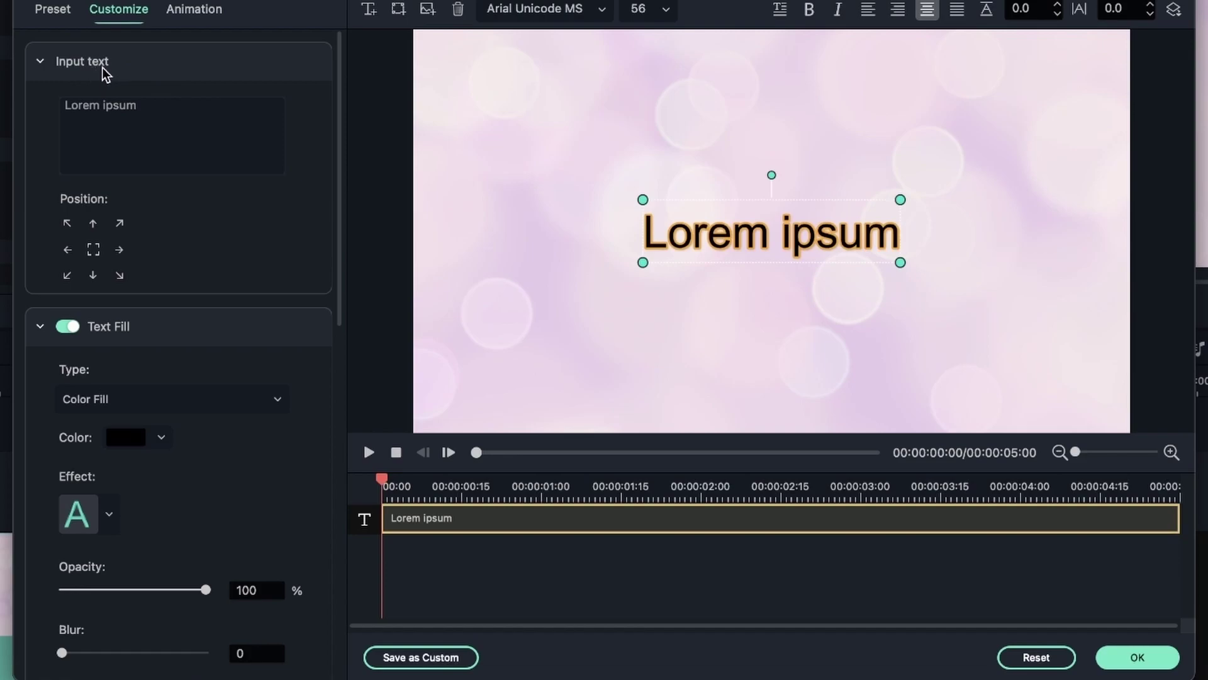
Replace the Lorem ipsum title text with "Wondershare Filmora".
click(154, 107)
key(super+a)
text(Wondershare Filmora)
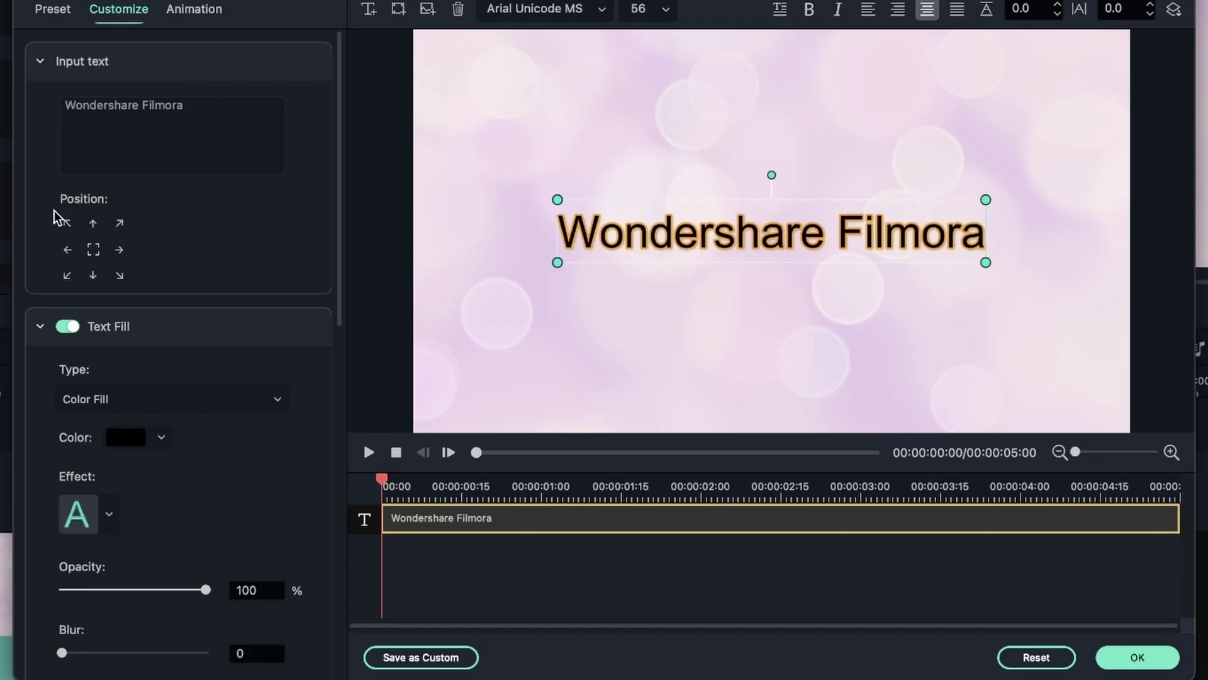
Try each corner and edge position preset on the title in turn, finishing with the centre position.
click(67, 223)
click(93, 222)
click(121, 224)
click(119, 250)
click(119, 275)
click(93, 275)
click(67, 275)
click(67, 250)
click(93, 250)
Look at the Text Fill types, try several solid fill colours on the colour wheel, and show the pencil colour palette.
scroll(199, 221, down, 2)
scroll(198, 198, up, 2)
scroll(325, 271, down, 4)
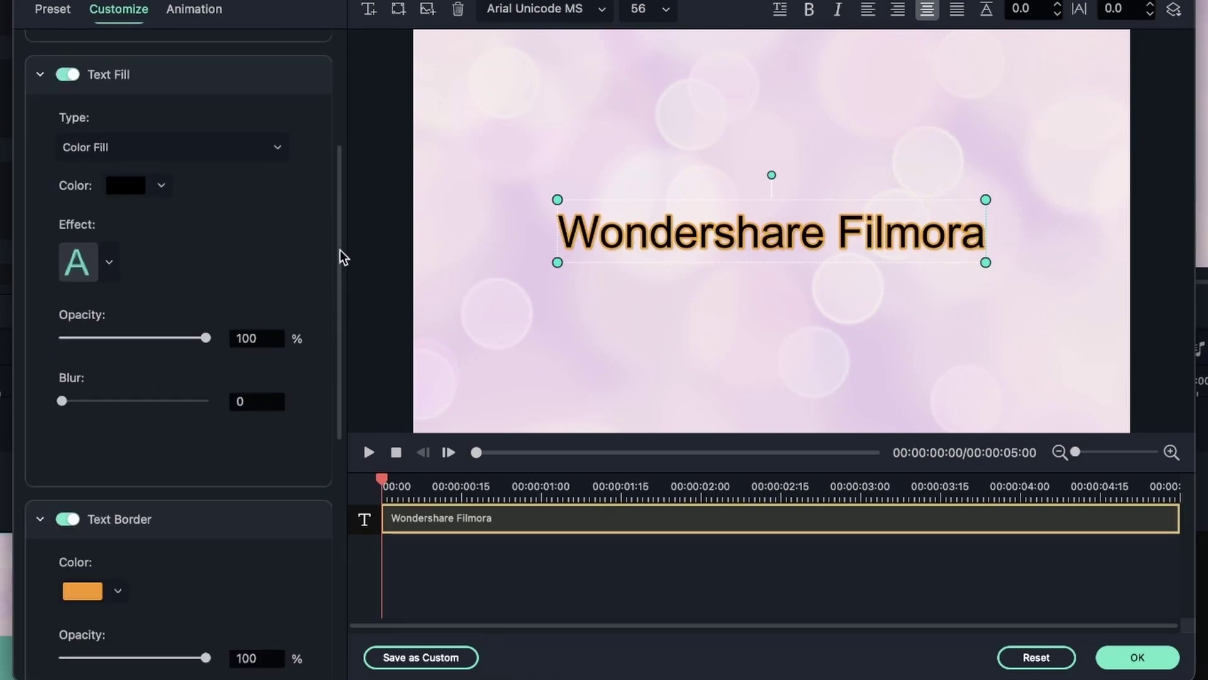
click(161, 136)
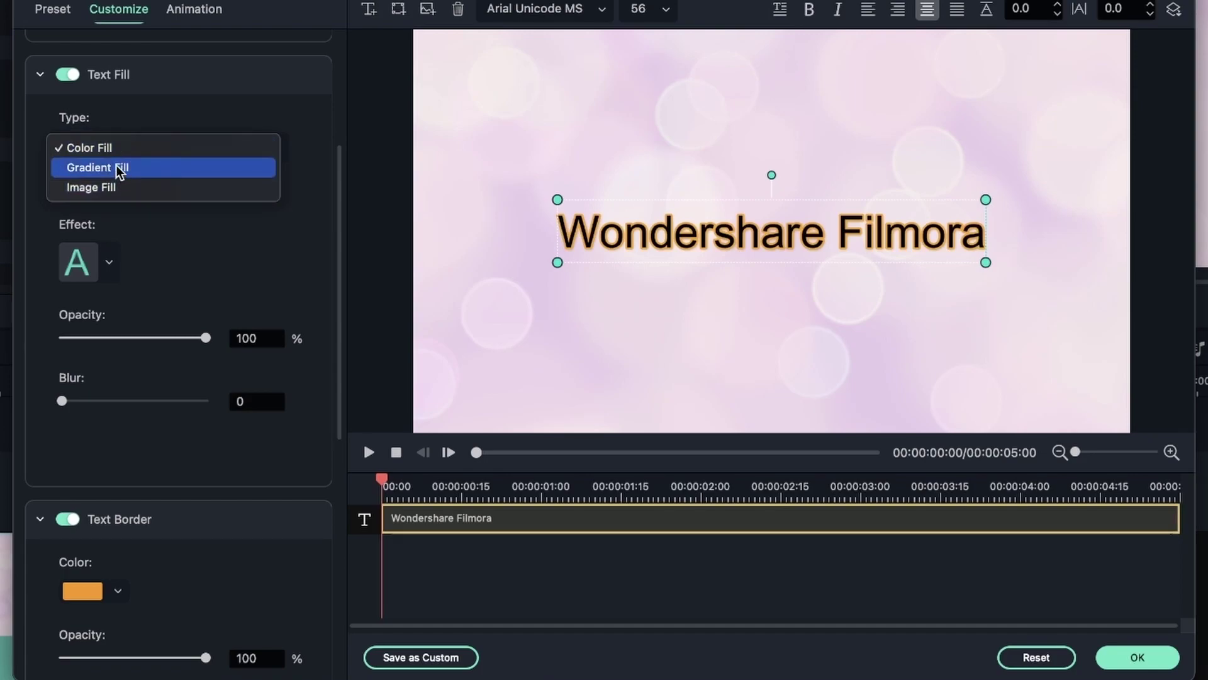
key(Escape)
click(116, 188)
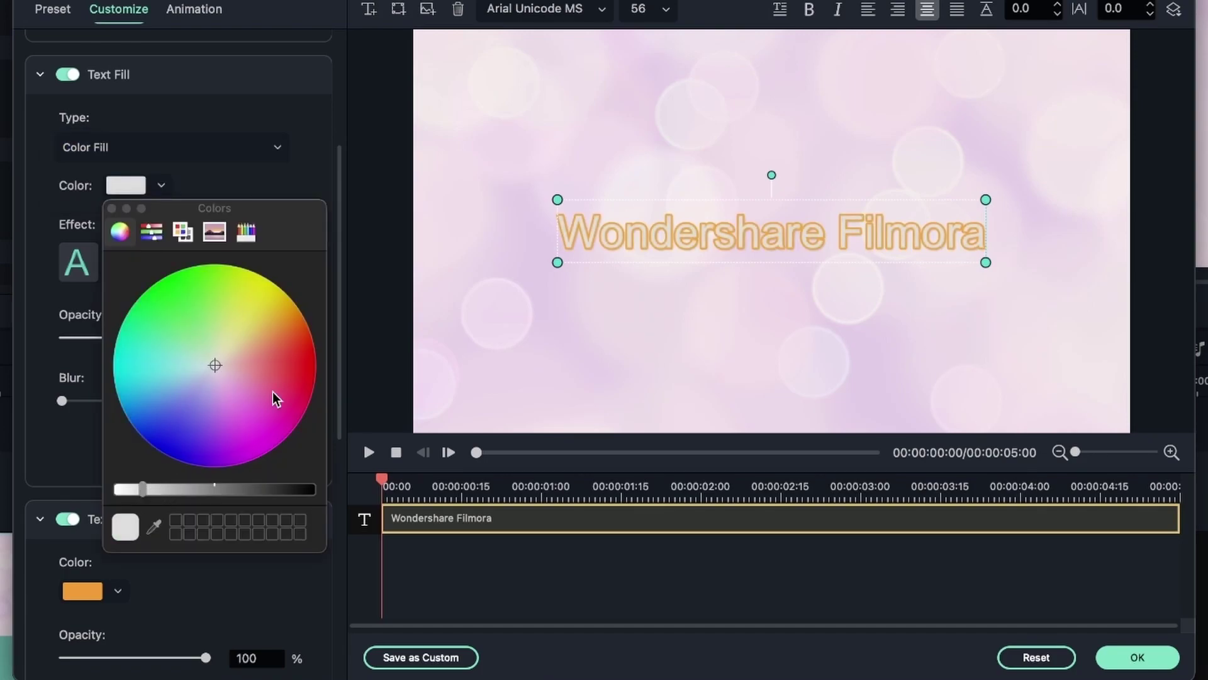
drag(273, 386, 379, 355)
click(284, 302)
click(173, 276)
click(148, 291)
click(198, 411)
click(314, 397)
click(236, 299)
click(134, 367)
click(246, 232)
Switch the text fill to Gradient Fill and set the first gradient colour to Maroon.
click(262, 142)
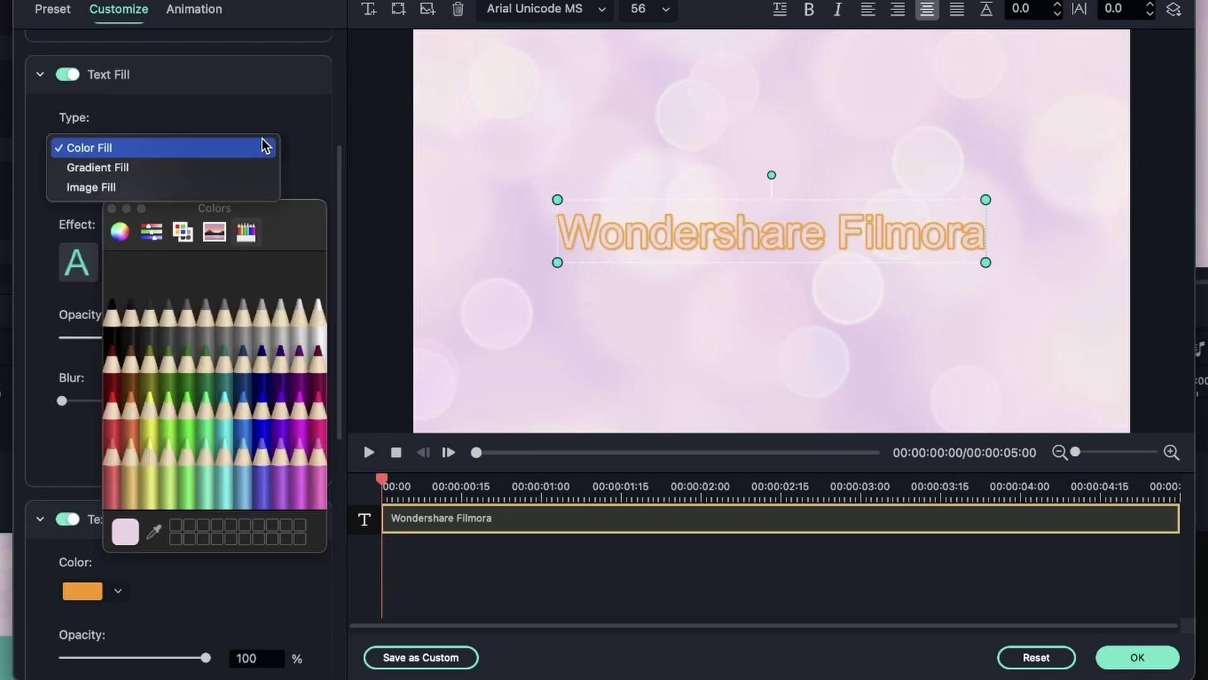
click(228, 164)
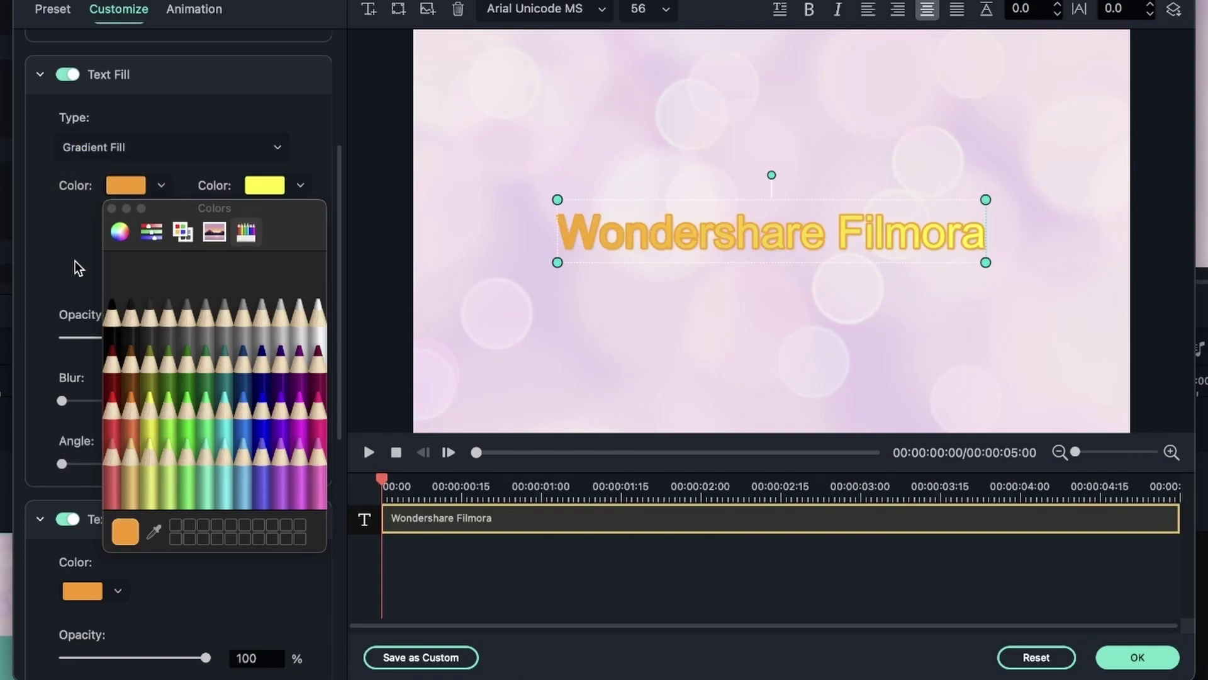
click(111, 209)
click(123, 187)
click(319, 374)
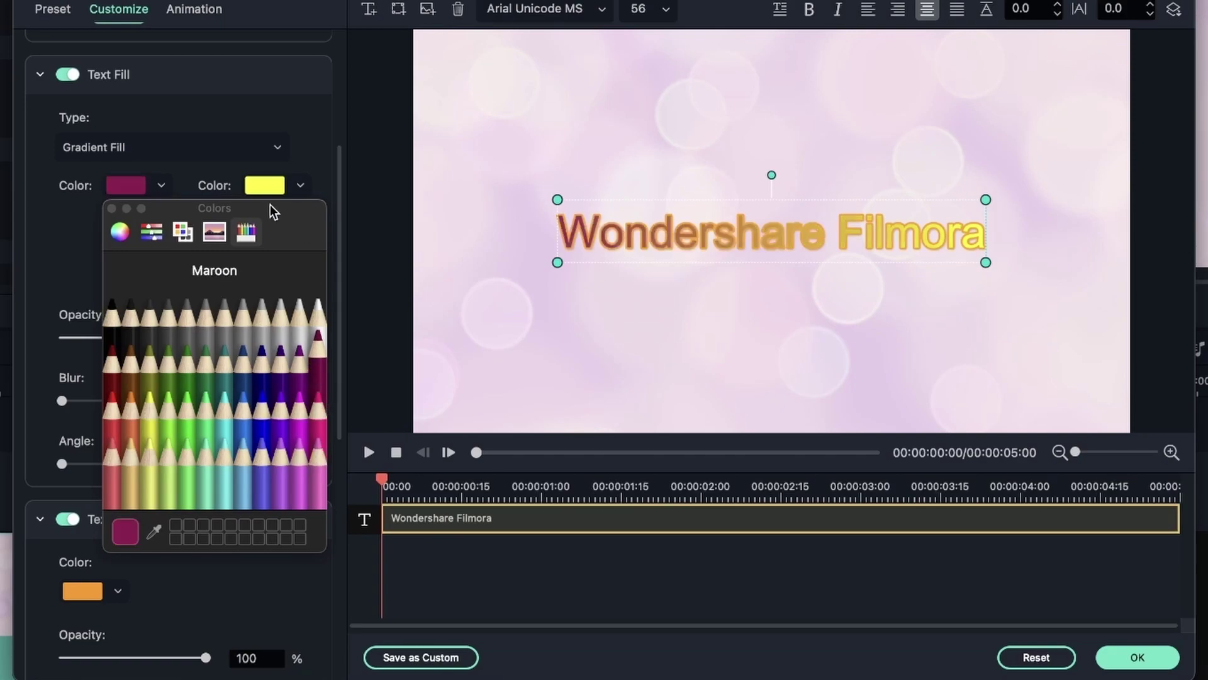
Set the second gradient colour to Ice, then change it to bright blue on the colour wheel.
click(261, 188)
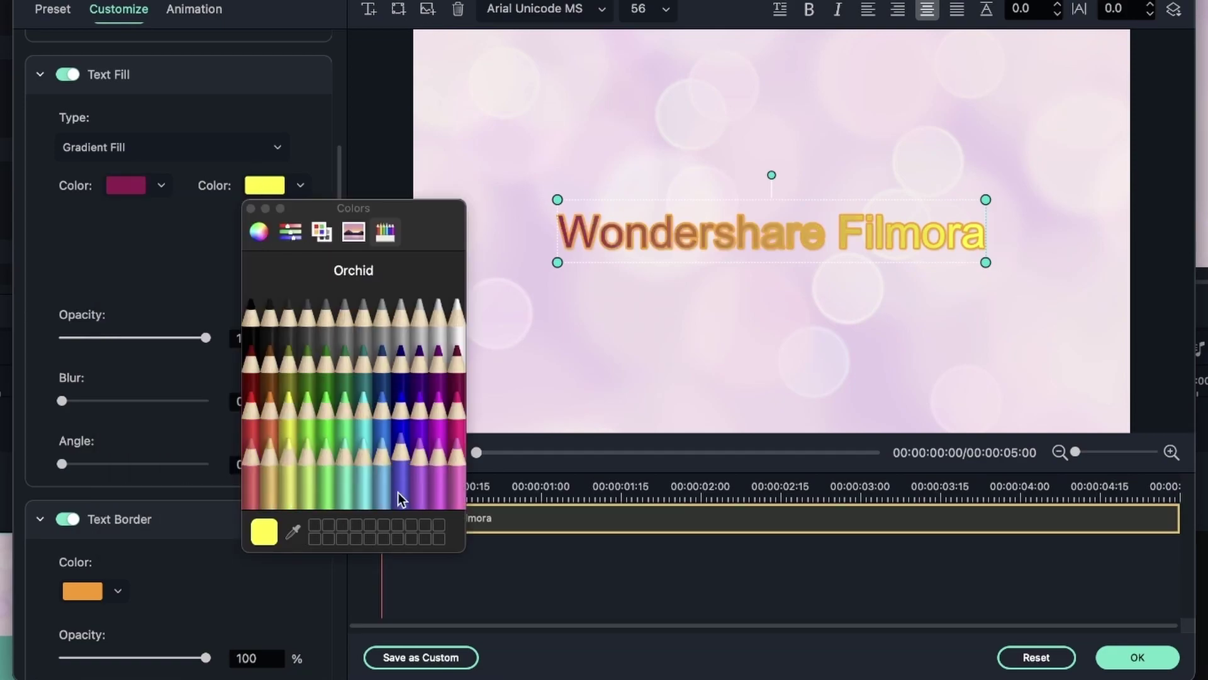
click(369, 482)
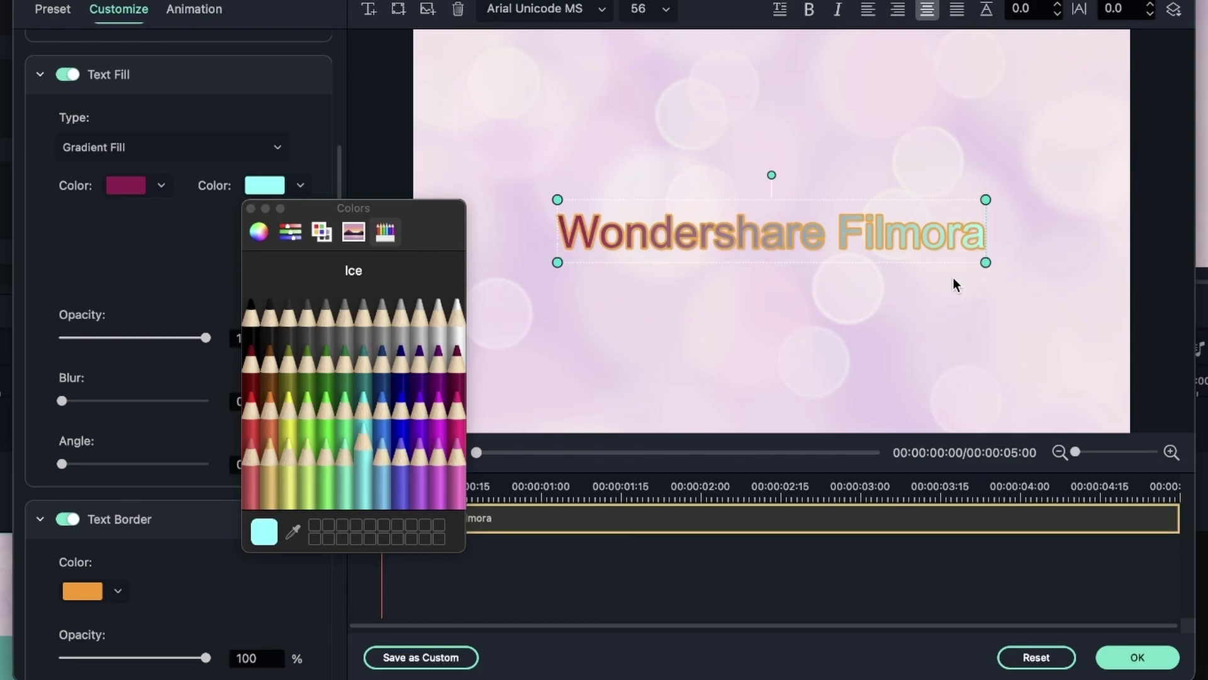
click(259, 233)
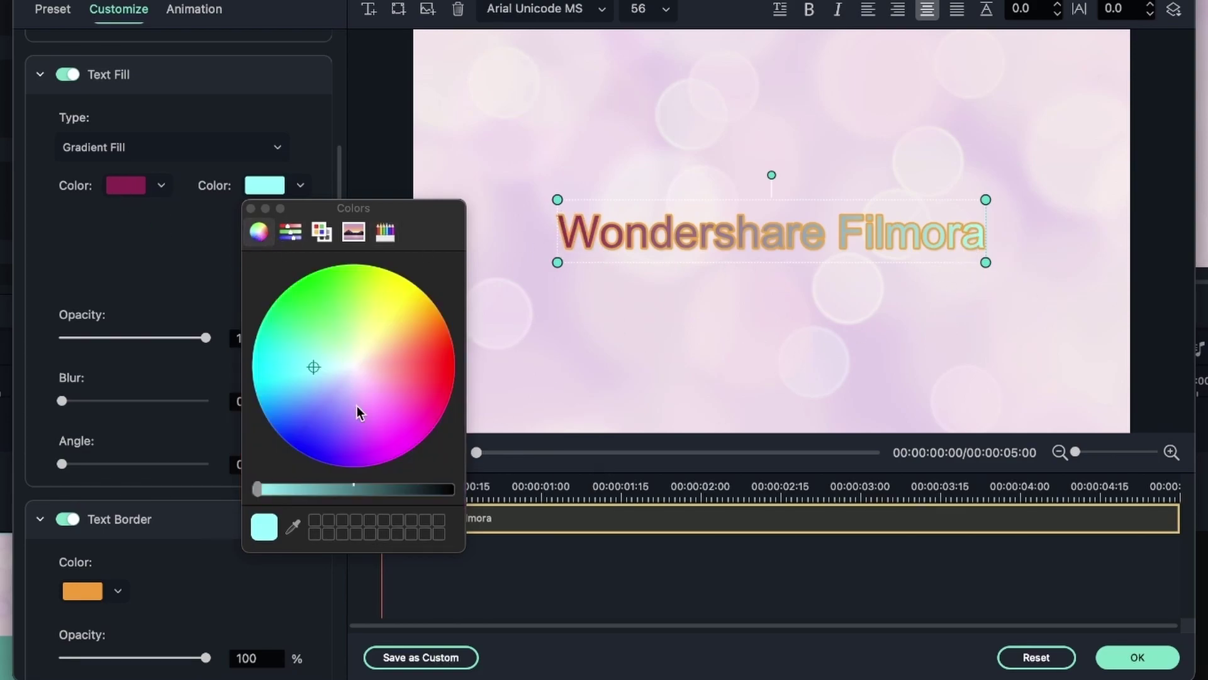
mouse_move(359, 413)
mouse_down()
mouse_move(401, 275)
mouse_move(161, 372)
mouse_move(458, 405)
mouse_move(296, 345)
mouse_move(246, 352)
mouse_move(404, 424)
mouse_move(271, 397)
mouse_up()
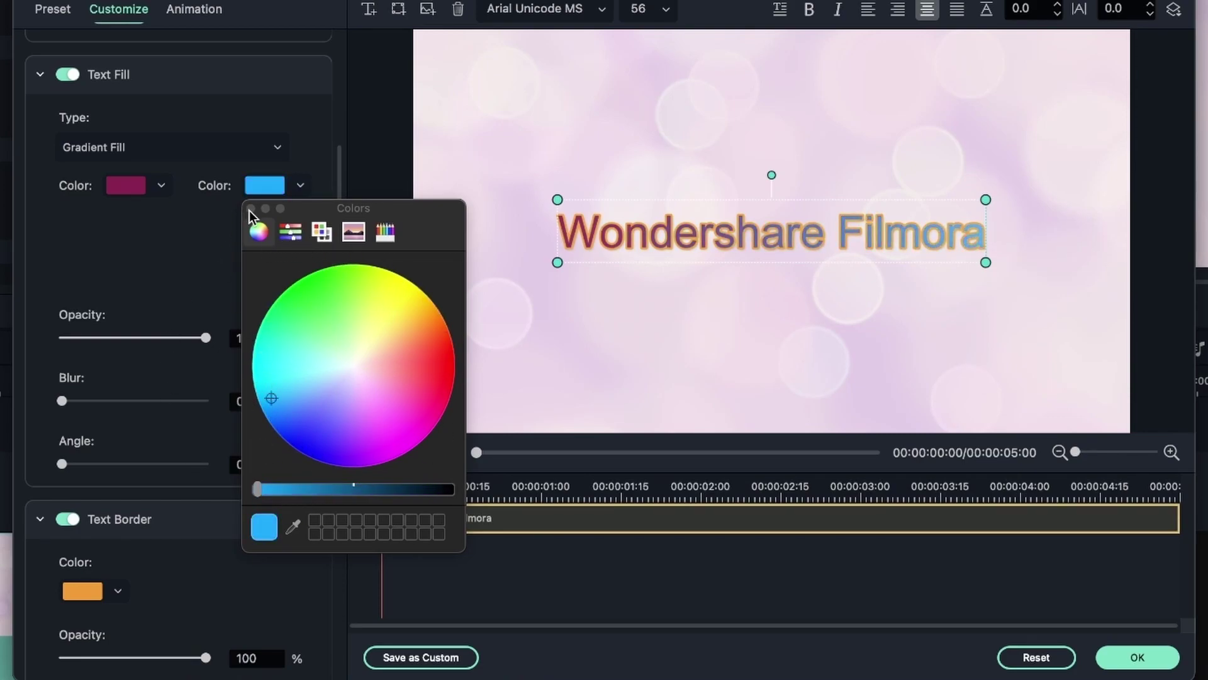
click(249, 208)
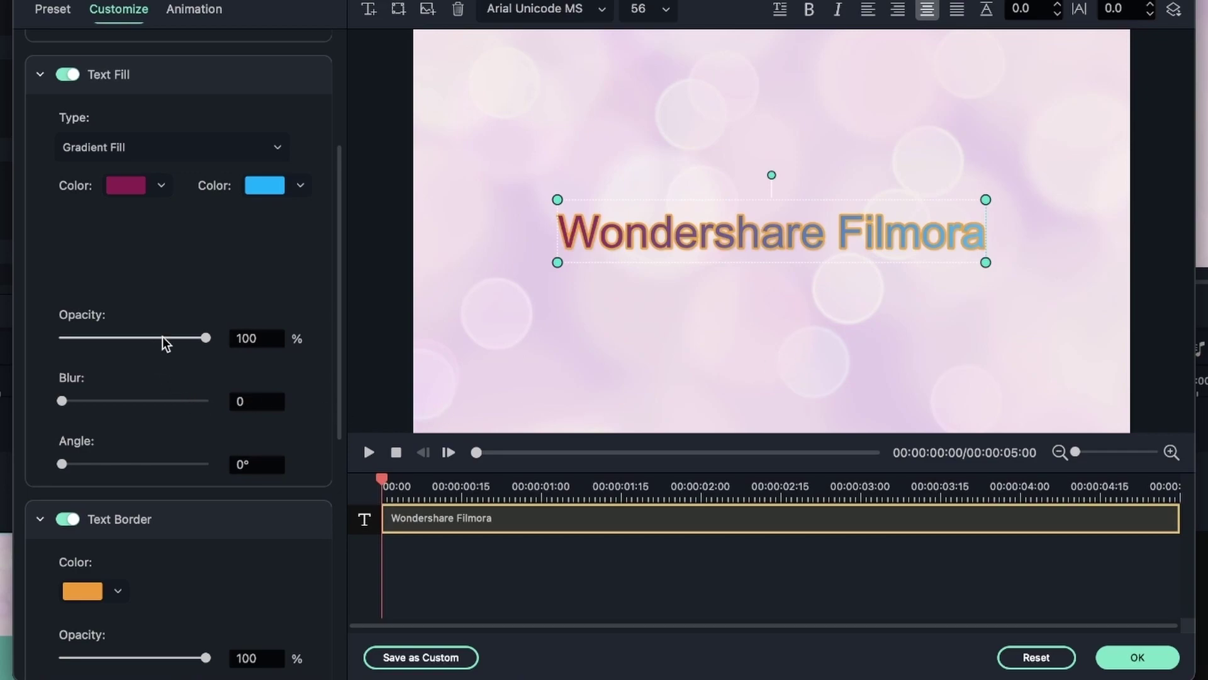
Try the gradient fill's opacity, blur up to 20, and angle, returning opacity to 100% and blur to 0.
drag(200, 334, 343, 364)
drag(62, 401, 307, 414)
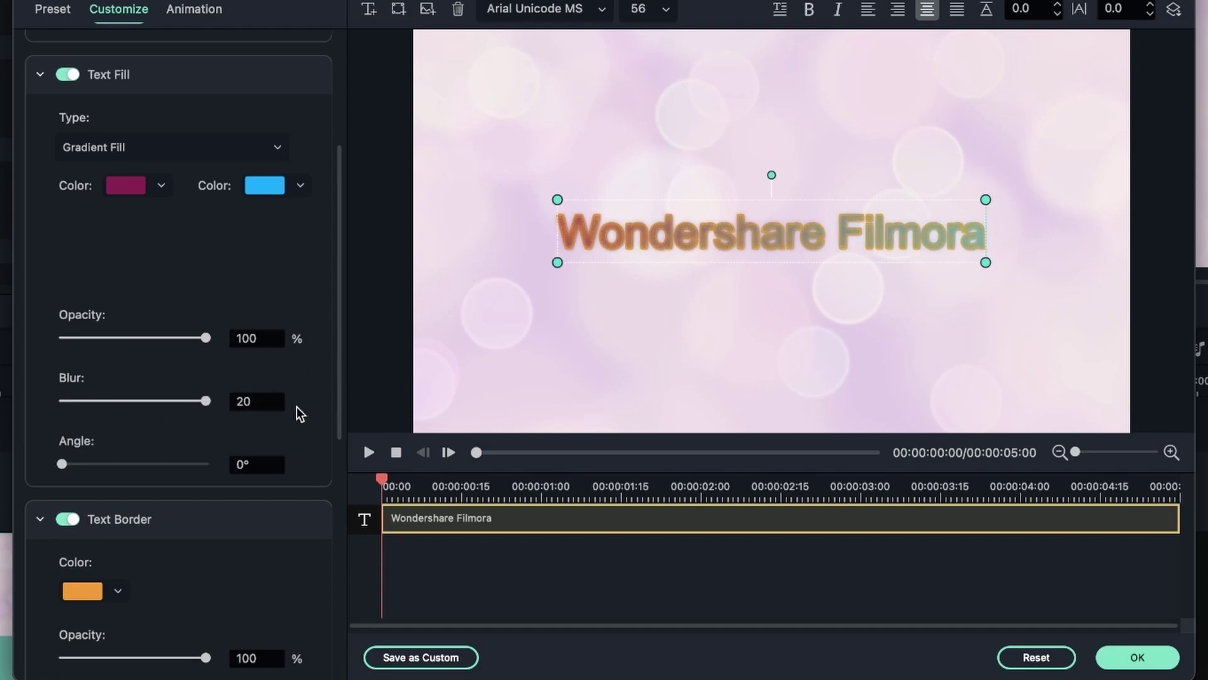
drag(205, 401, 50, 472)
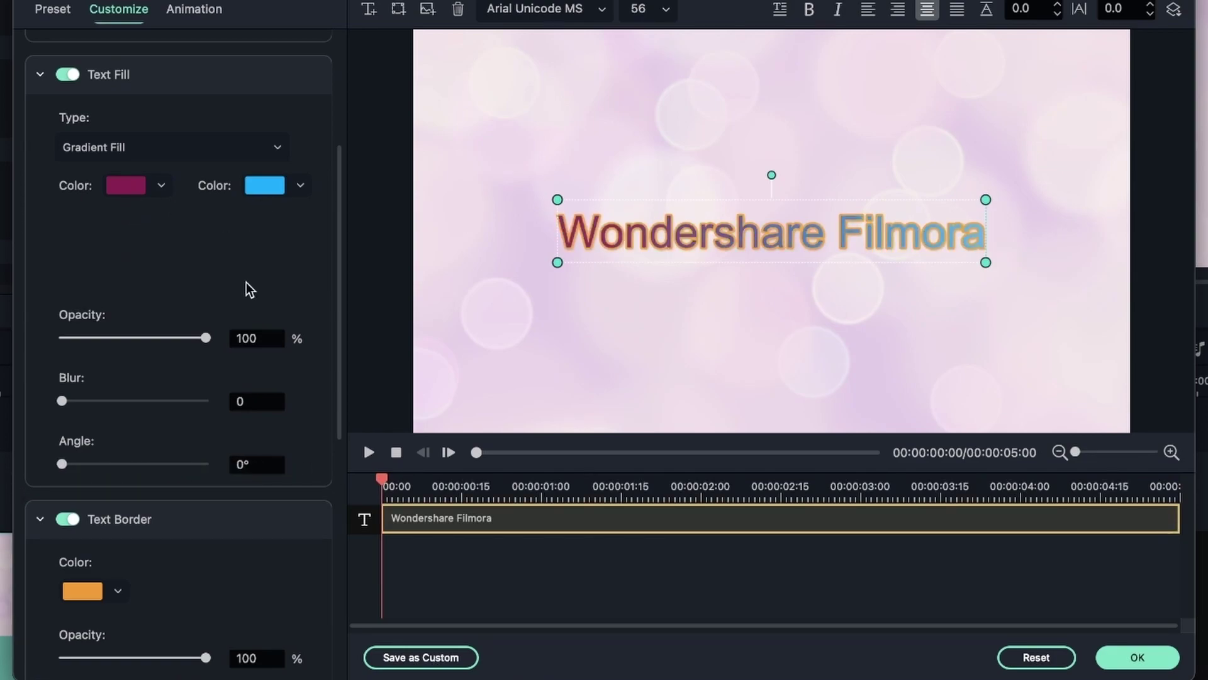
drag(72, 463, 232, 471)
Switch the text fill to Image Fill, load daan.png from Downloads, and raise the fill blur to 20.
click(127, 149)
click(126, 170)
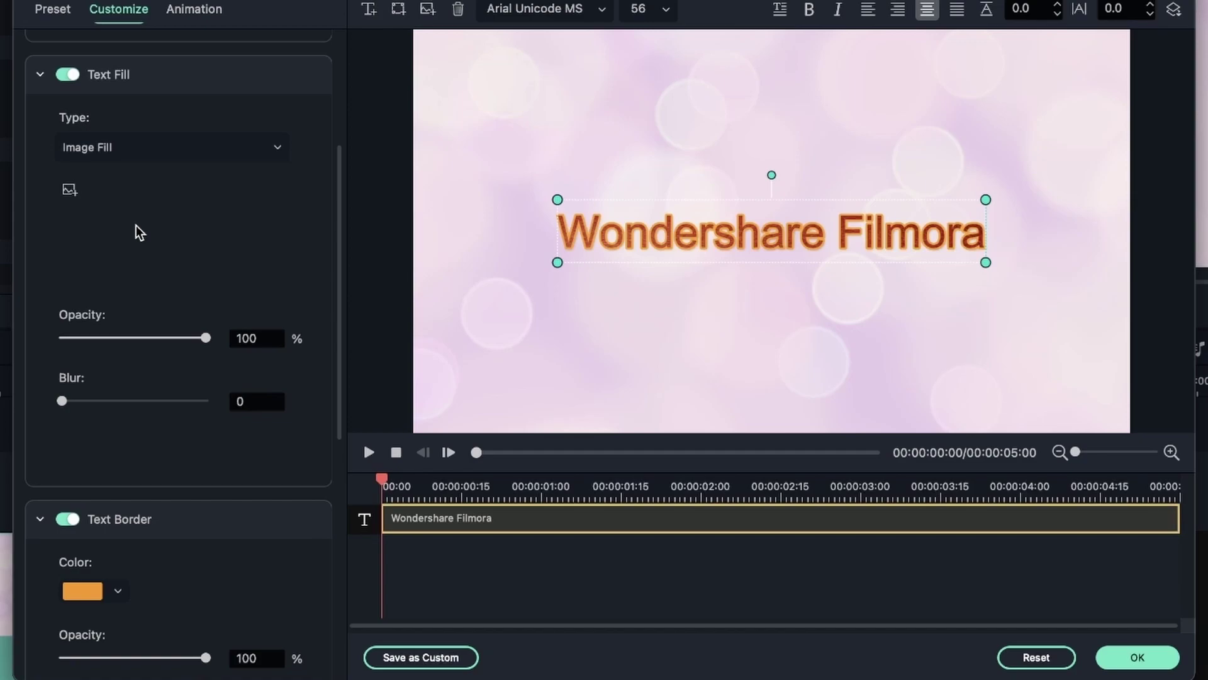
click(75, 188)
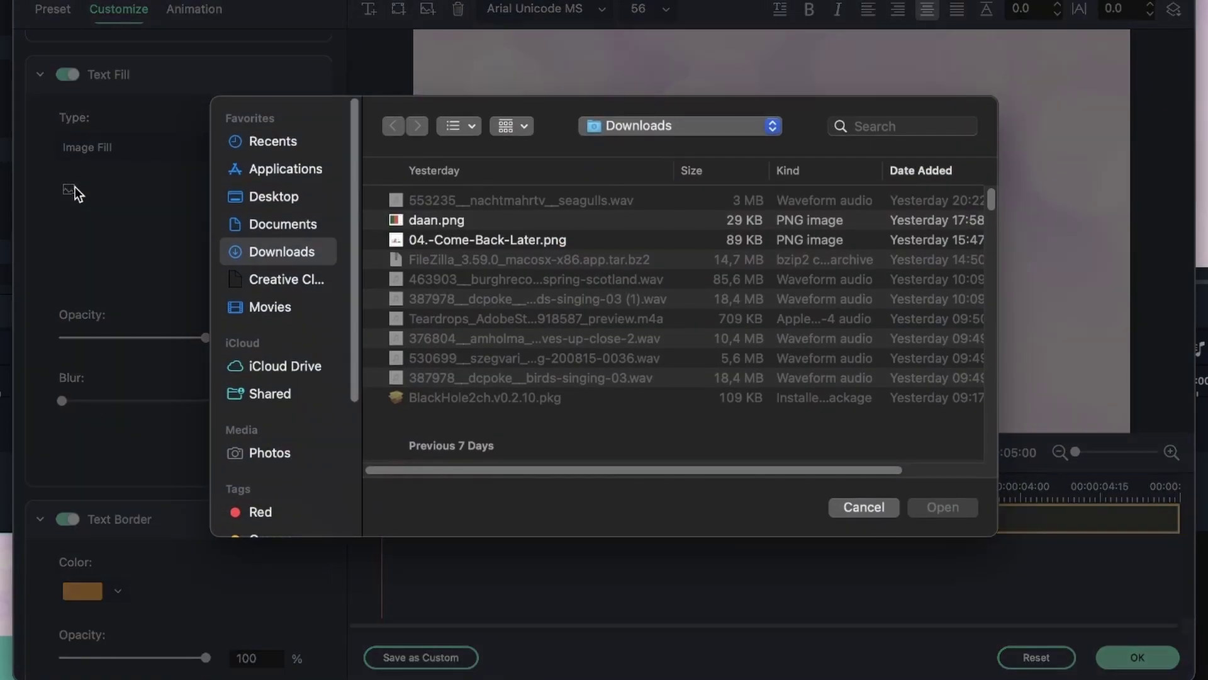
double_click(470, 224)
mouse_move(206, 337)
mouse_down()
mouse_move(66, 337)
mouse_move(208, 338)
mouse_up()
drag(61, 400, 208, 401)
Switch the text fill back to Color Fill, set its colour to red, and reduce the fill blur to 0.
click(219, 148)
click(188, 109)
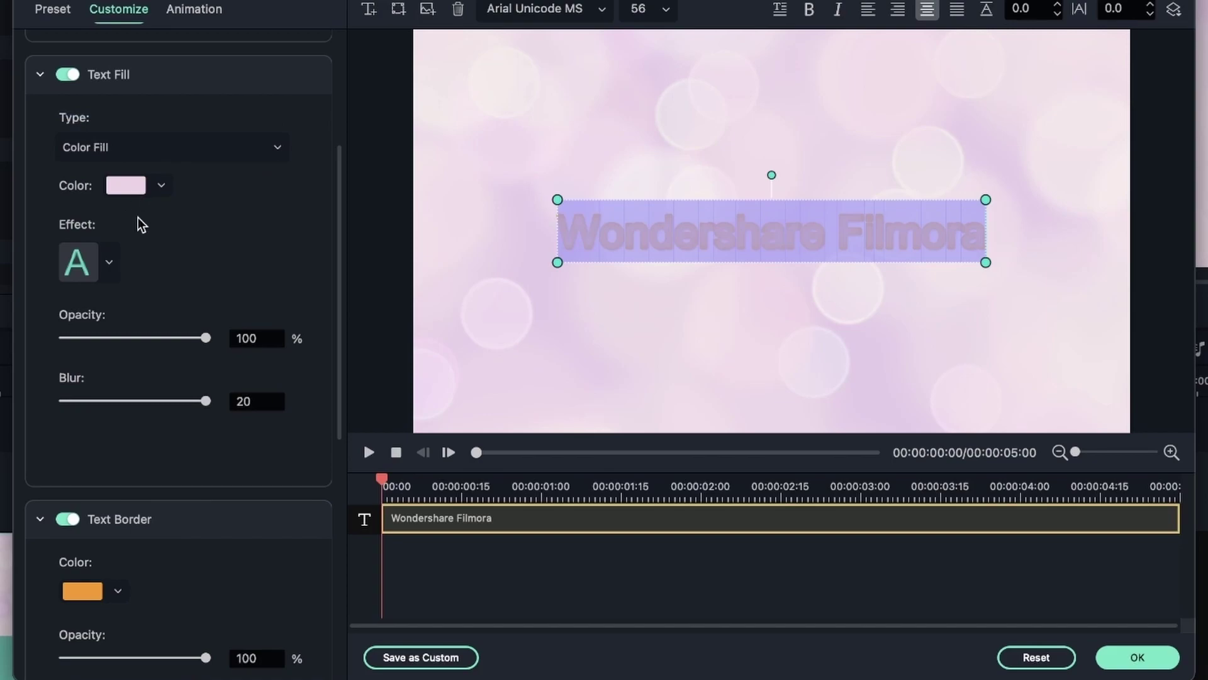
click(126, 187)
drag(255, 346, 302, 351)
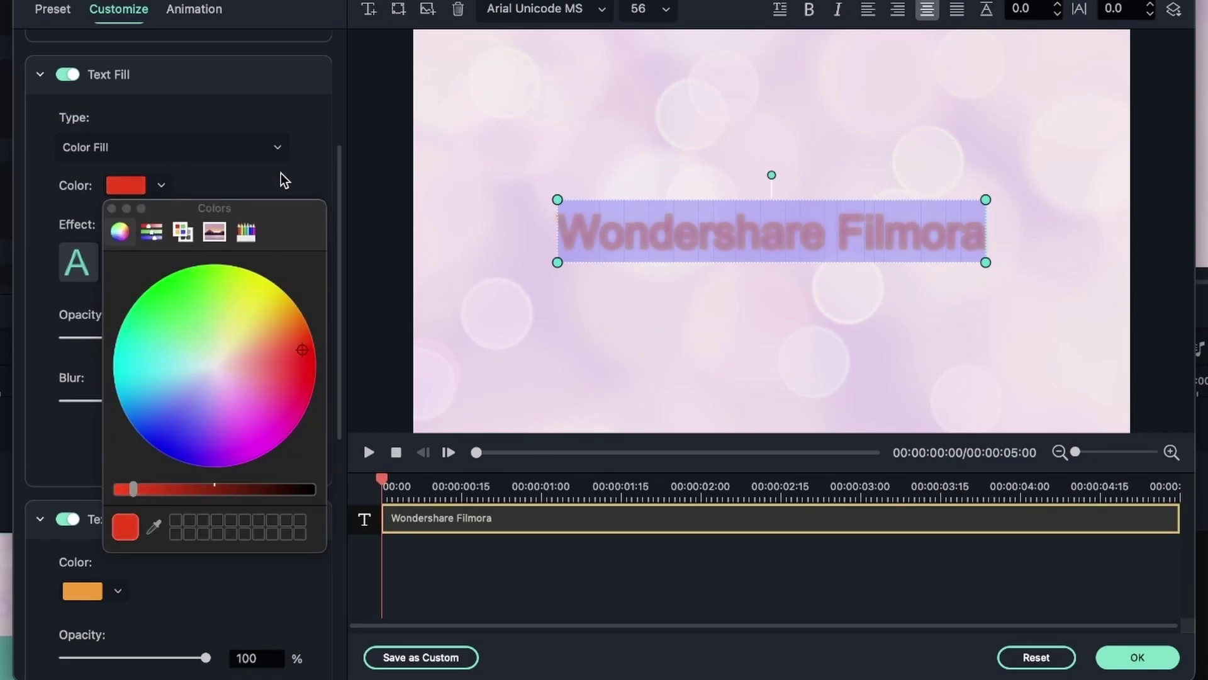
click(111, 209)
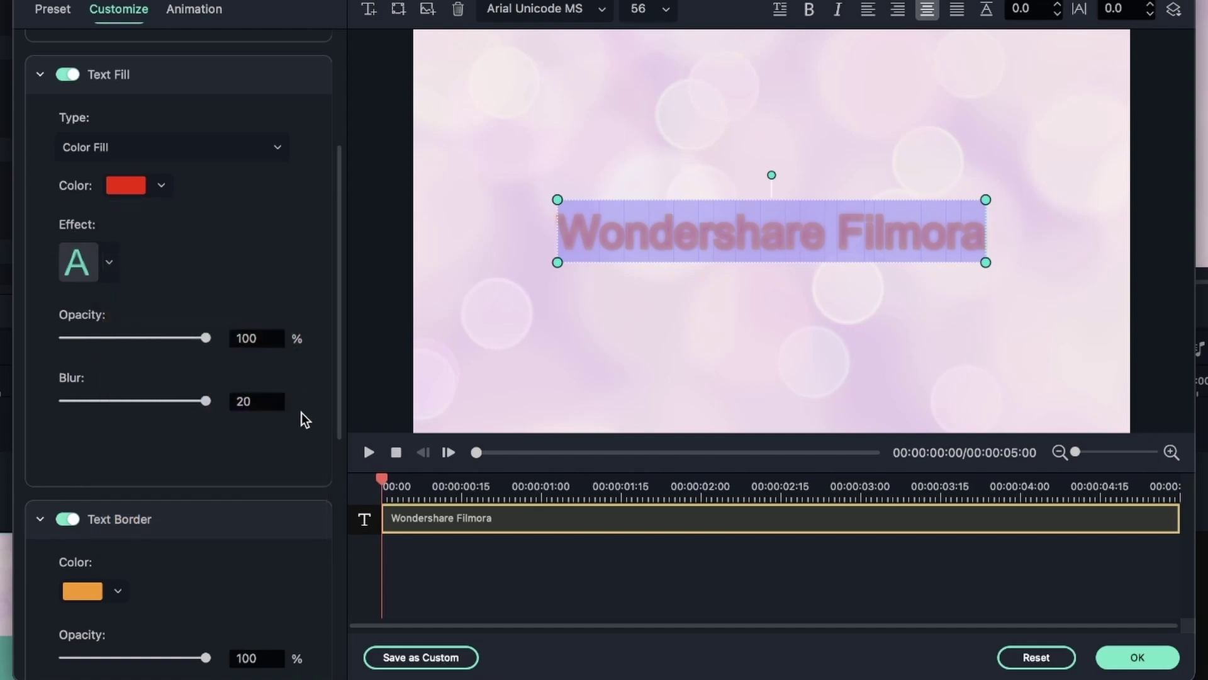
drag(206, 400, 61, 401)
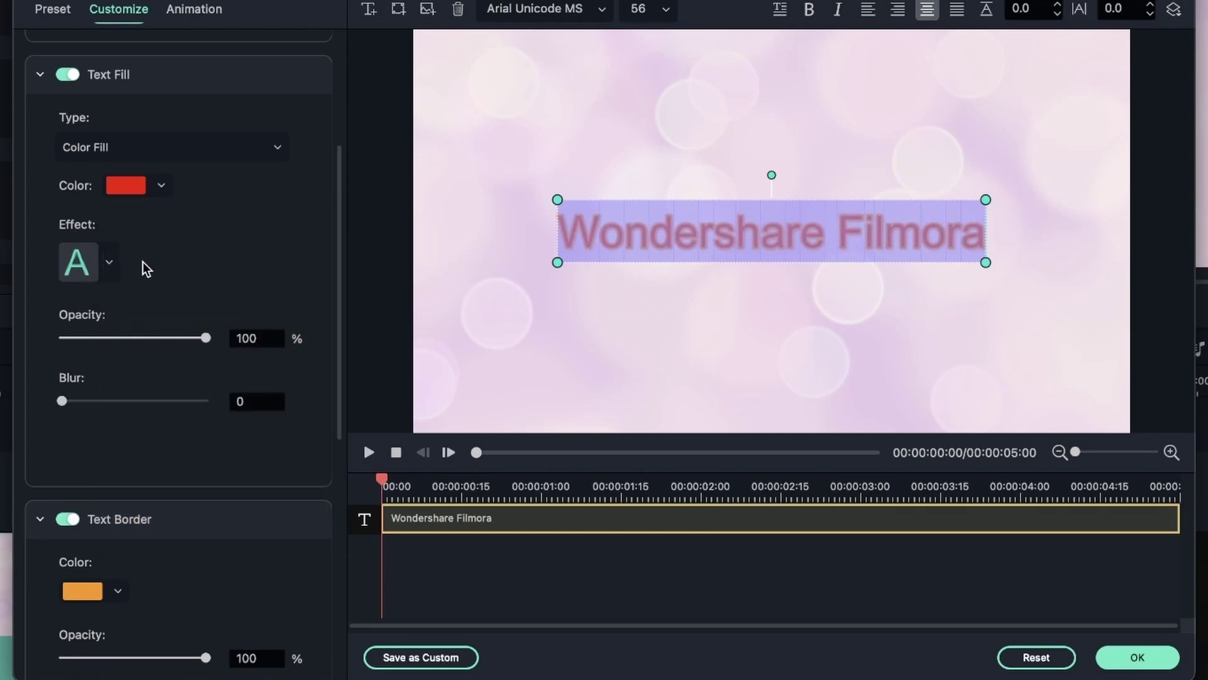
Try several text fill effects on the title, including the faded and outlined letter styles.
click(82, 263)
click(131, 328)
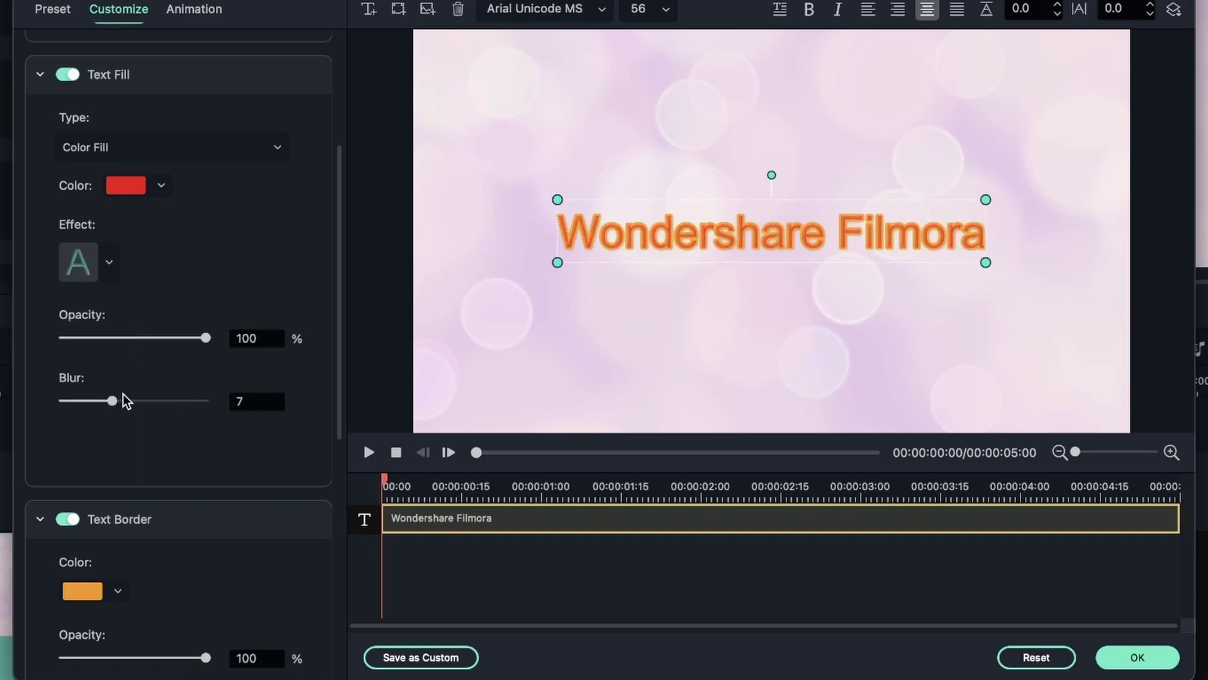
click(112, 275)
click(136, 431)
click(74, 274)
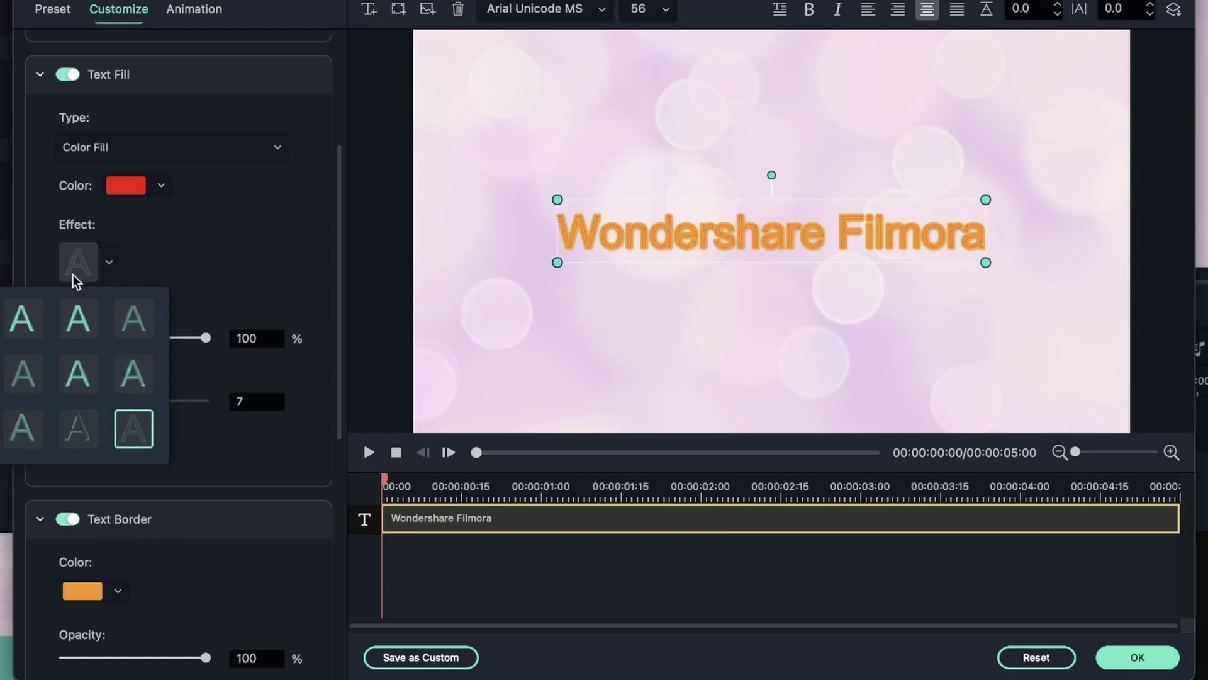
click(75, 425)
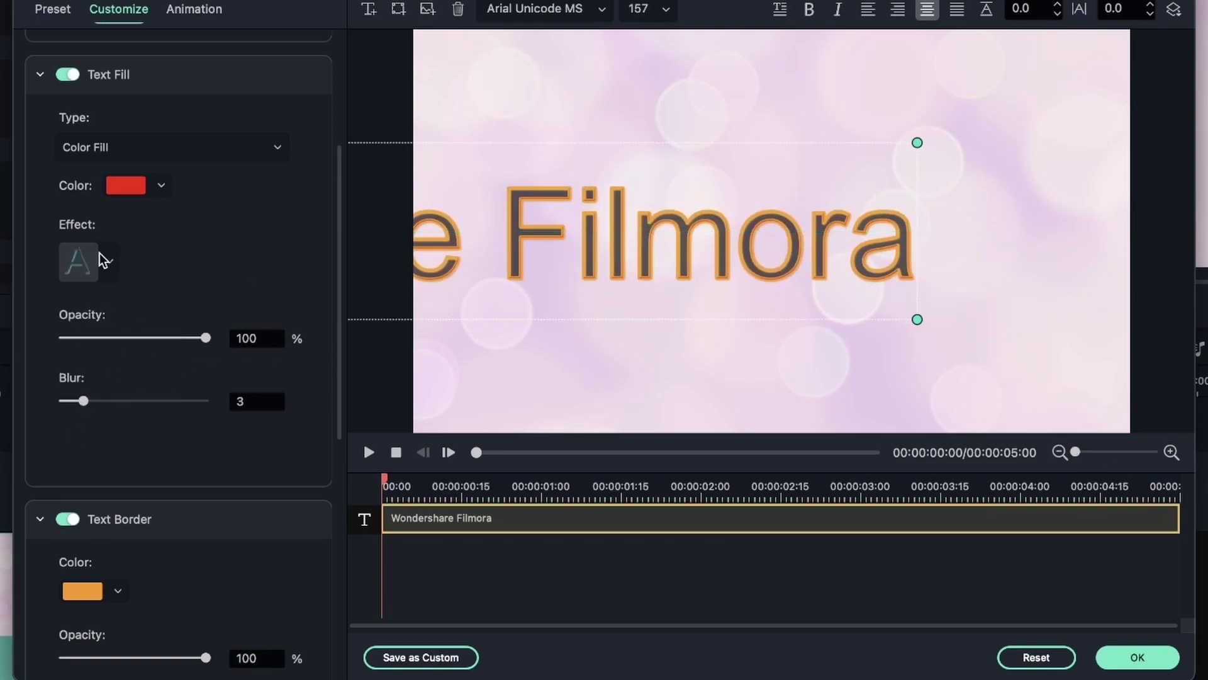
click(101, 257)
click(133, 315)
click(86, 269)
click(21, 420)
click(94, 281)
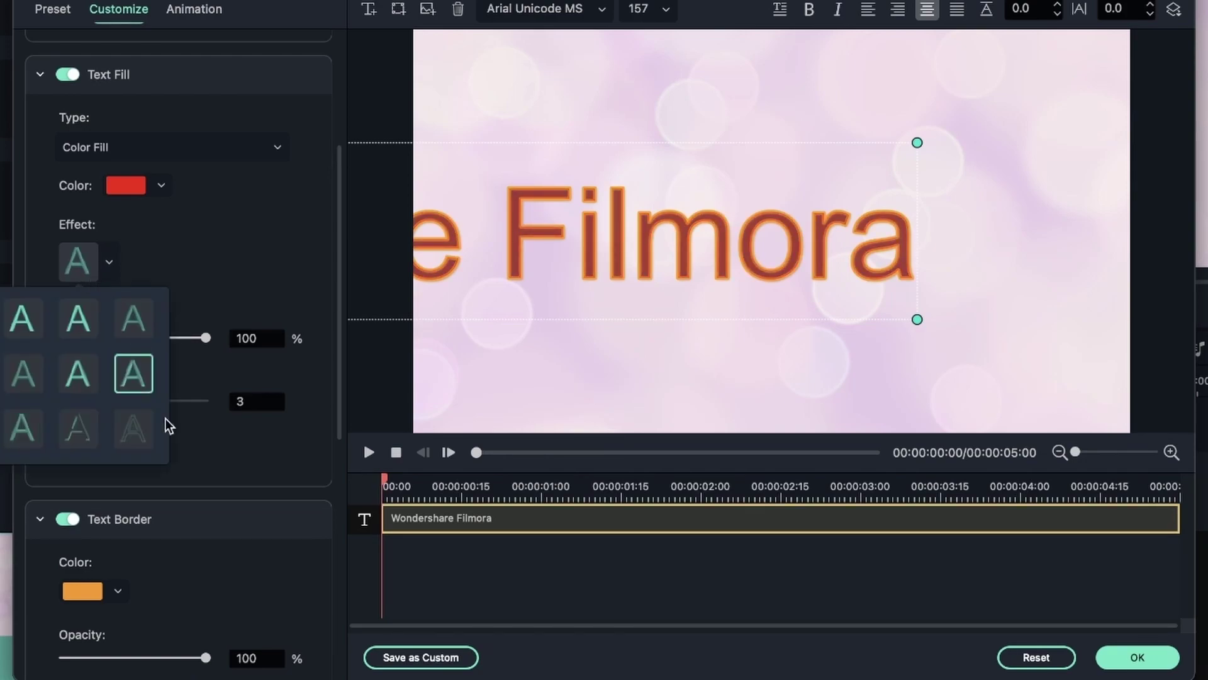
click(132, 427)
Collapse the Text Fill and Input text settings and set the text border colour to bright green.
click(40, 76)
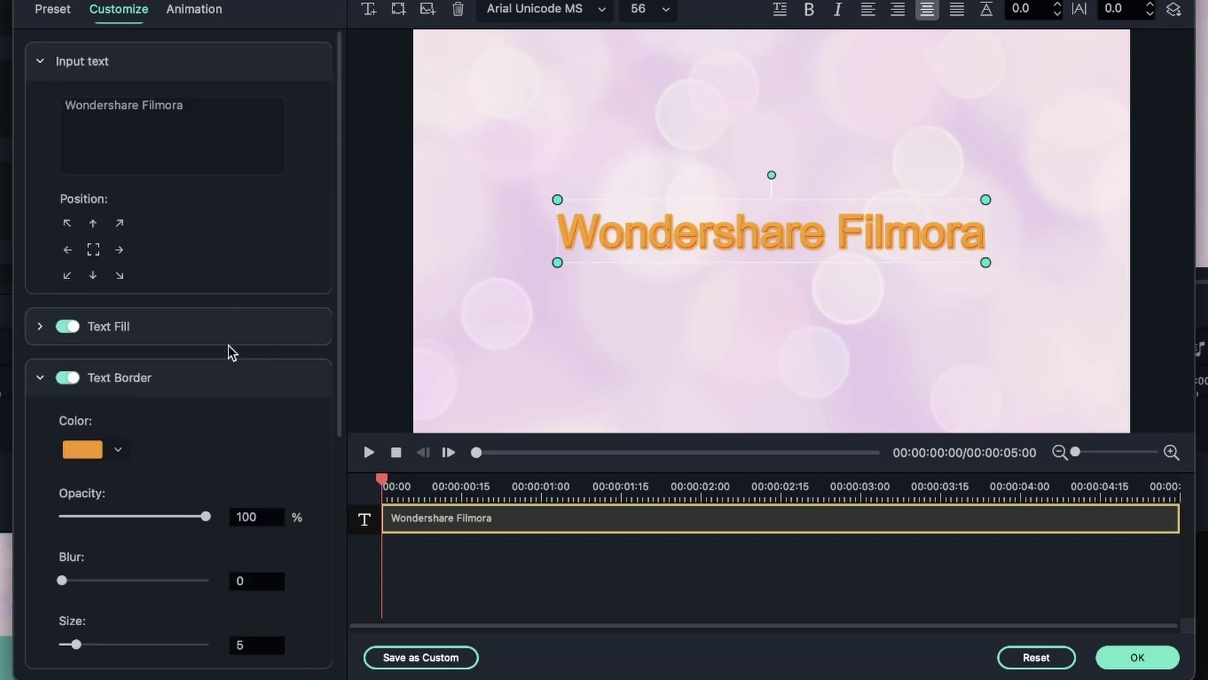
scroll(135, 369, down, 2)
scroll(94, 270, up, 2)
click(39, 61)
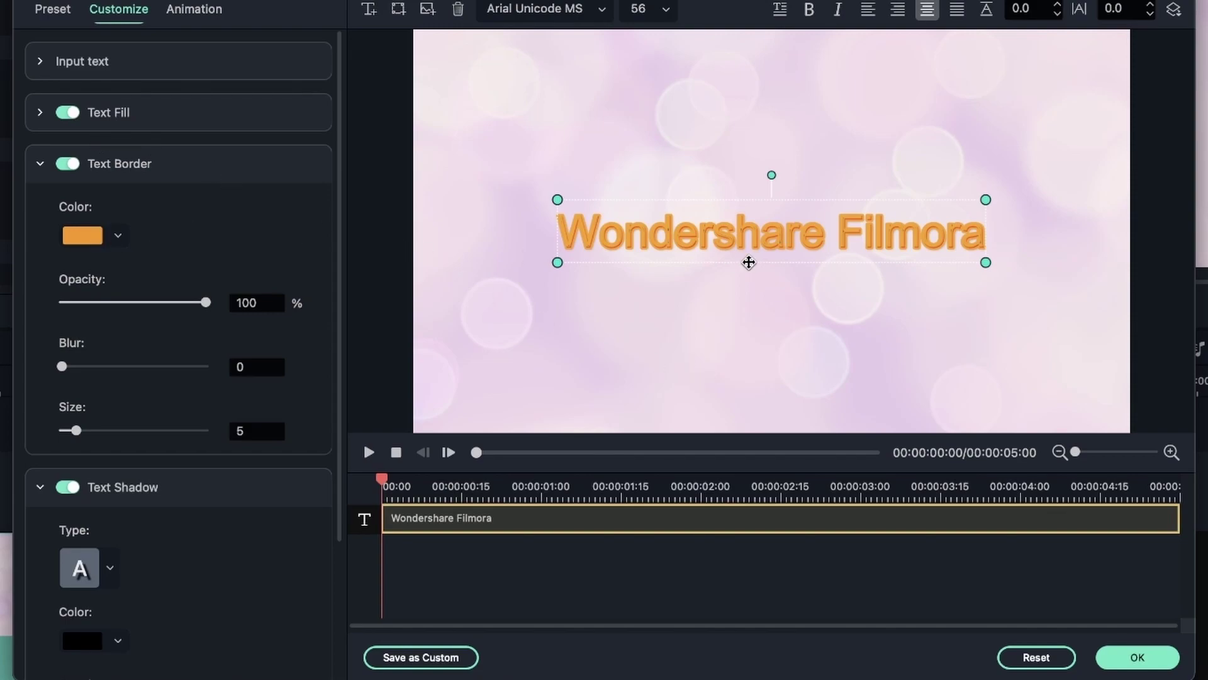
click(90, 234)
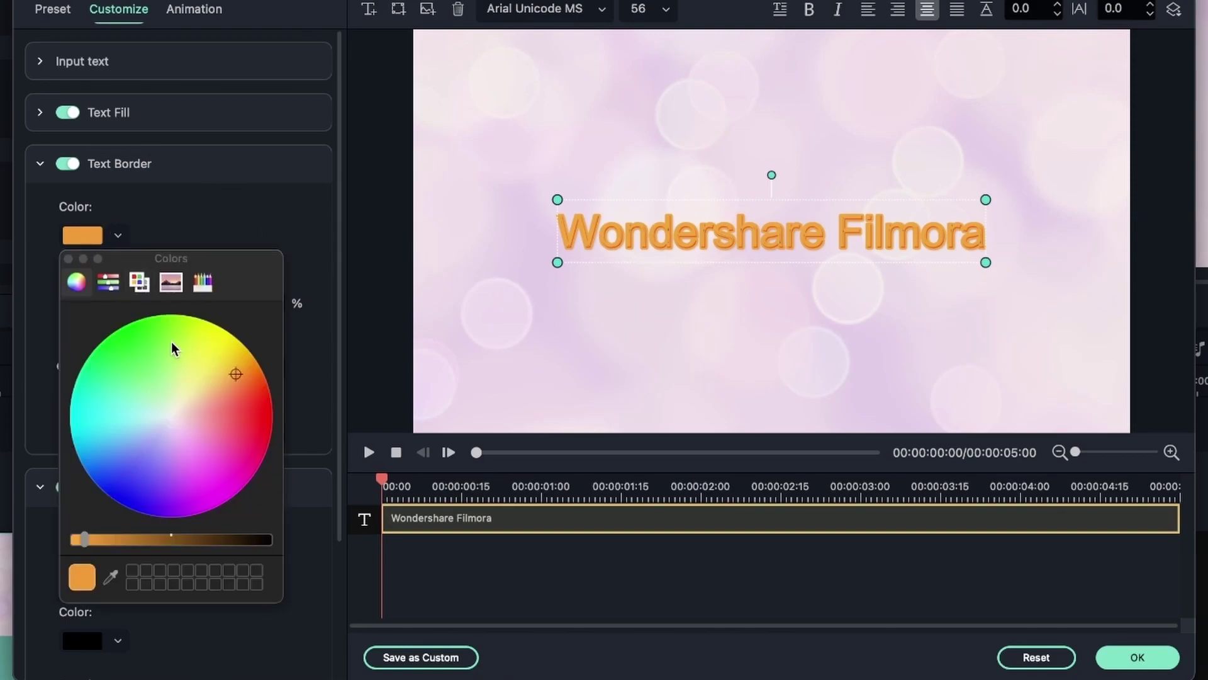
drag(166, 341, 104, 374)
click(69, 258)
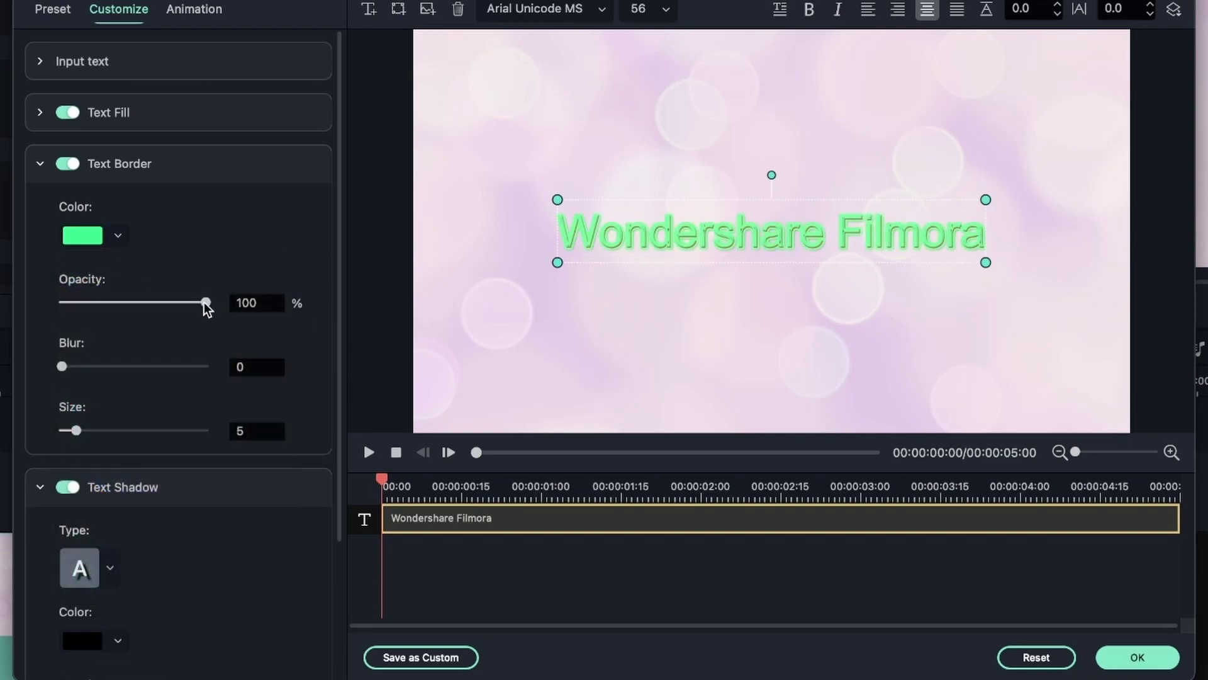
Lower the text border opacity to 0% and set the text fill effect back to the first, solid style.
drag(204, 303, 6, 311)
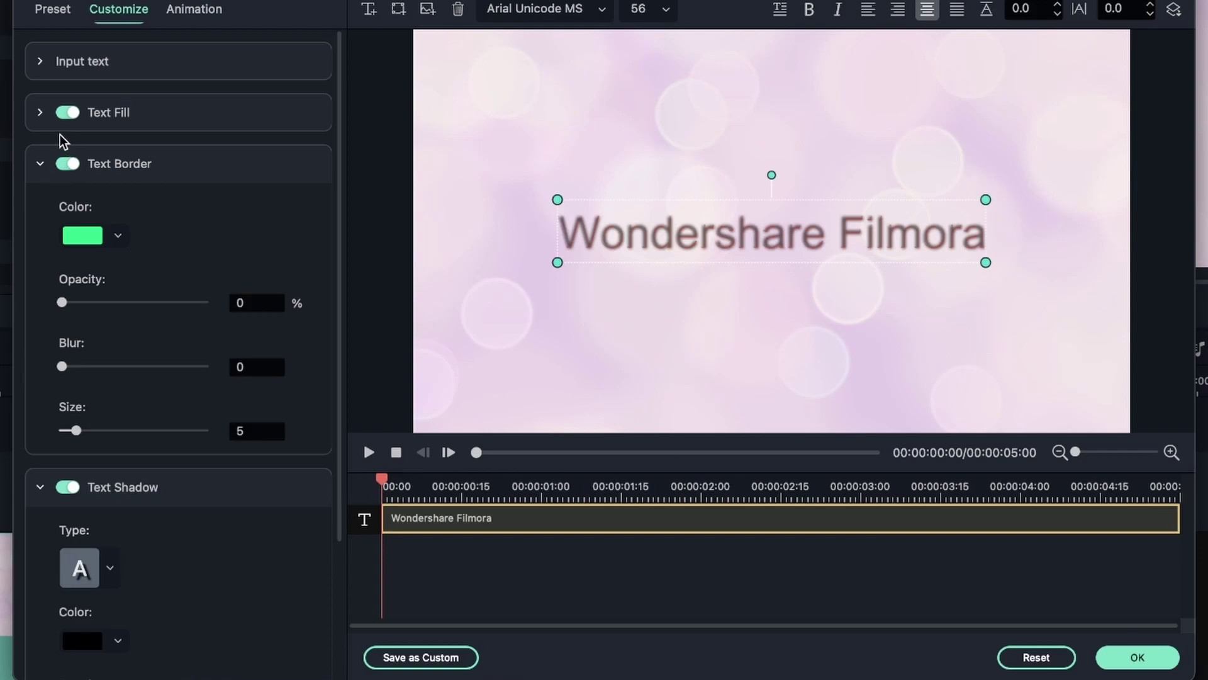
click(39, 112)
scroll(107, 175, up, 5)
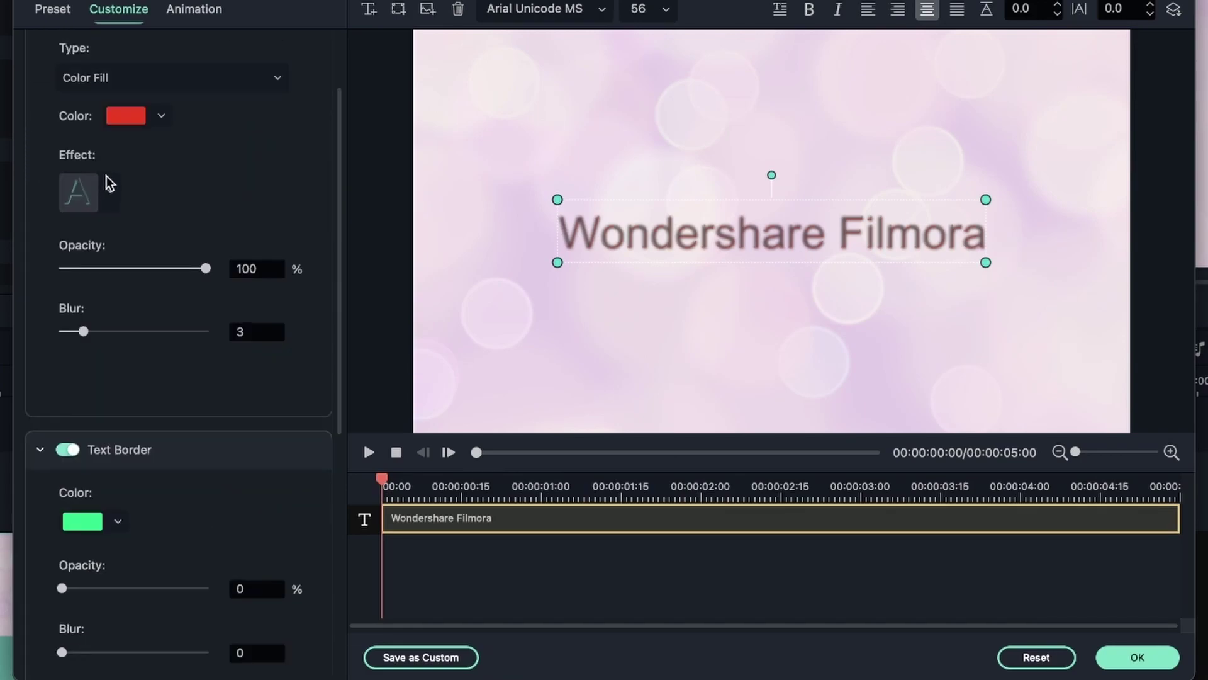
scroll(95, 183, up, 1)
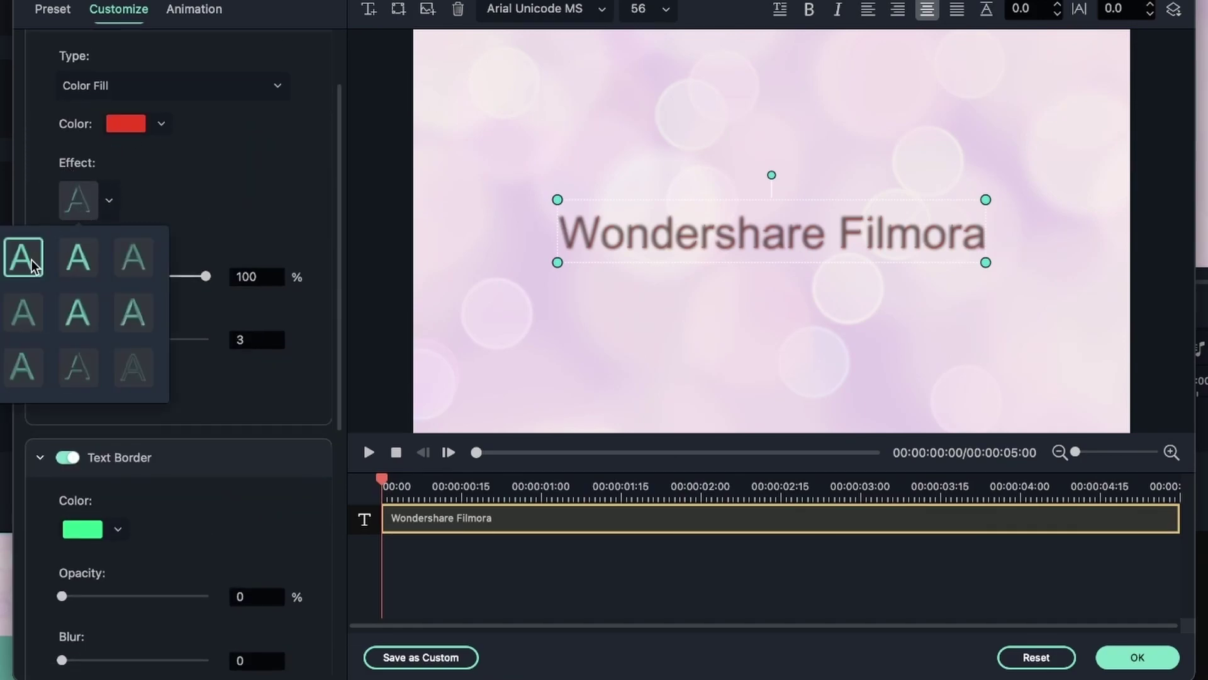
click(24, 258)
scroll(103, 211, up, 3)
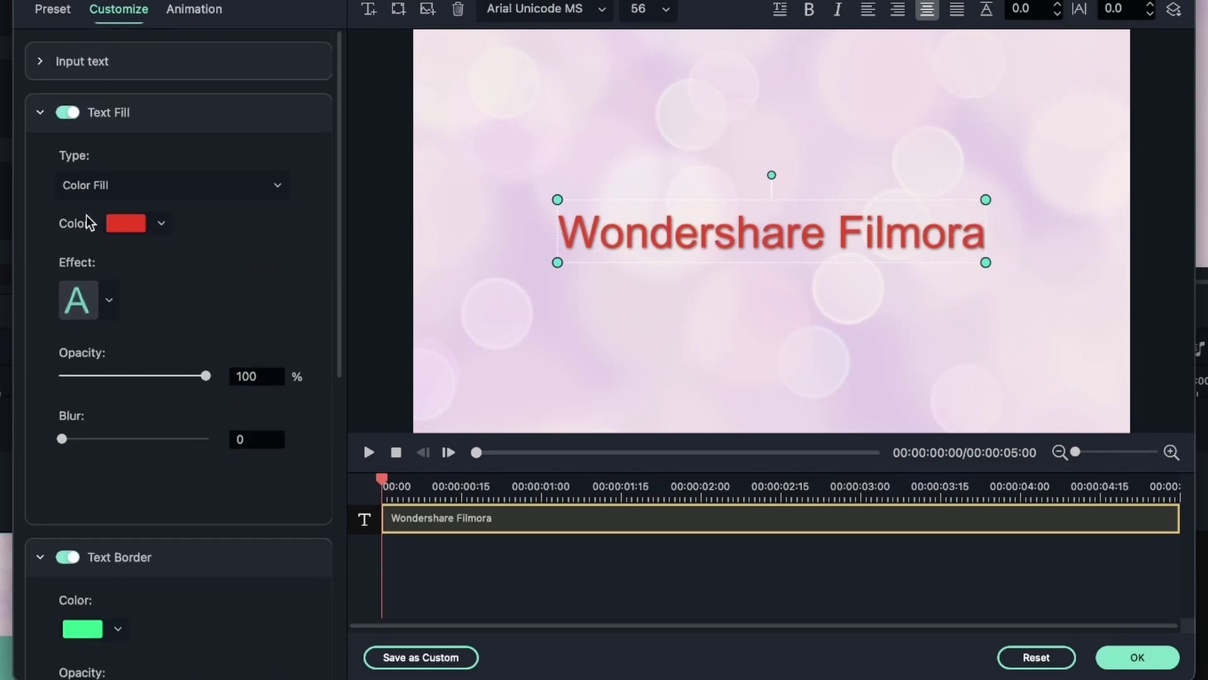
Raise the green border's opacity to full, adjust its blur and reduce its size, then collapse the border settings.
click(42, 114)
drag(61, 306, 289, 303)
drag(67, 367, 95, 366)
mouse_move(78, 434)
mouse_down()
mouse_move(345, 432)
mouse_move(111, 425)
mouse_move(64, 431)
mouse_move(291, 432)
mouse_move(40, 440)
mouse_move(310, 432)
mouse_move(69, 432)
mouse_up()
click(100, 164)
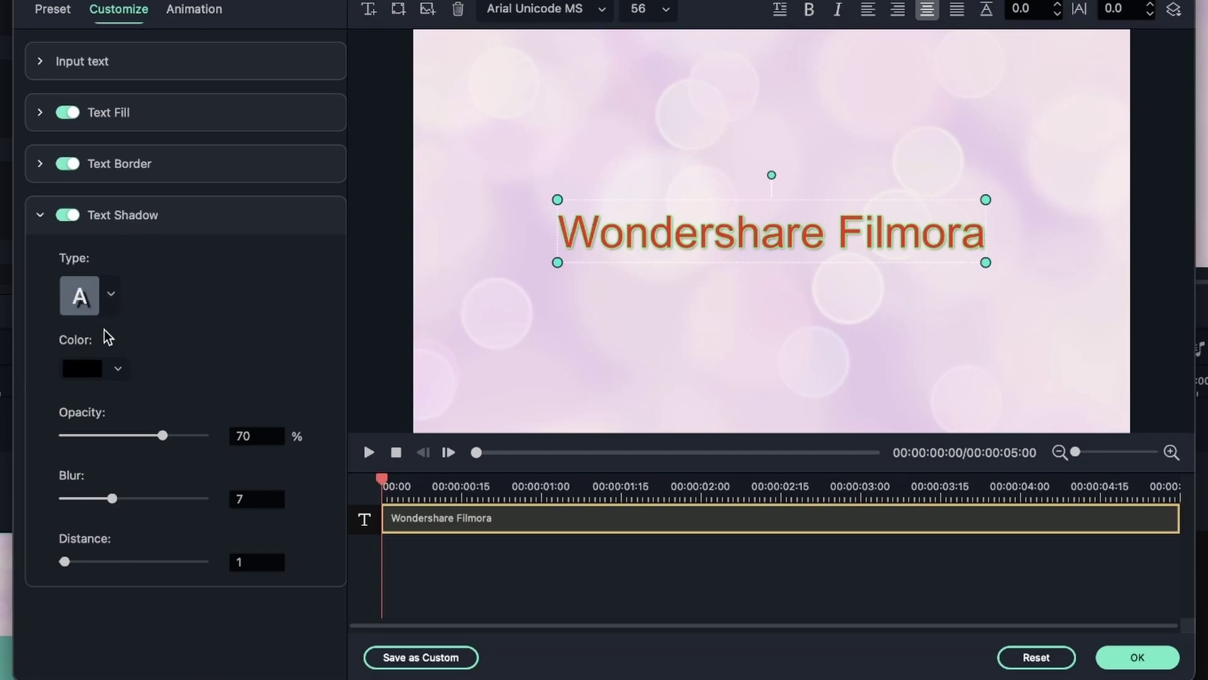
Try several text shadow types, finishing with the flipped, slanted shadow beneath the letters.
click(83, 295)
click(76, 356)
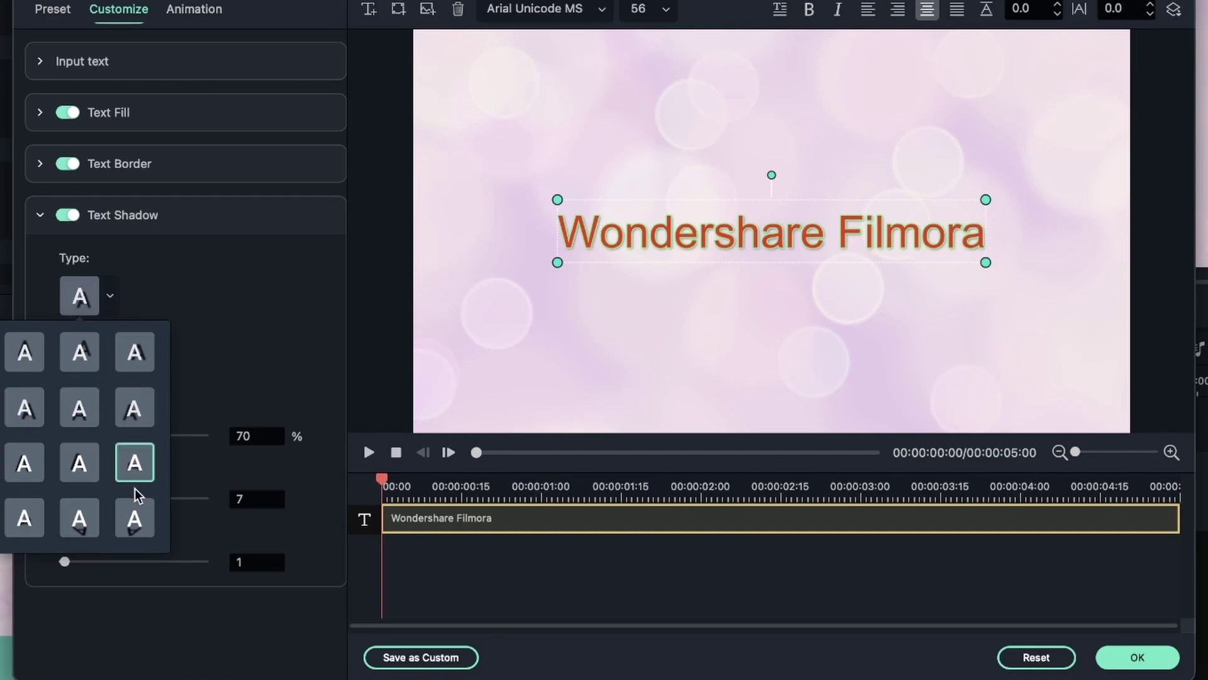
click(88, 468)
click(86, 520)
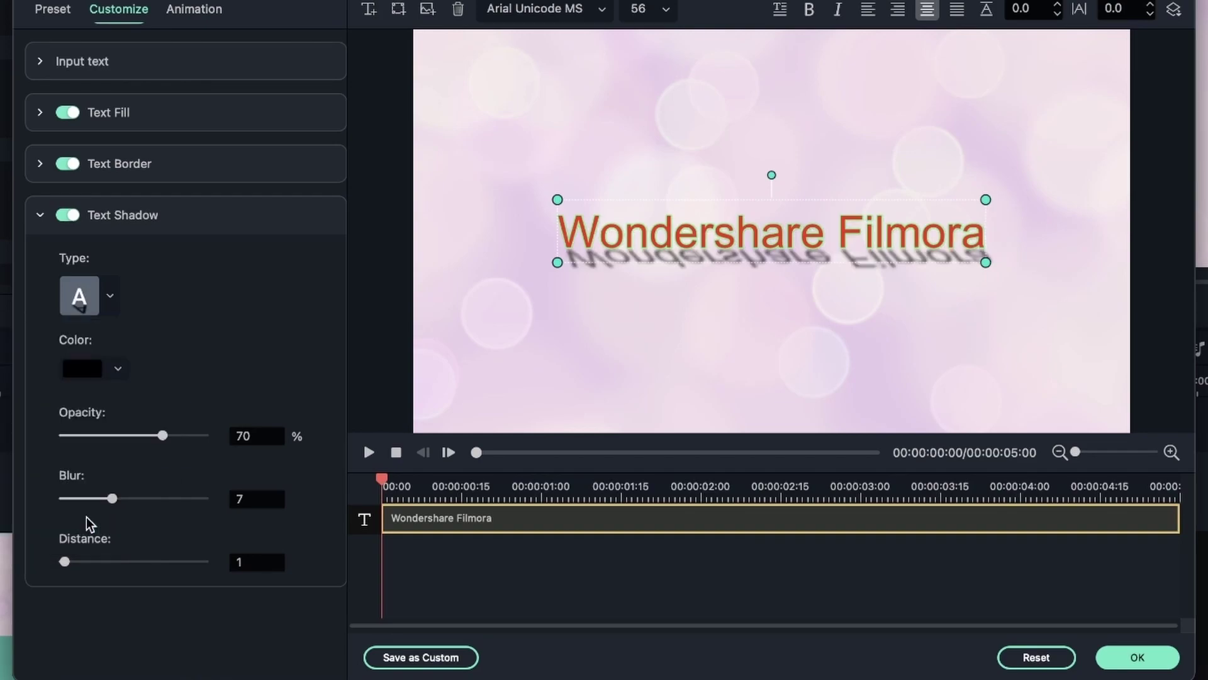
Try a series of text shadow types on the title, finishing with the shadow offset up and to the right of the letters.
click(86, 290)
click(135, 520)
click(76, 297)
click(80, 365)
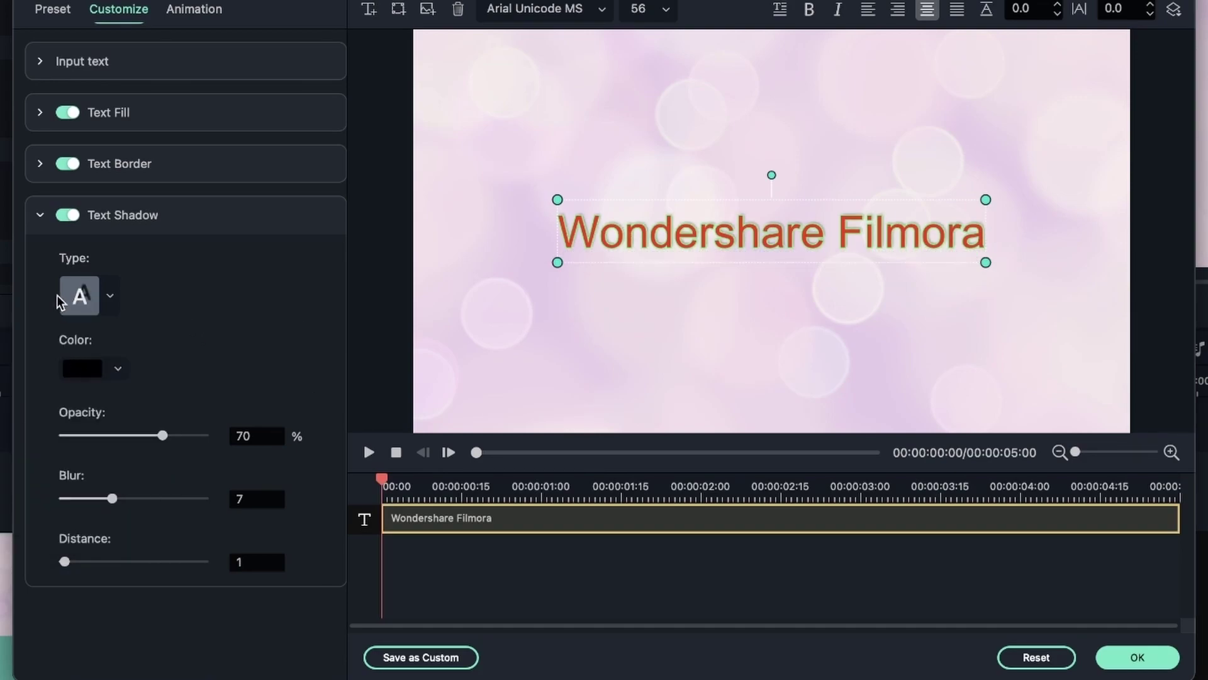
click(79, 294)
click(135, 354)
click(80, 301)
click(25, 464)
click(78, 299)
click(37, 476)
click(79, 296)
click(92, 499)
click(87, 309)
click(85, 467)
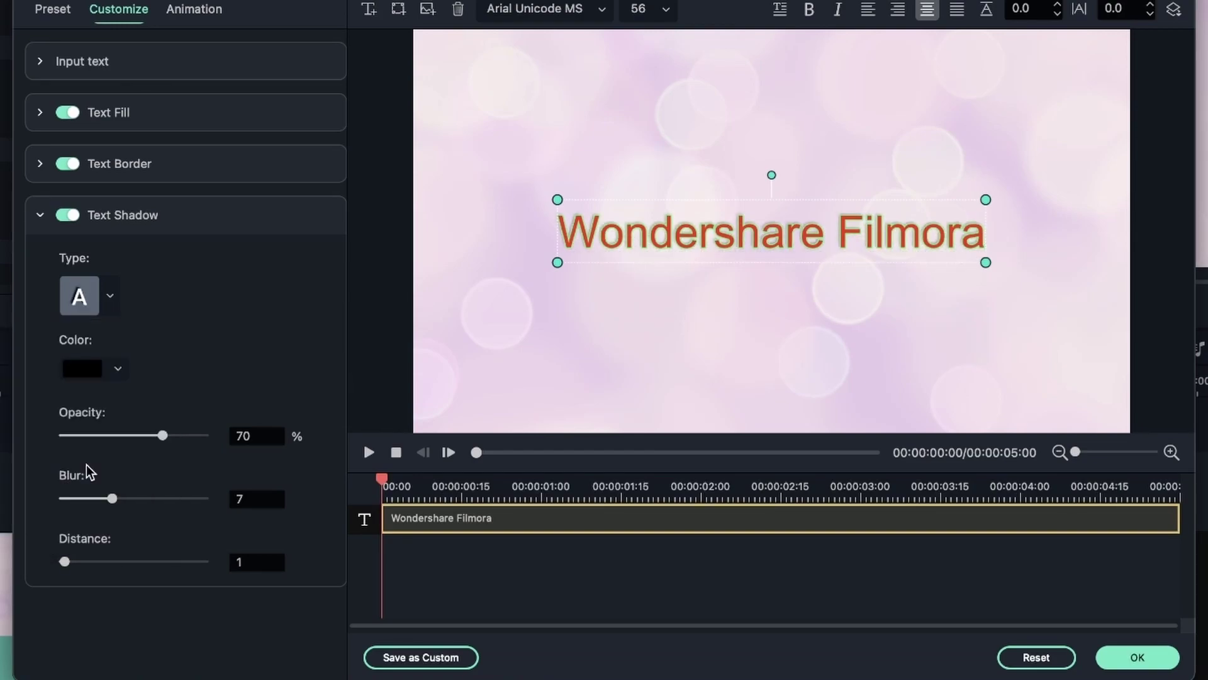
click(89, 308)
click(81, 407)
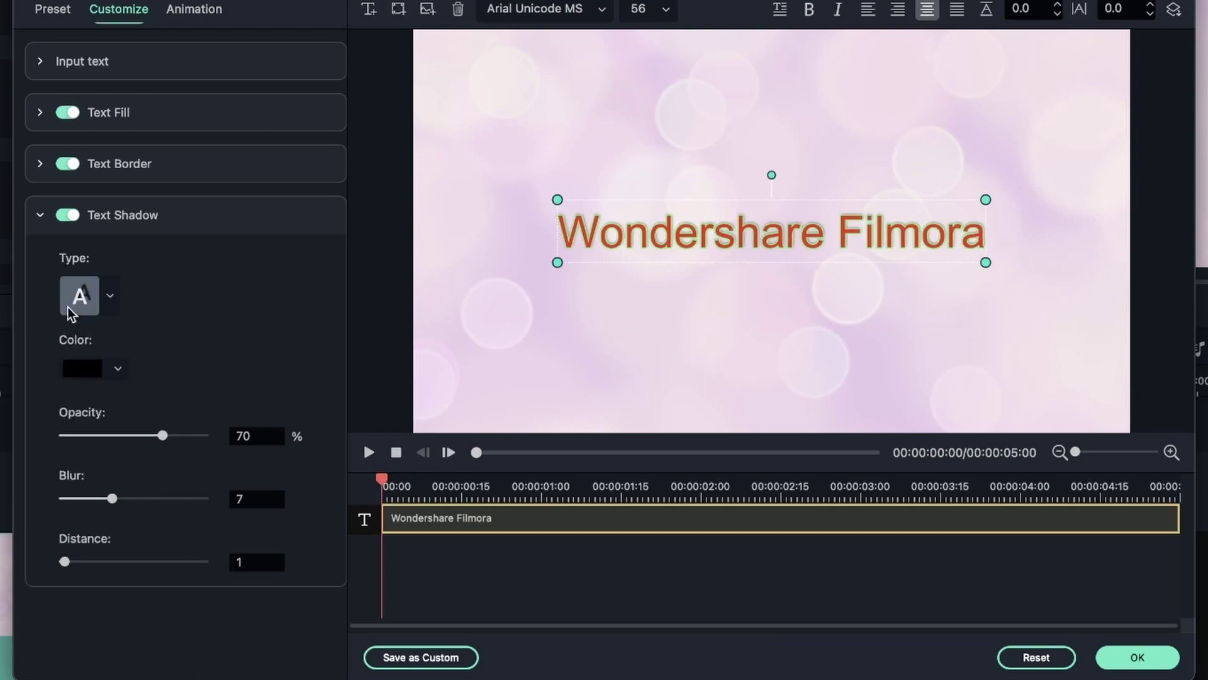
Set the text shadow's distance to 32, opacity to 100% and blur to 4, leaving its colour black.
click(115, 373)
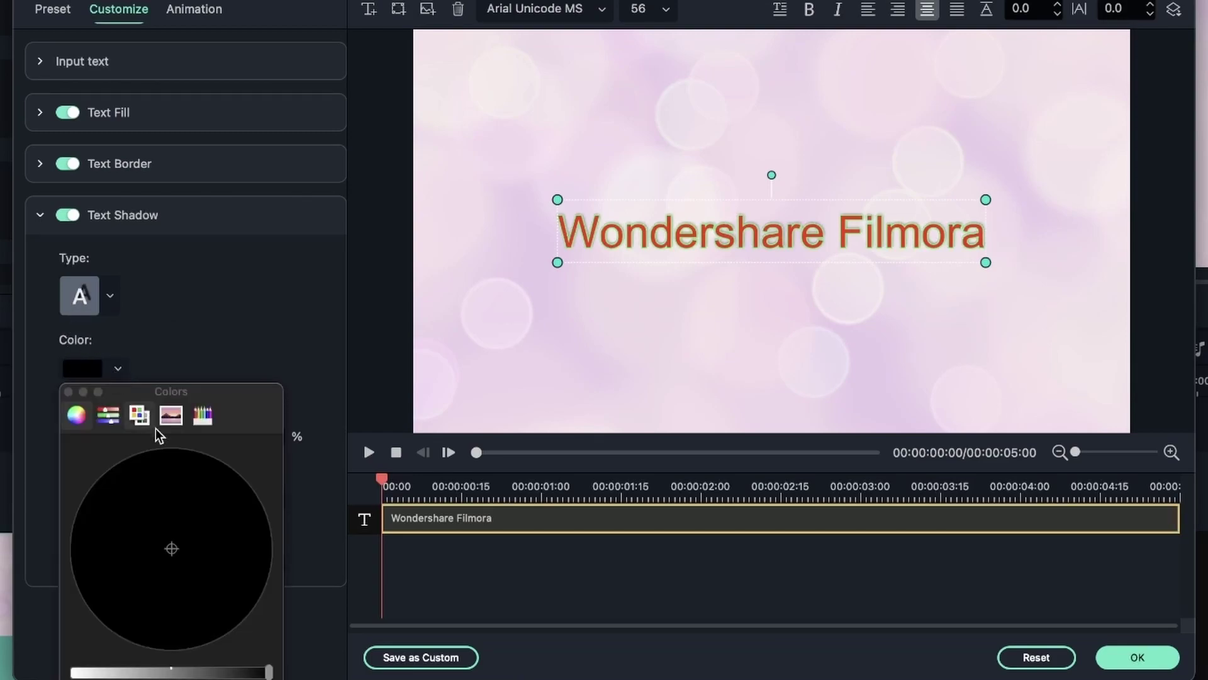
click(69, 392)
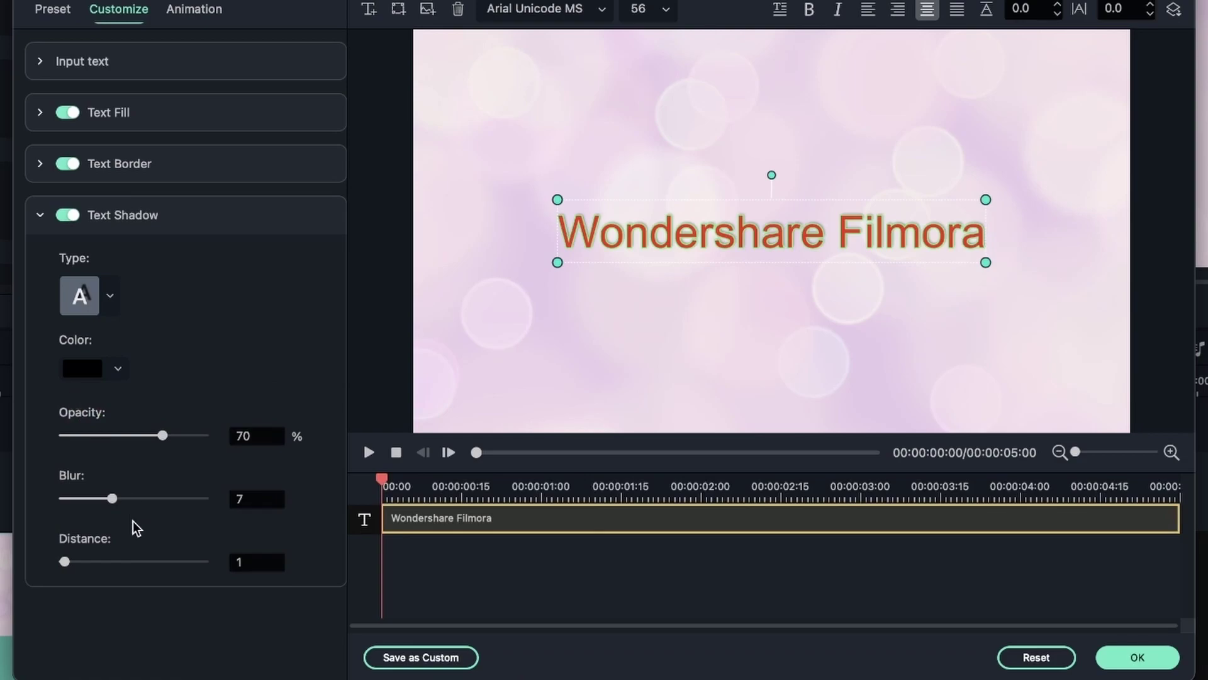
drag(64, 562, 155, 562)
drag(120, 507, 163, 502)
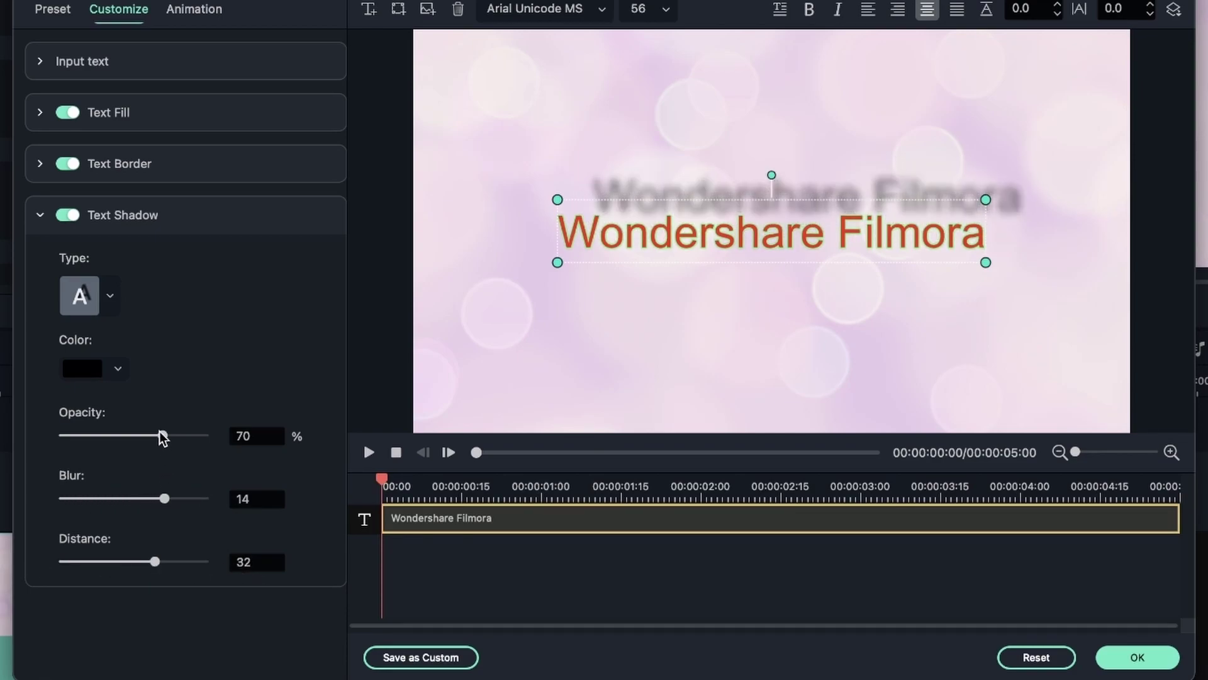
drag(165, 433, 280, 456)
drag(113, 502, 97, 500)
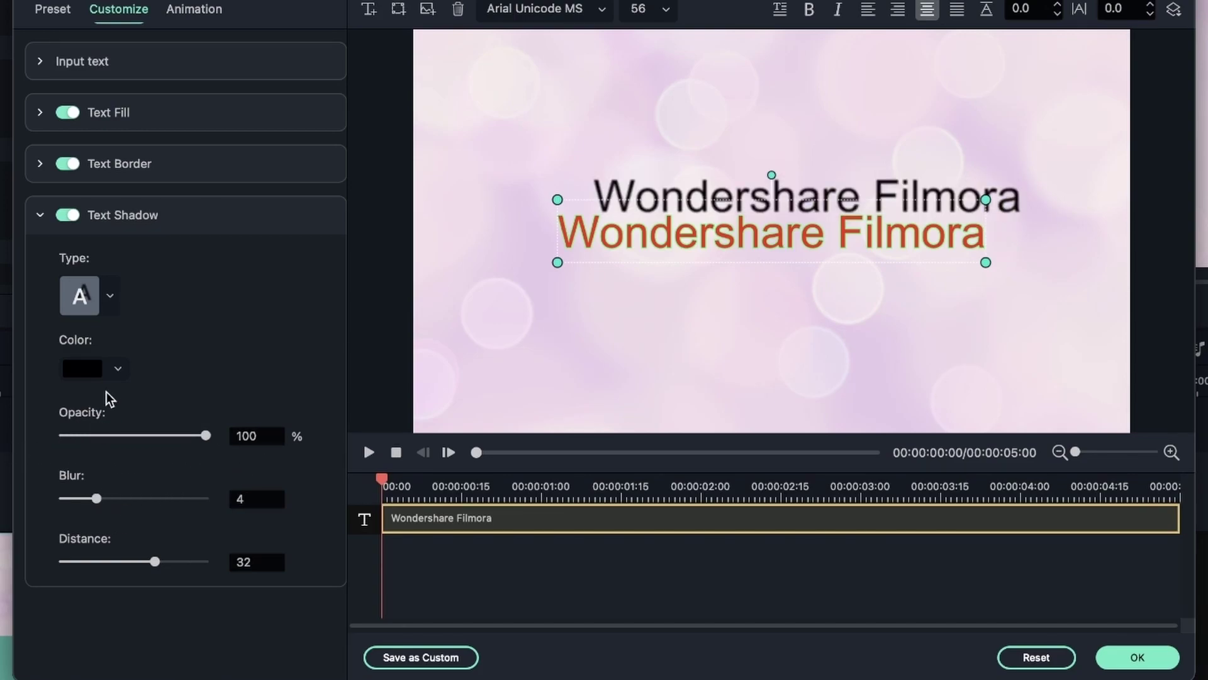
Colour the text shadow bright green and try flipped and offset shadow types, finishing with the one shifted directly left.
click(89, 370)
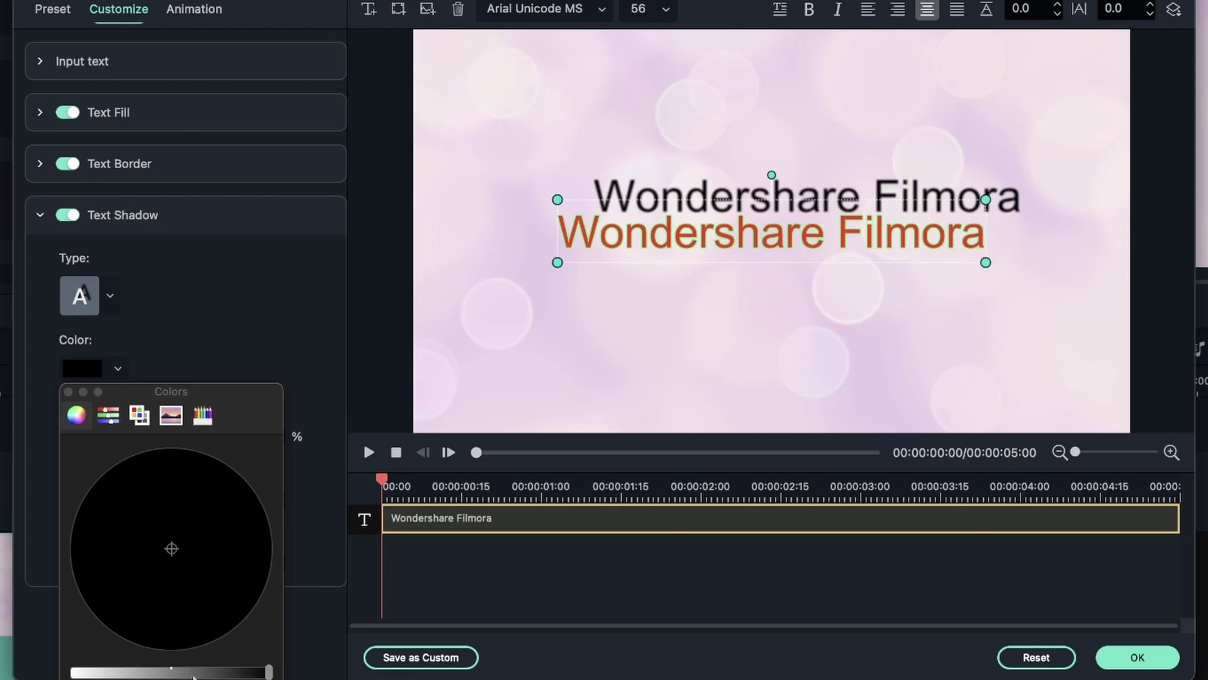
drag(269, 672, 123, 673)
drag(189, 603, 161, 635)
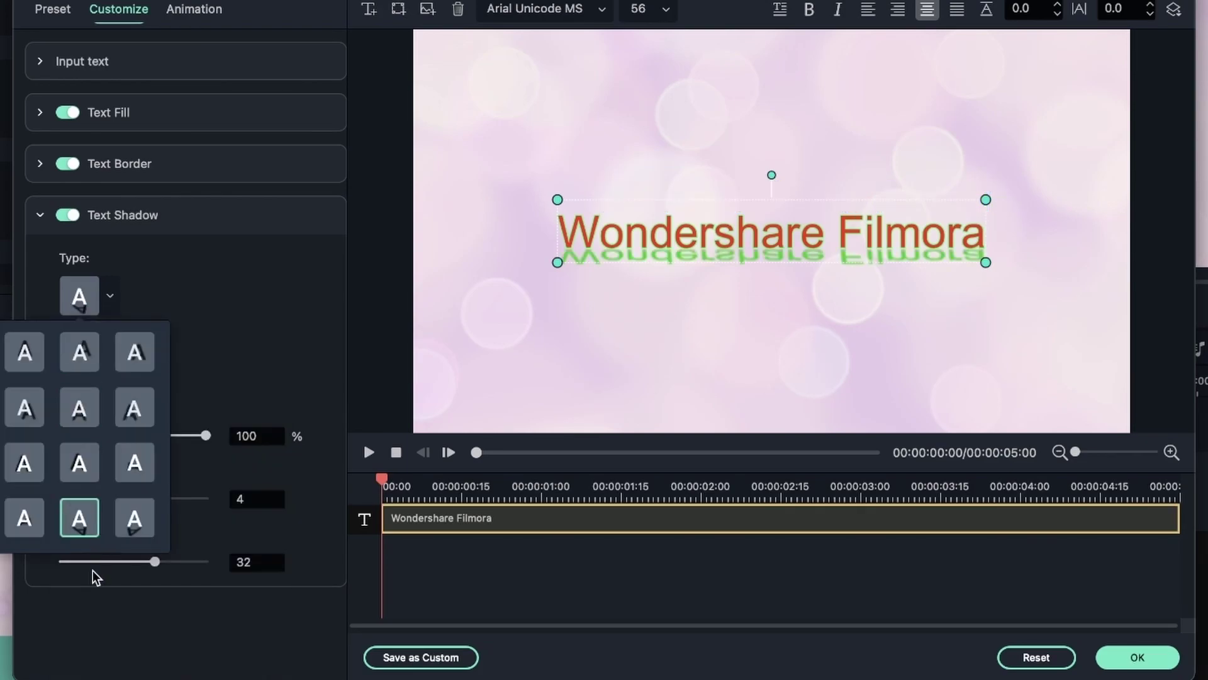
click(31, 532)
click(77, 309)
click(28, 470)
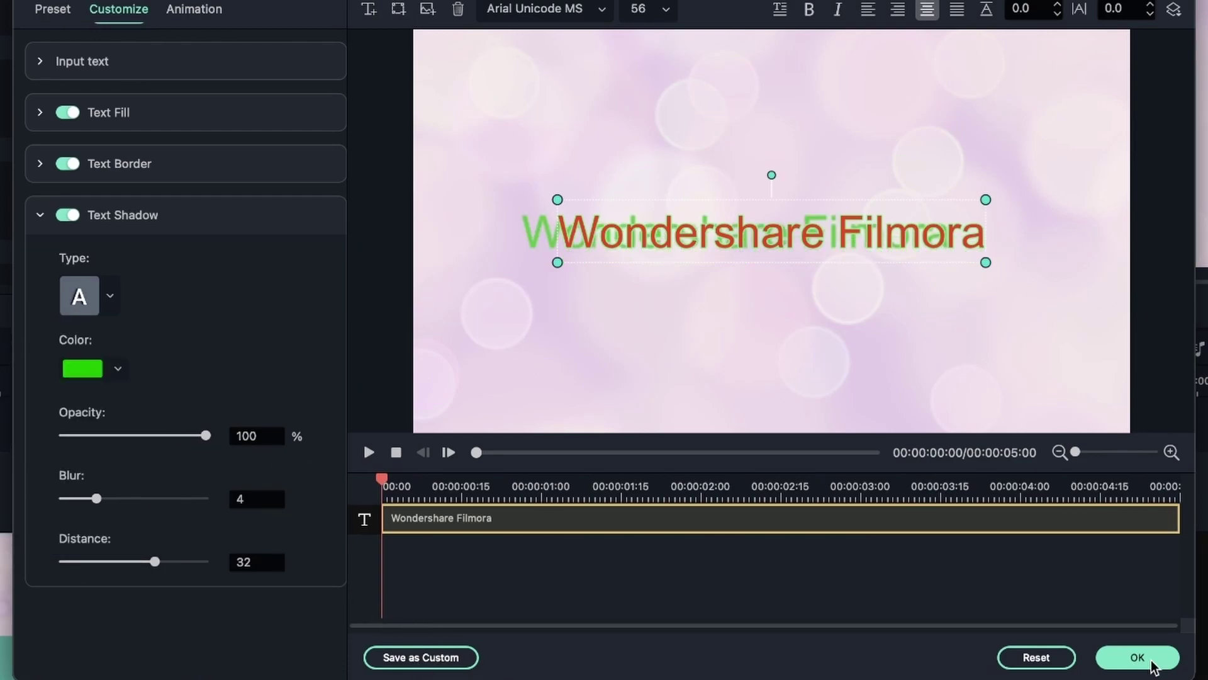
Reset the title to its original settings and try the Cinema style, Type Writer and Wavy style animations.
click(1035, 657)
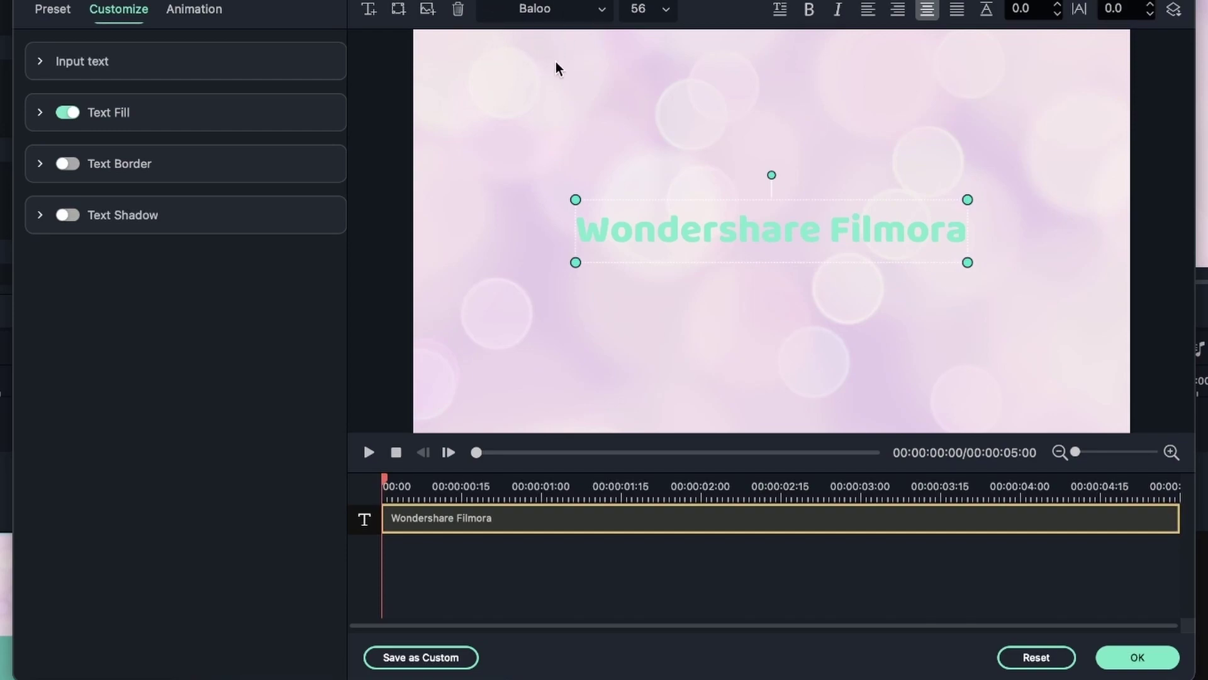
click(189, 13)
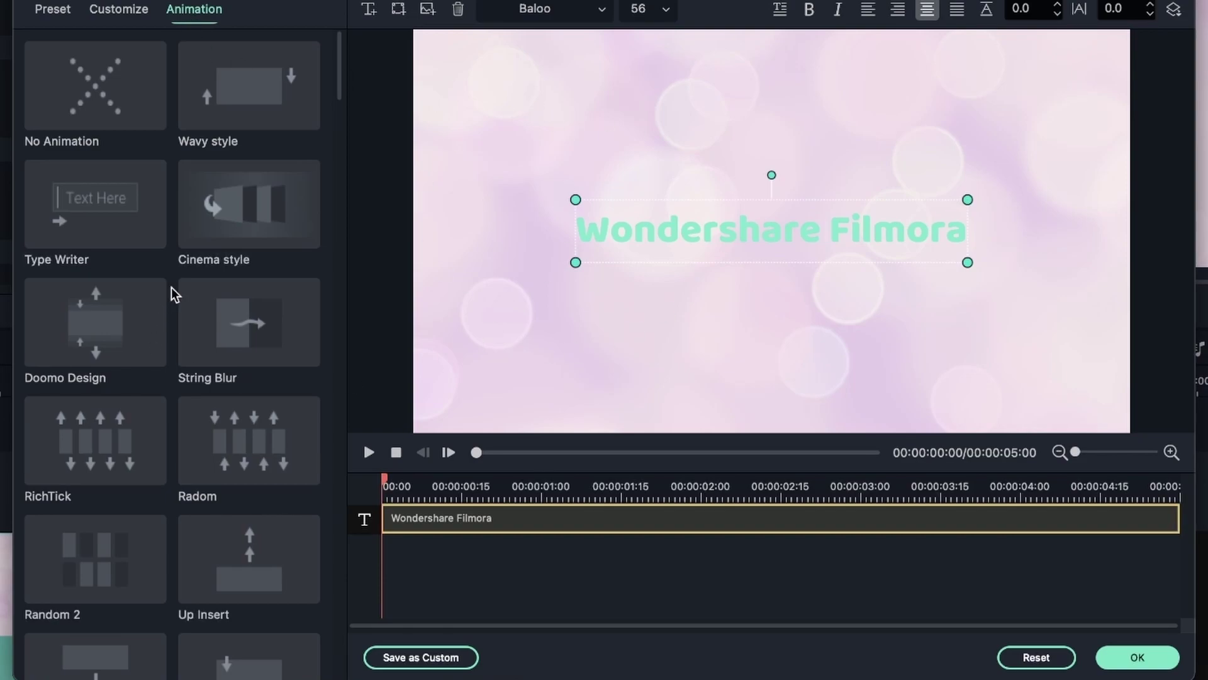
click(264, 224)
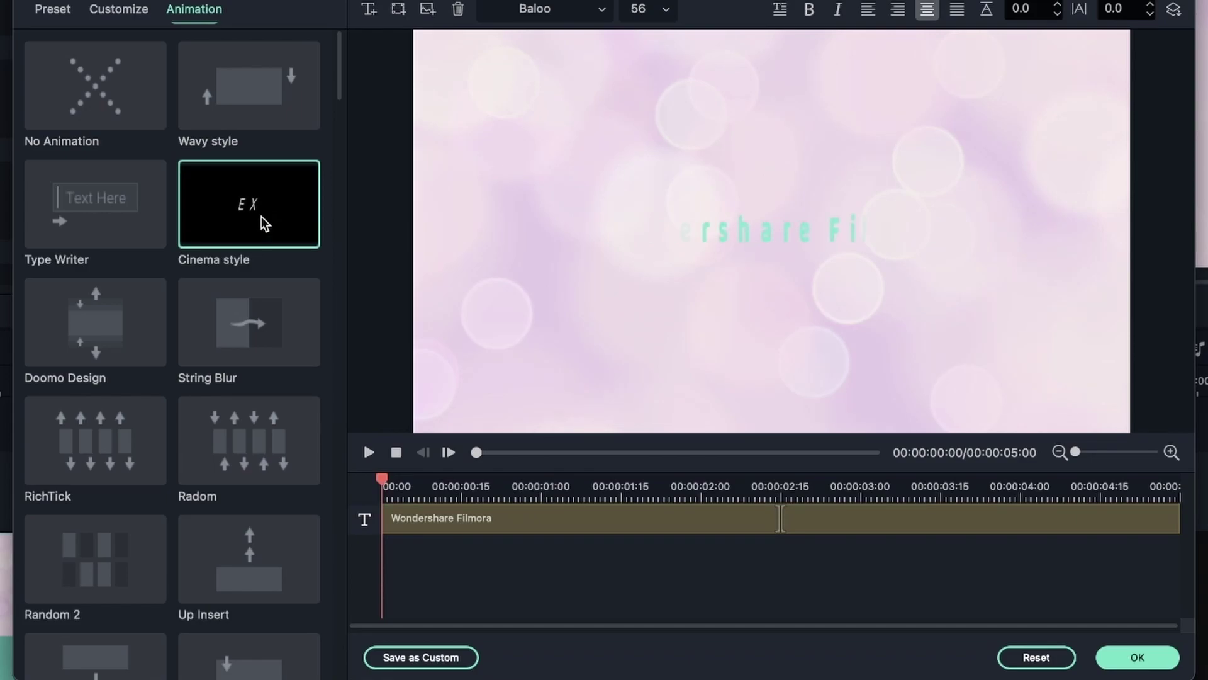
click(51, 212)
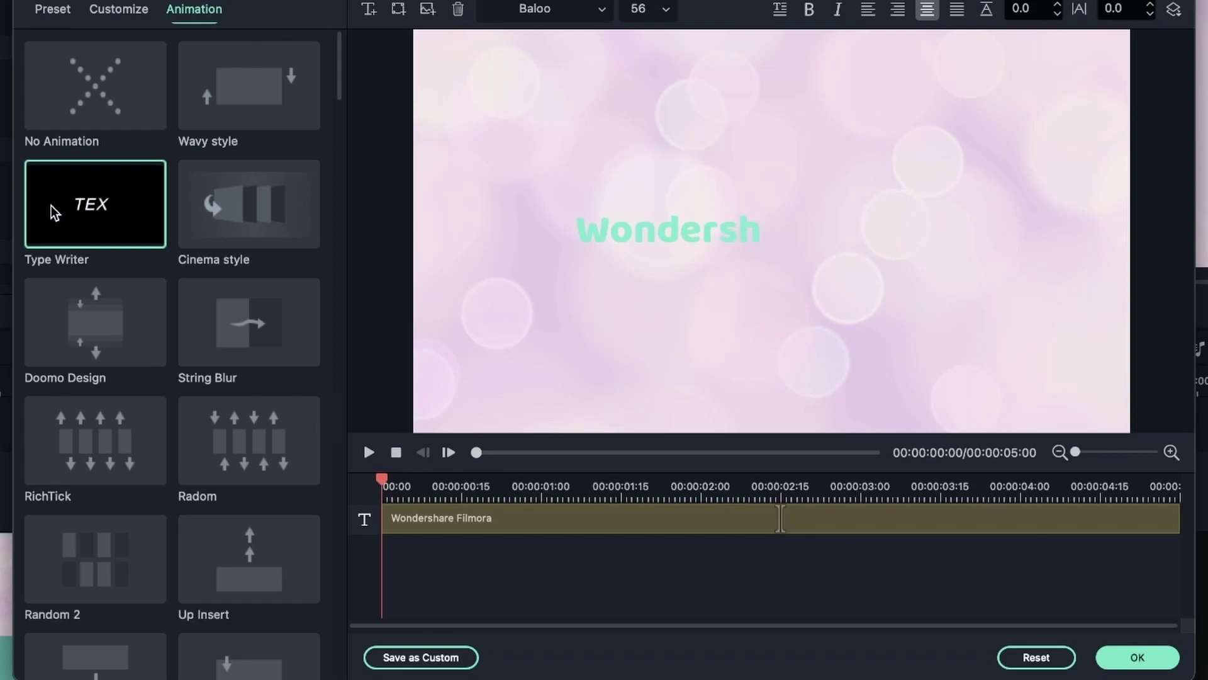
click(253, 109)
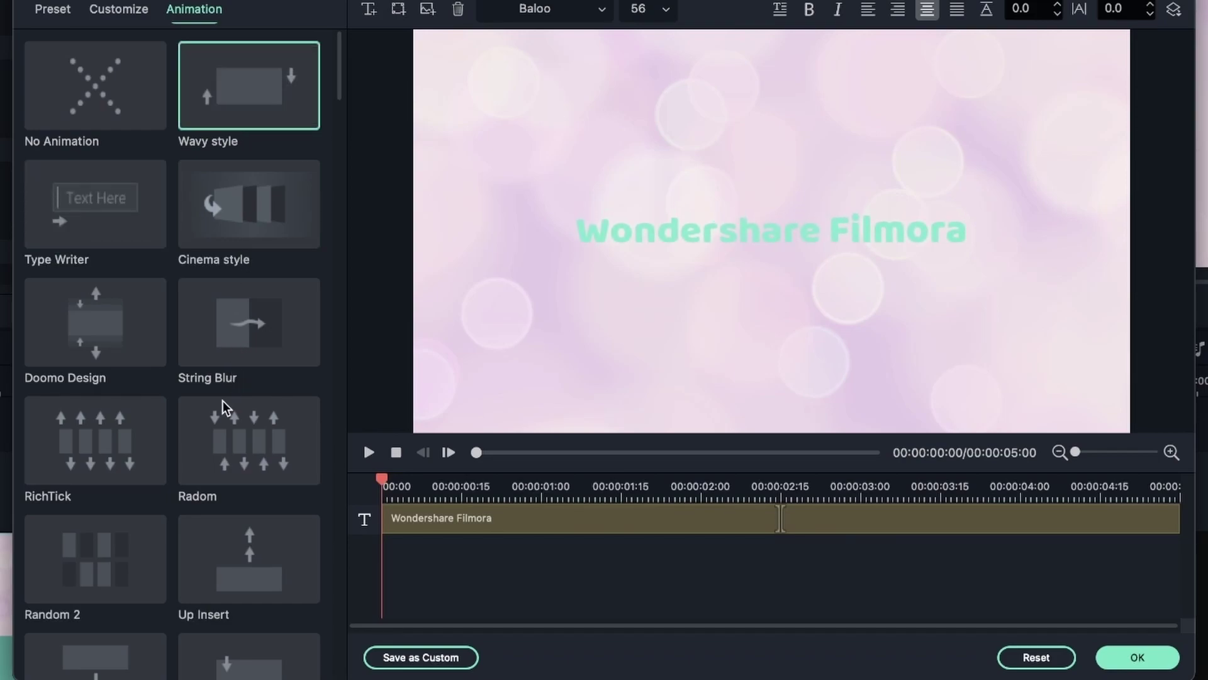
Try the Down Insert animation, apply Round zoom out to the title, and shorten its opening animation segment.
scroll(221, 404, down, 6)
click(72, 321)
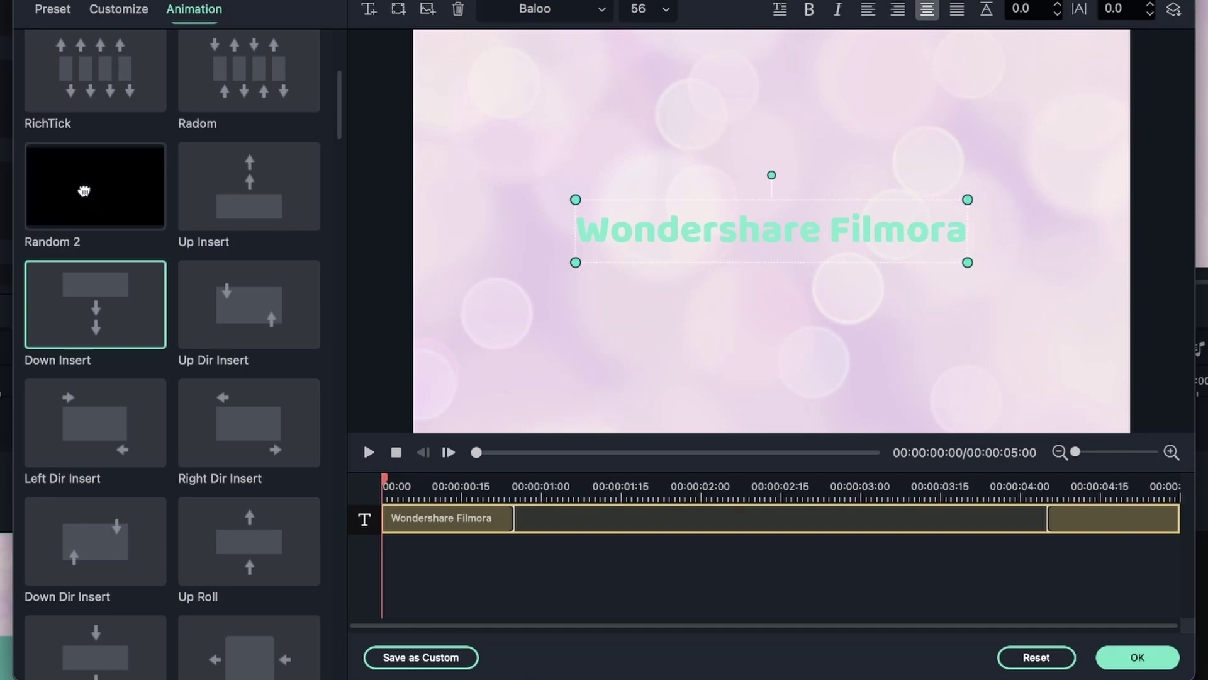
click(76, 549)
scroll(87, 378, down, 10)
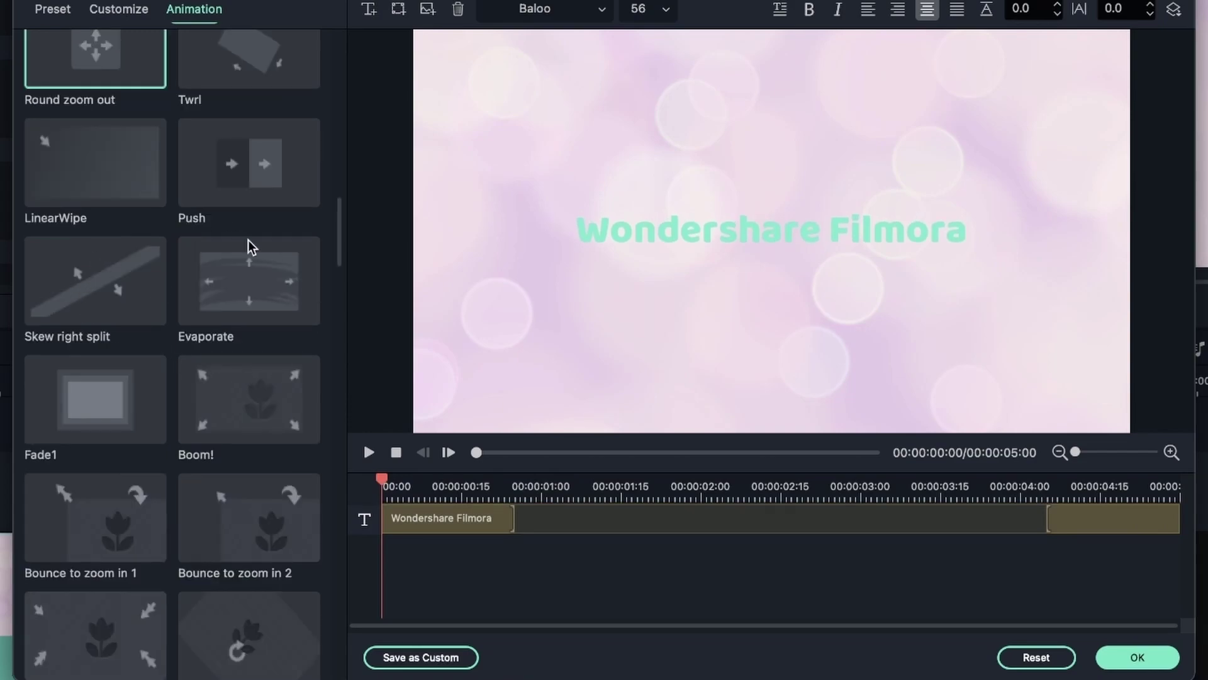
click(513, 518)
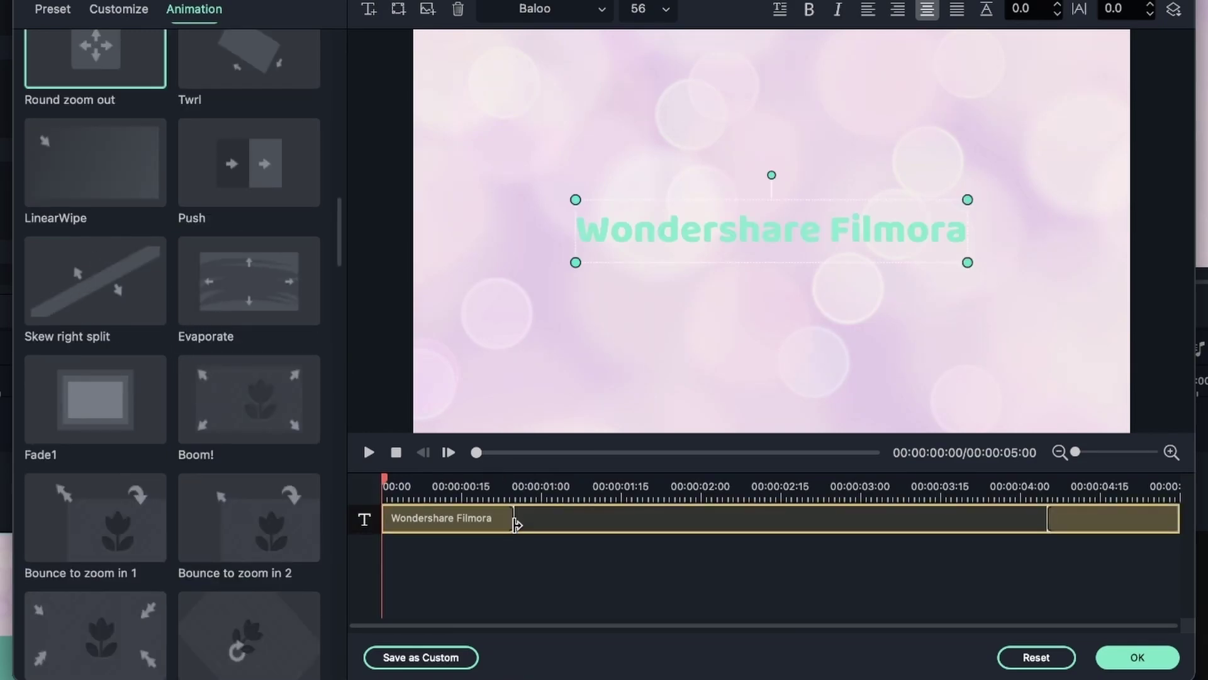
drag(515, 517, 424, 518)
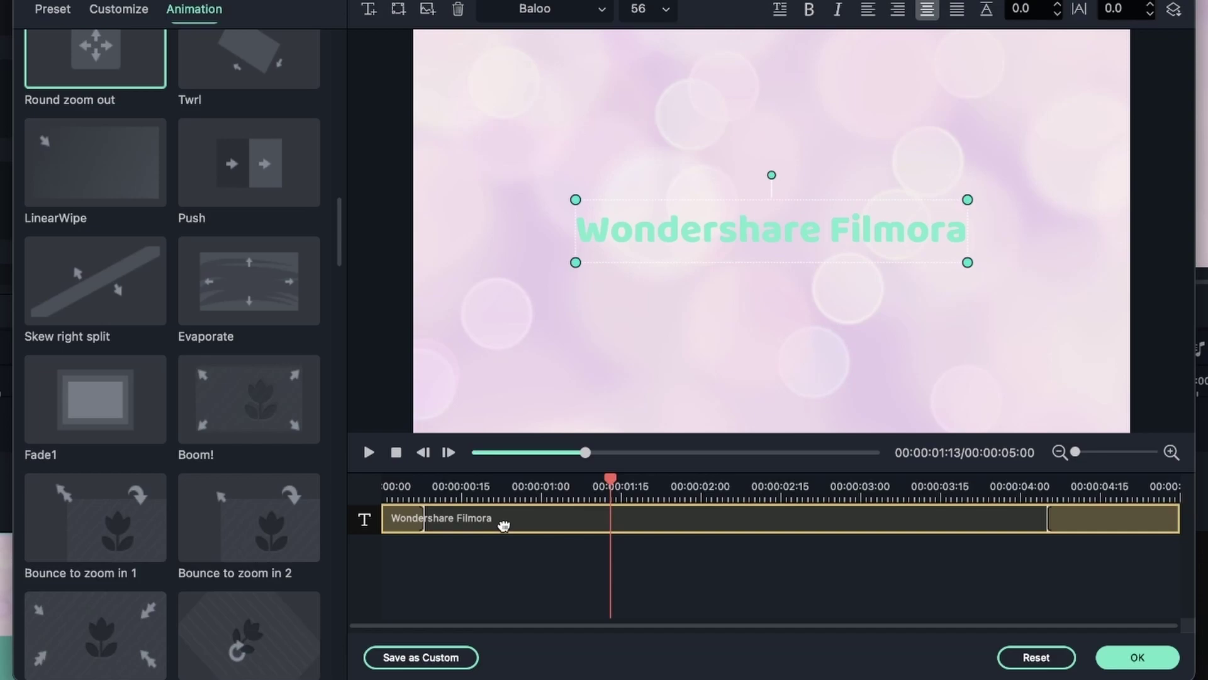
Save the title as a custom preset named "my filmora text", extend its opening animation to nearly two seconds and accept the edits.
click(428, 657)
text(my filmora text)
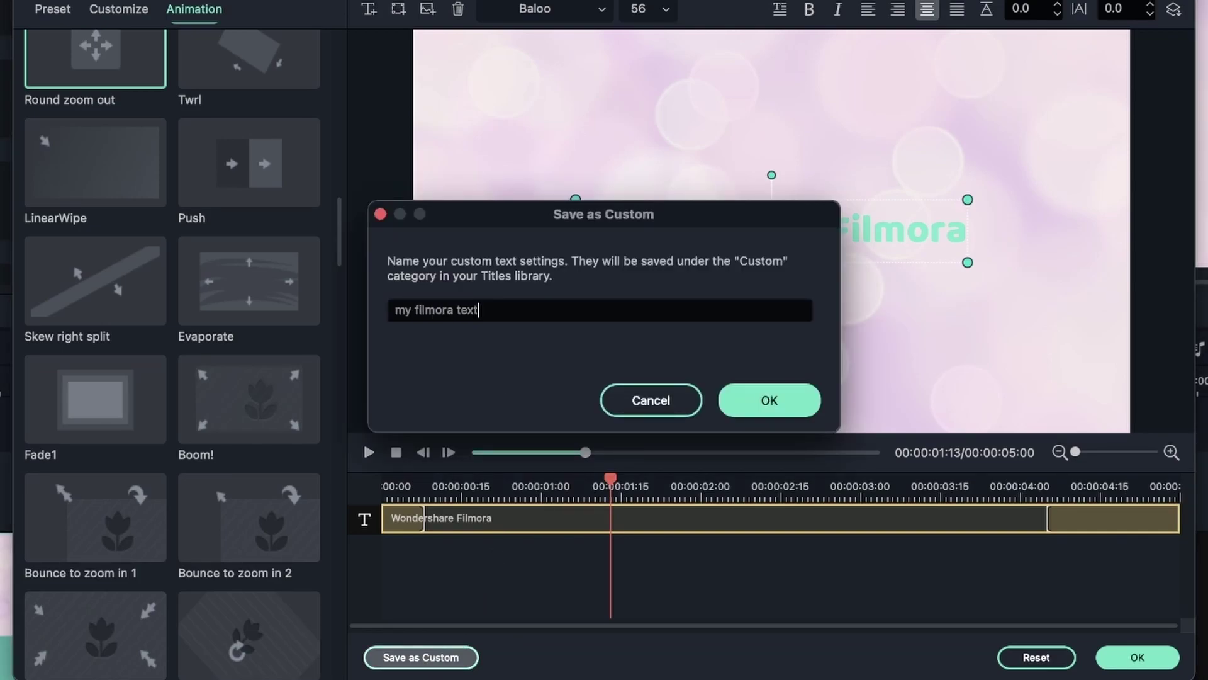
click(779, 401)
drag(478, 497, 692, 517)
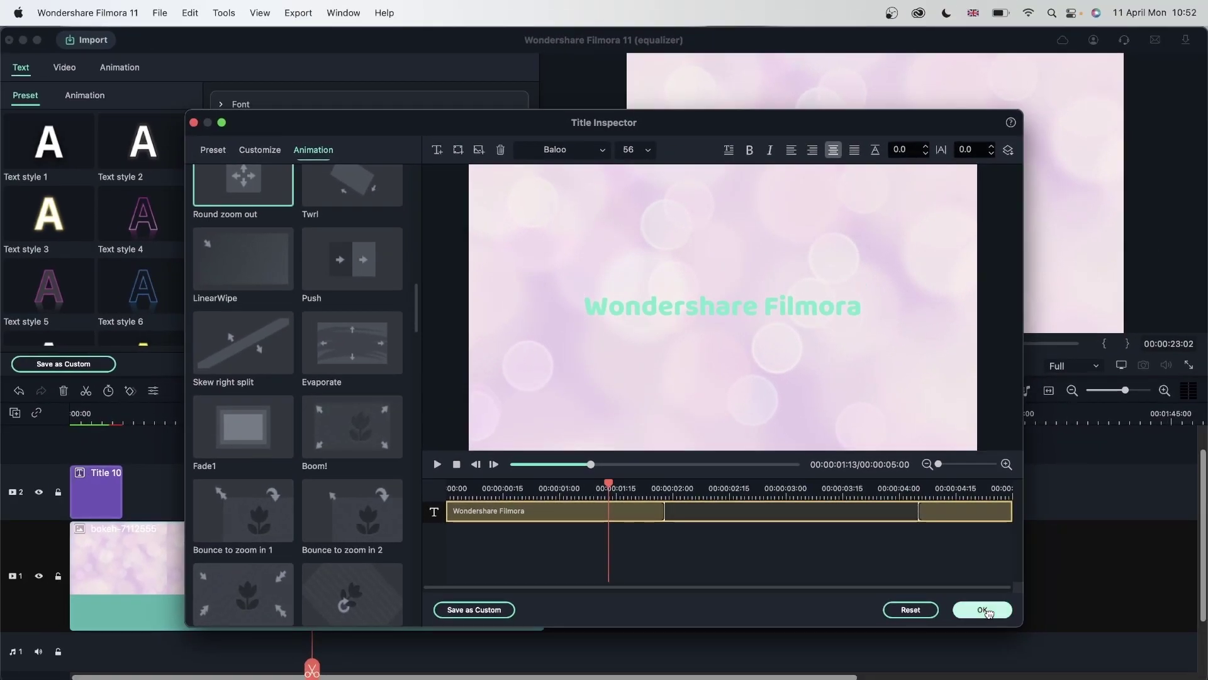
click(1101, 647)
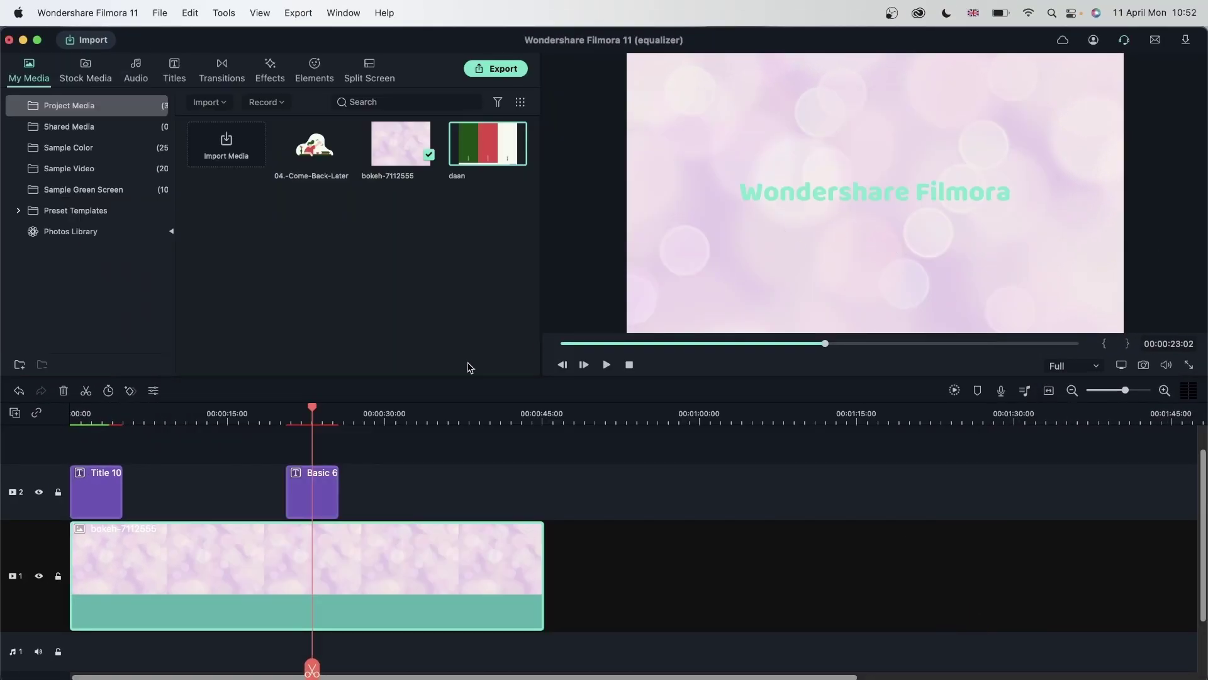
Extend the end of the Basic 6 clip to about the 29-second mark and move its text slightly right and down in the preview.
click(332, 492)
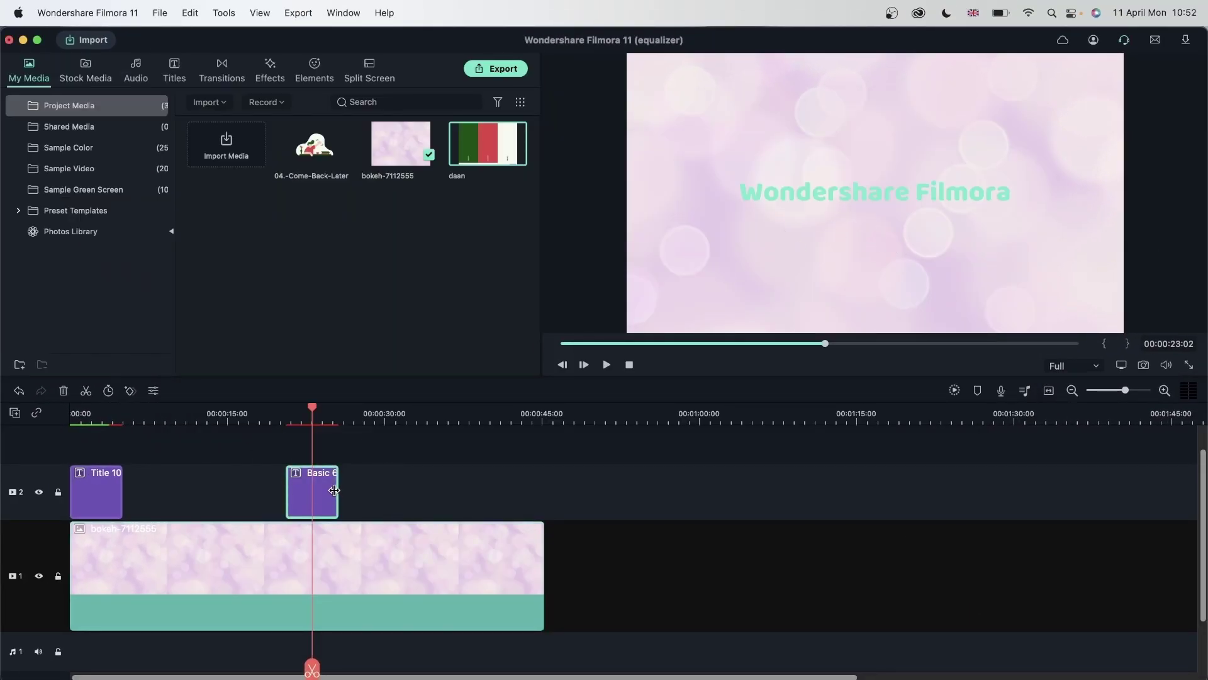
drag(334, 490, 372, 490)
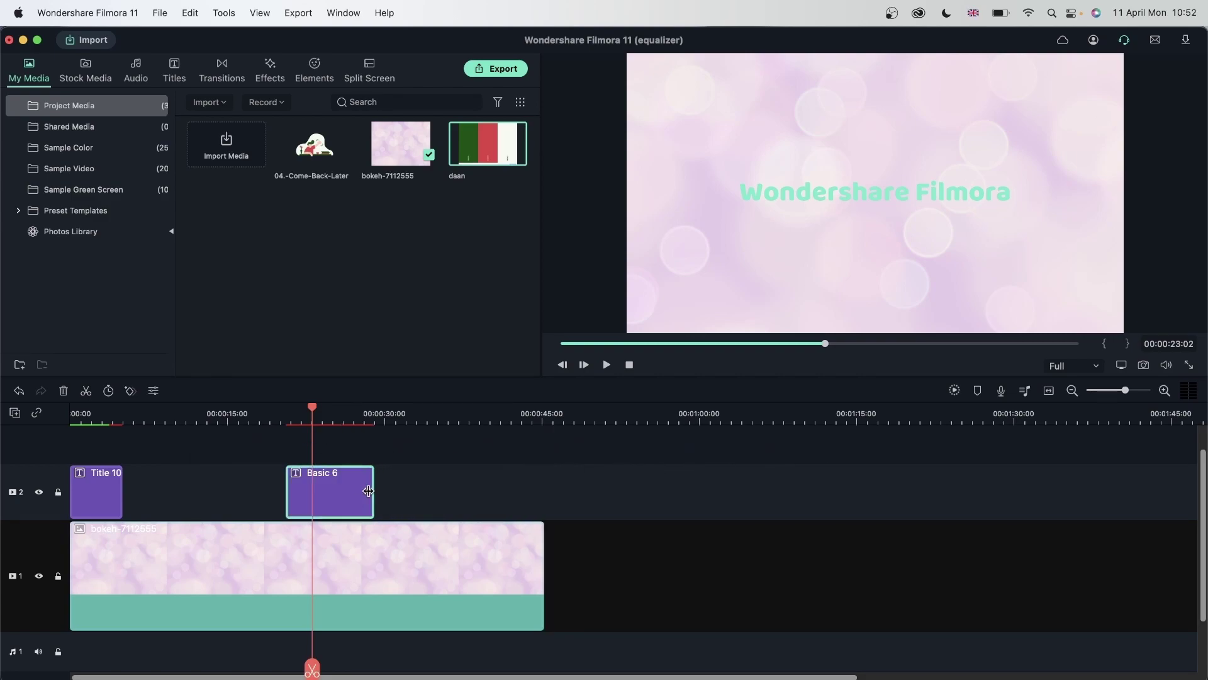
double_click(860, 191)
drag(860, 192, 917, 208)
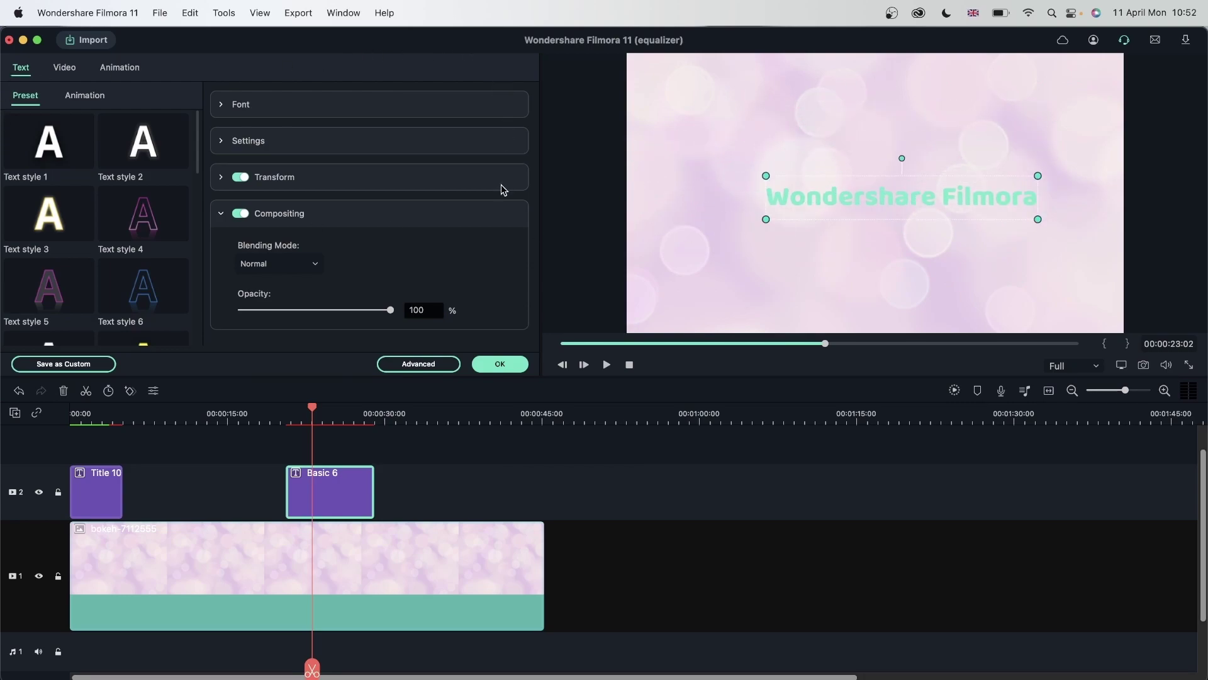
Review the title's blending mode options and opacity control, keeping the mode Normal and the opacity at 100%.
click(305, 265)
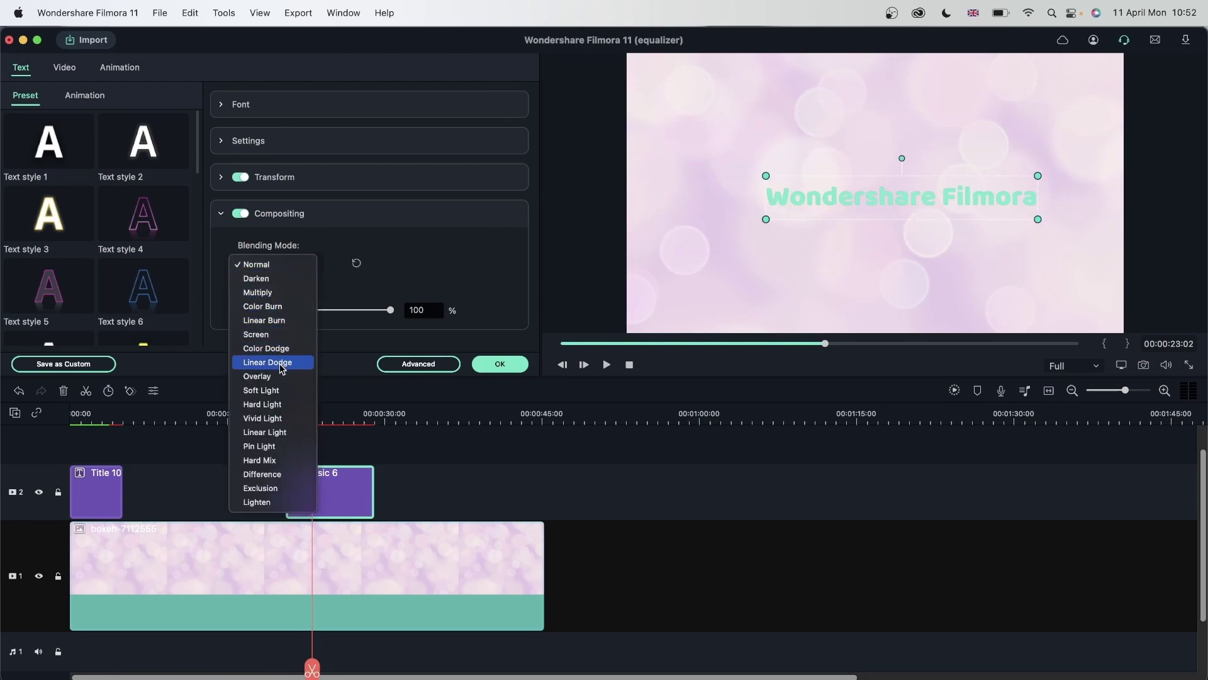
click(369, 280)
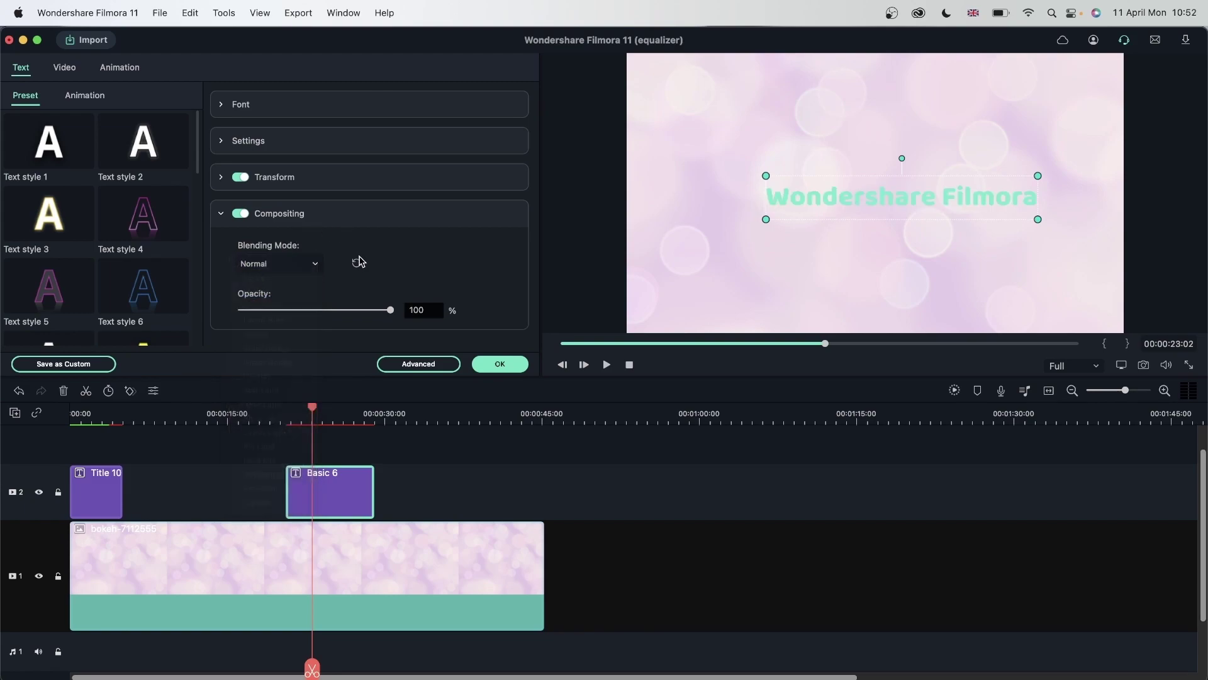
mouse_move(385, 309)
mouse_down()
mouse_move(180, 310)
mouse_move(401, 309)
mouse_up()
Set the title's rotation to 360°, scale to 106% and position to X 100.4, Y -13.7, and review its text settings.
click(221, 182)
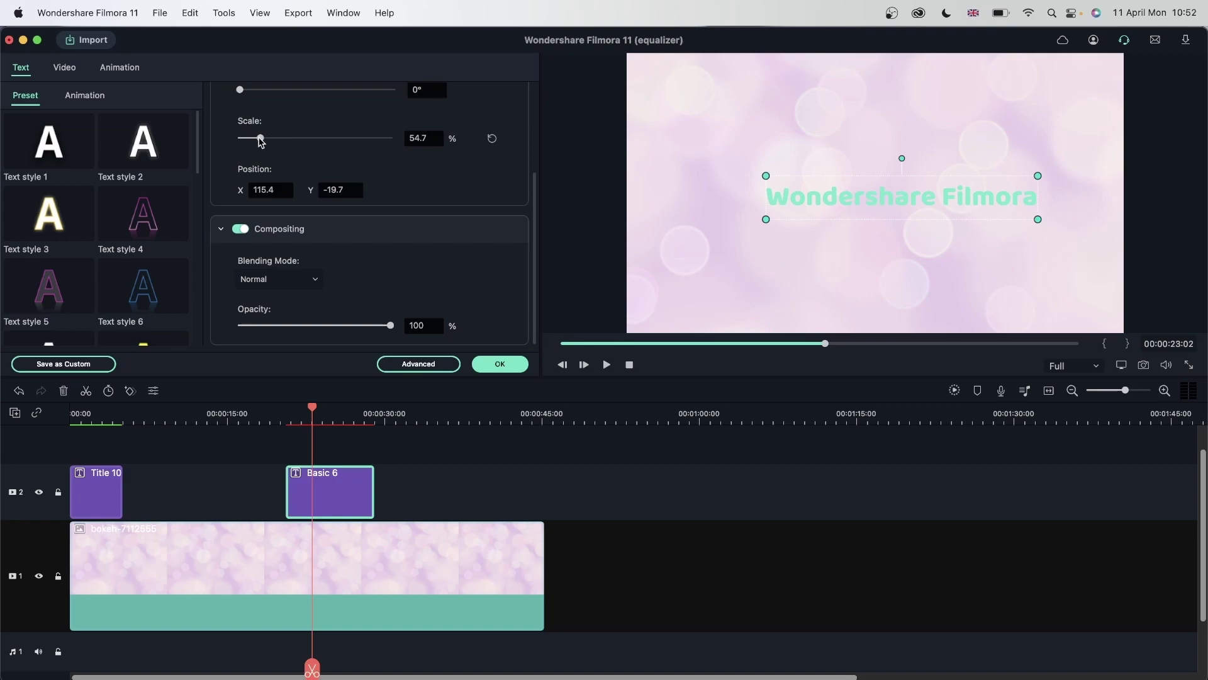
drag(262, 142, 250, 192)
drag(324, 190, 408, 202)
scroll(293, 188, up, 3)
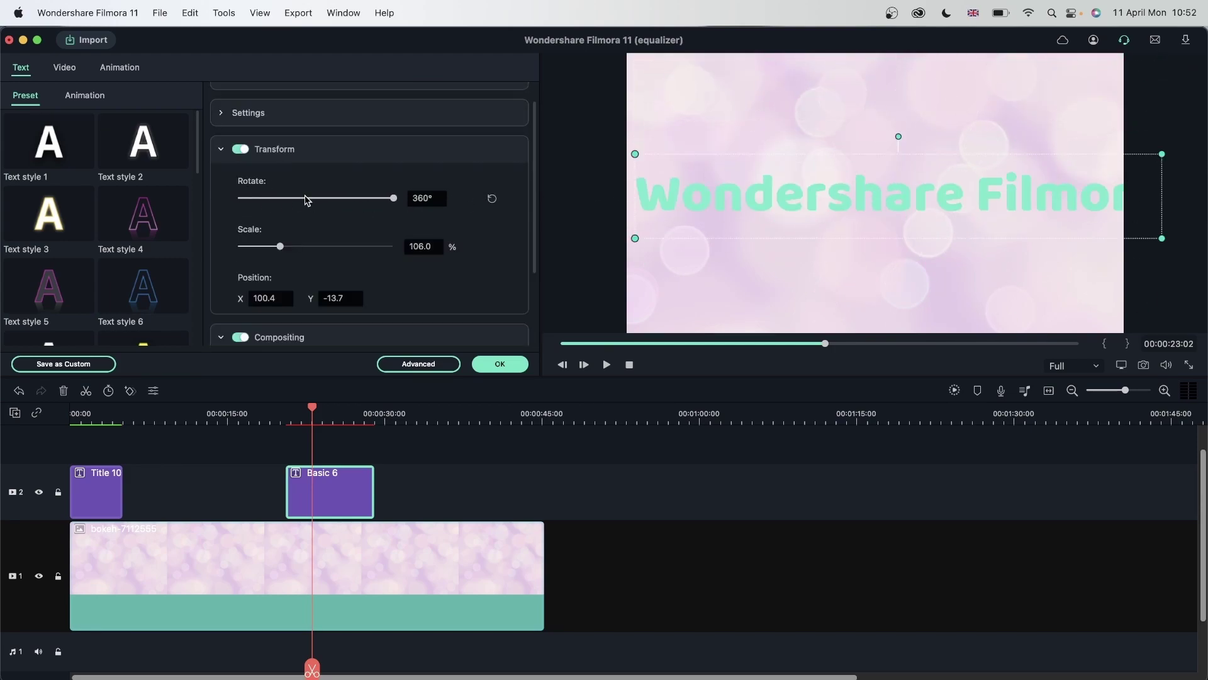
scroll(251, 176, up, 10)
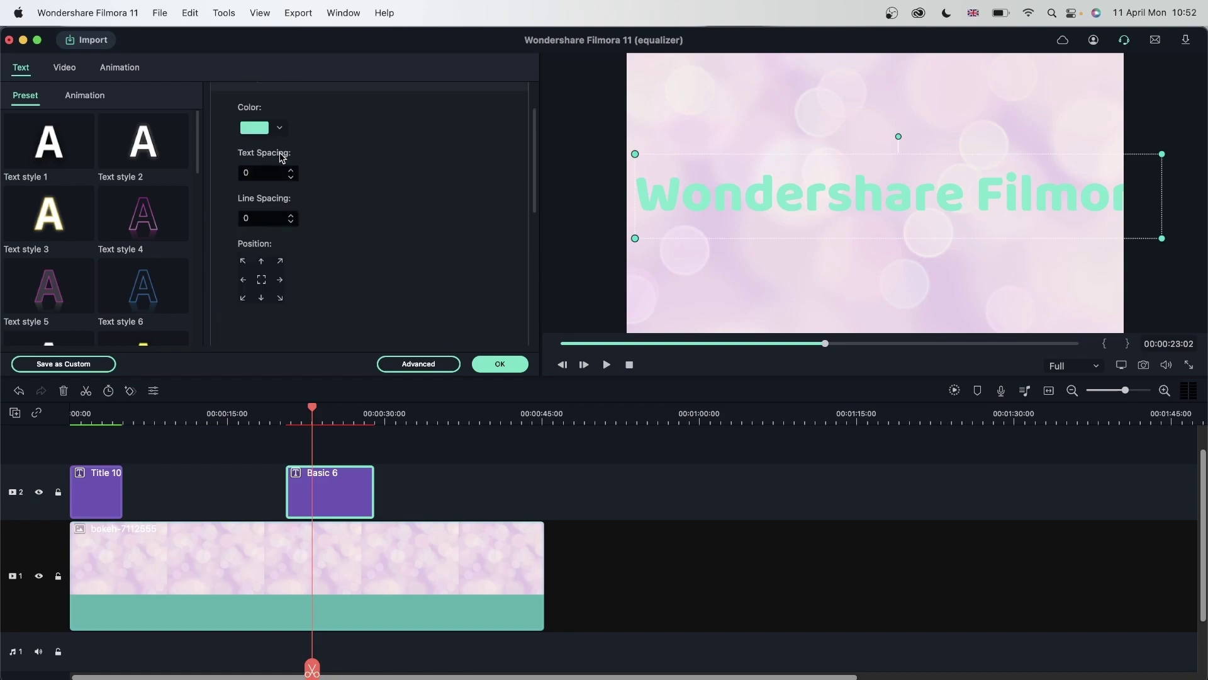
scroll(277, 160, up, 3)
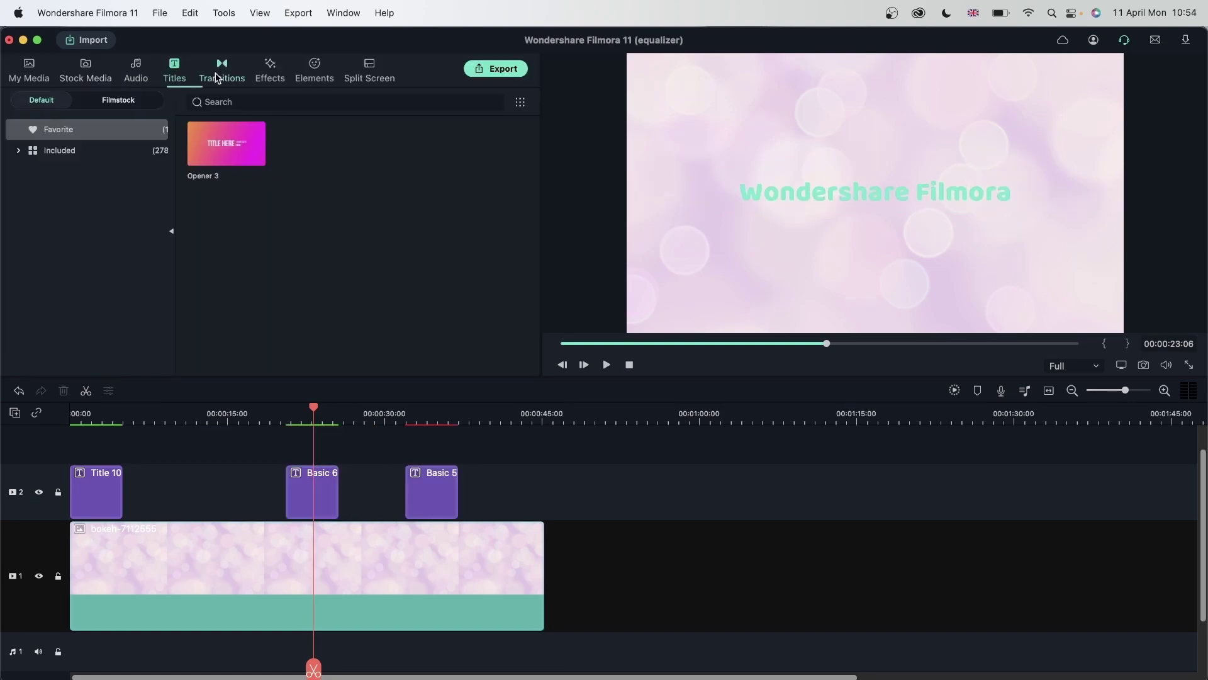
Show the saved custom titles among the included categories of the Titles library.
click(217, 75)
click(176, 74)
click(19, 151)
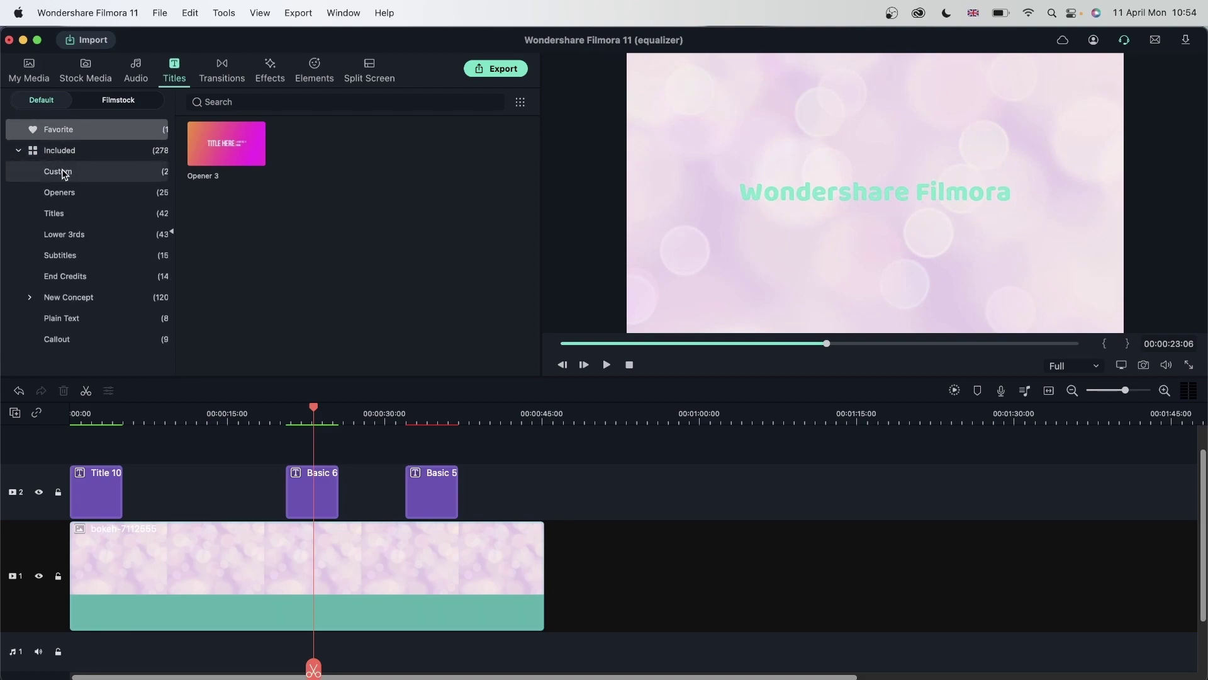
click(58, 172)
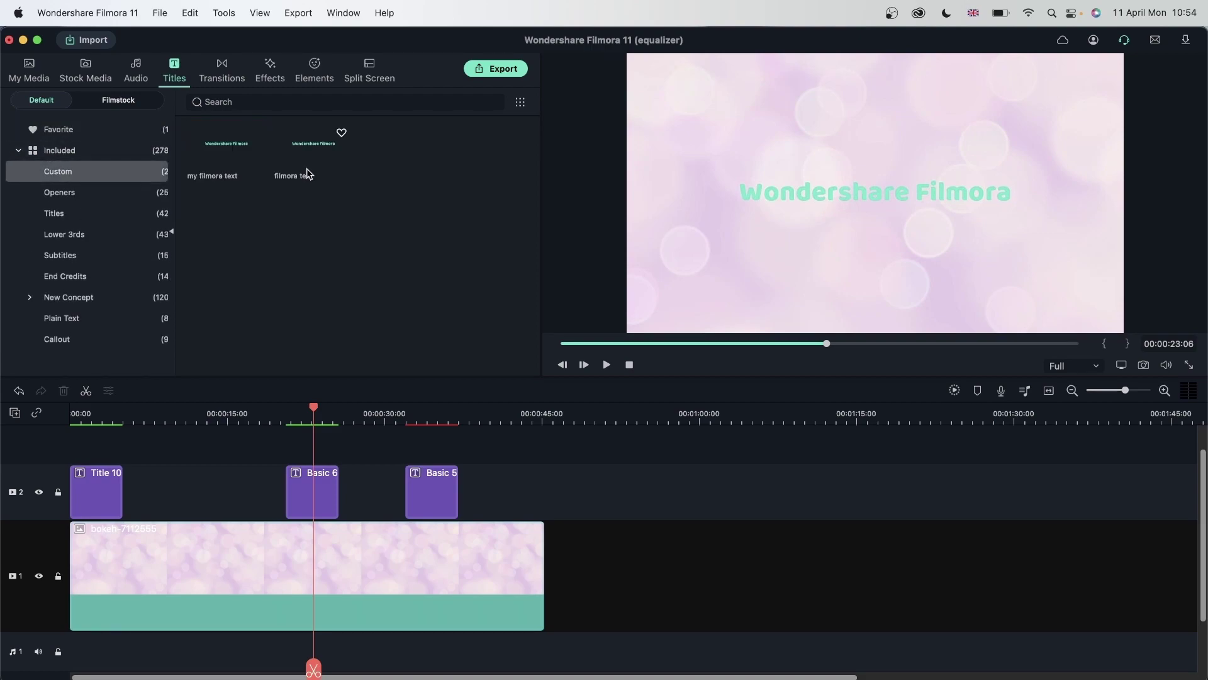